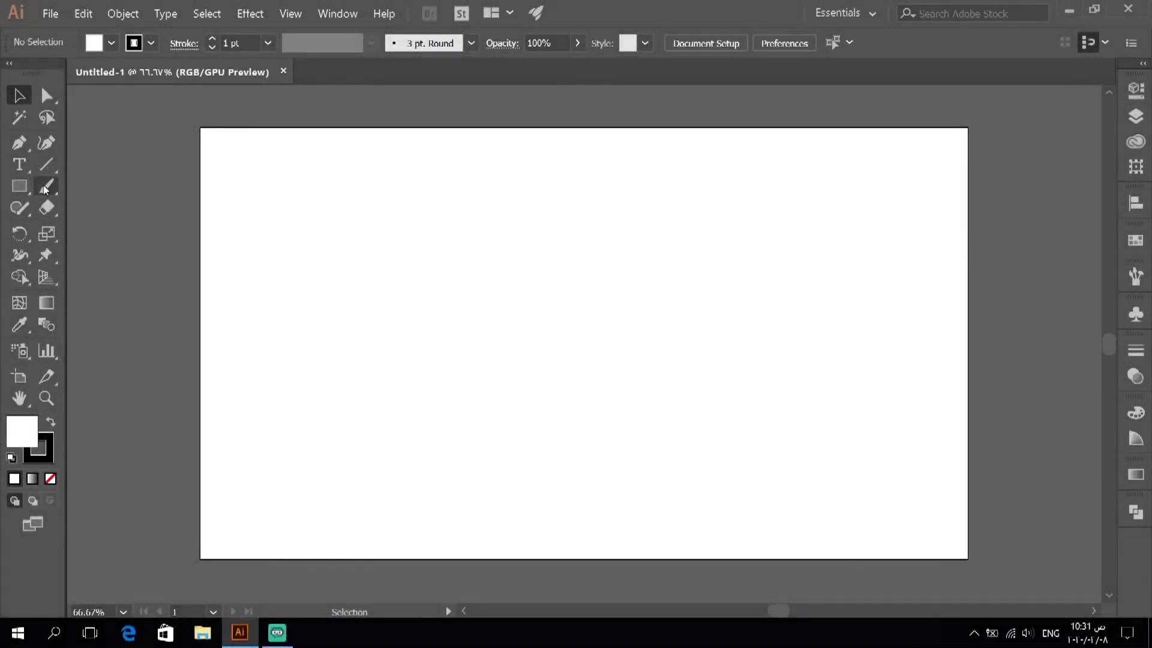
Draw a large moon circle filled pale beige E8DA95, with no outline.
drag(19, 186, 72, 206)
drag(312, 223, 529, 441)
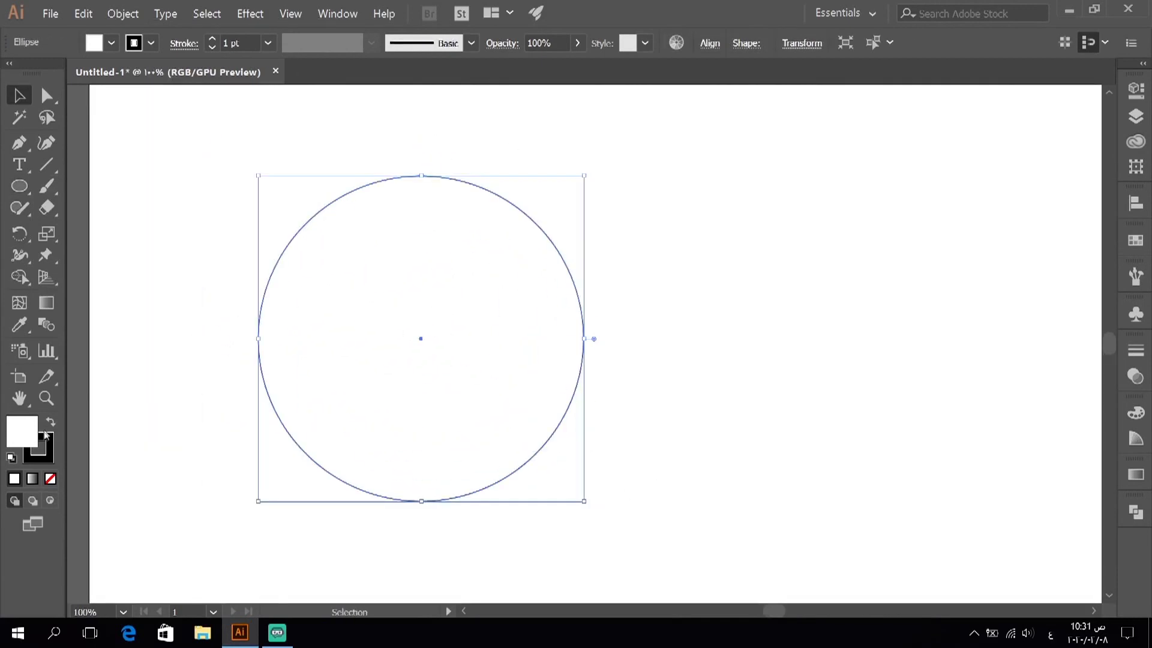
text(E8DA95)
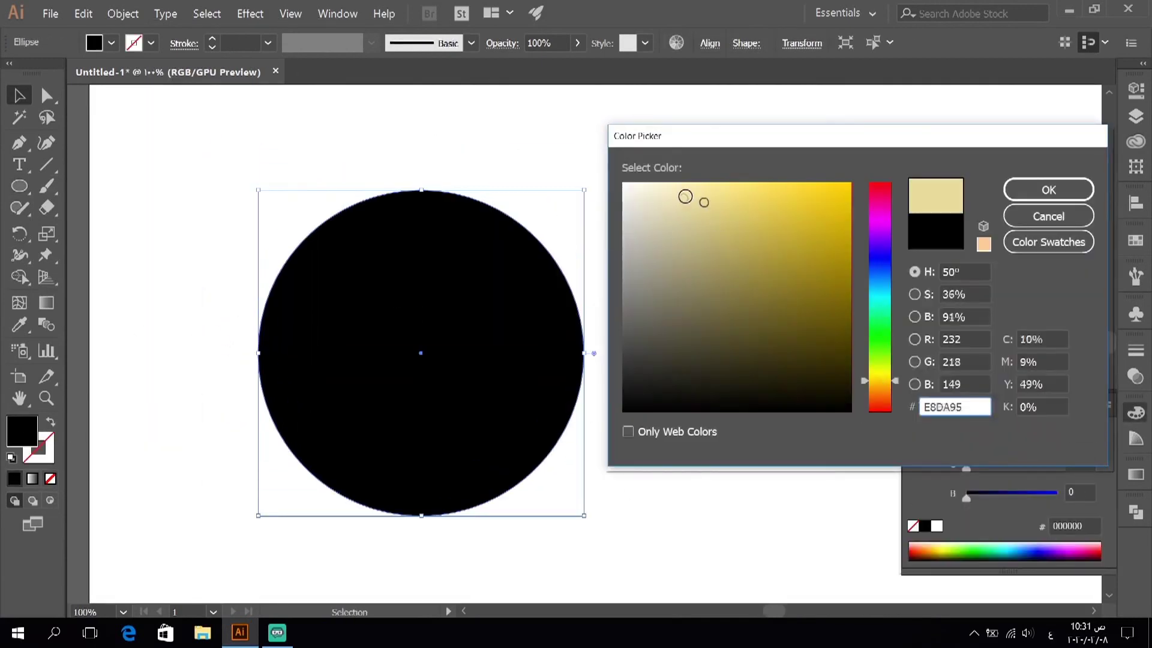
click(1048, 189)
scroll(375, 316, up, 1)
scroll(228, 378, down, 1)
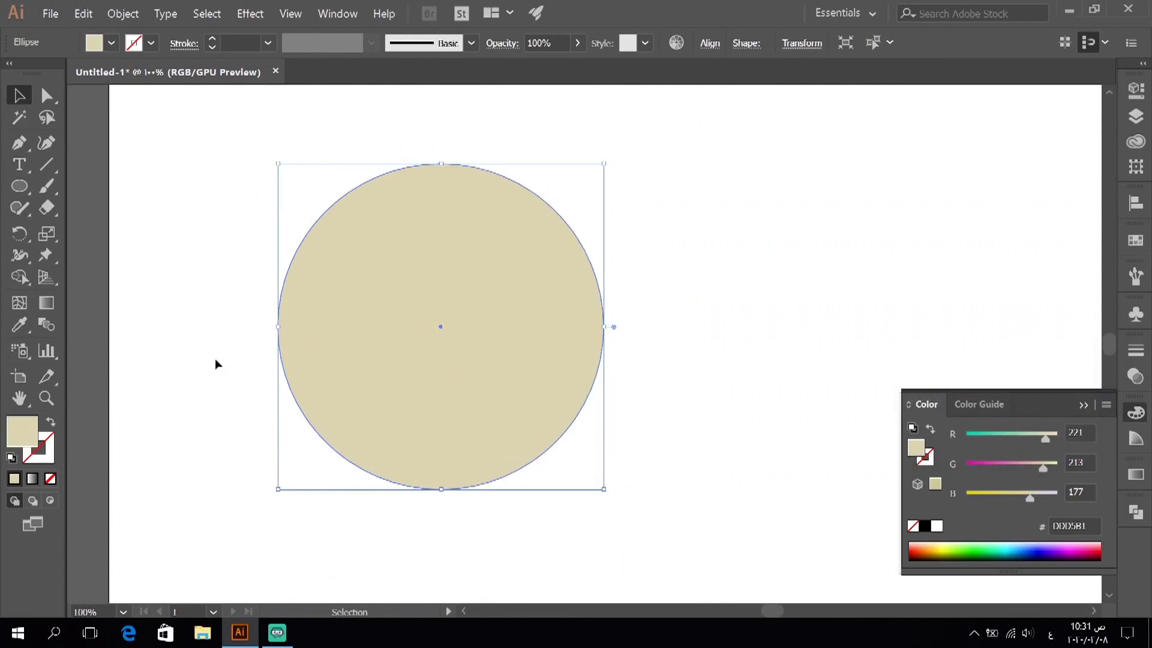
scroll(431, 293, up, 1)
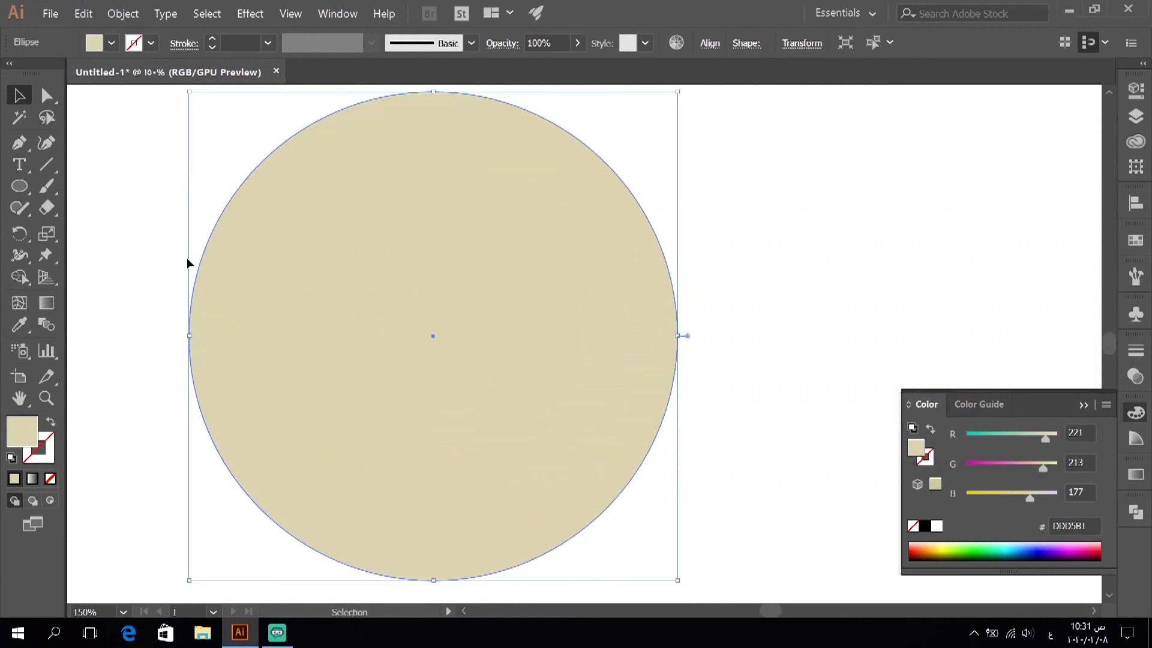
Draw crater circles on the moon and fill them darker beige D1CAAC.
drag(327, 363, 333, 362)
drag(373, 157, 478, 276)
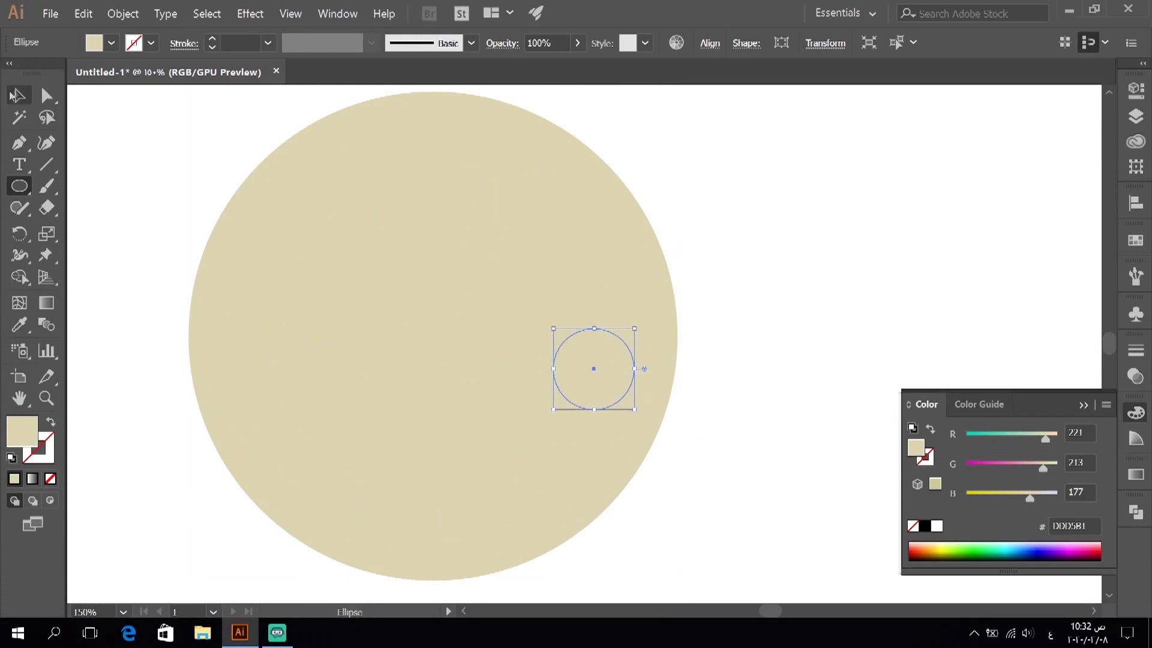
click(16, 96)
drag(189, 96, 678, 579)
double_click(22, 431)
click(667, 220)
click(1021, 187)
Lighten the moon circle's fill to E5DFC6 and return the view to 100%.
click(514, 146)
double_click(22, 431)
click(663, 207)
click(1033, 187)
click(831, 277)
key(ctrl+1)
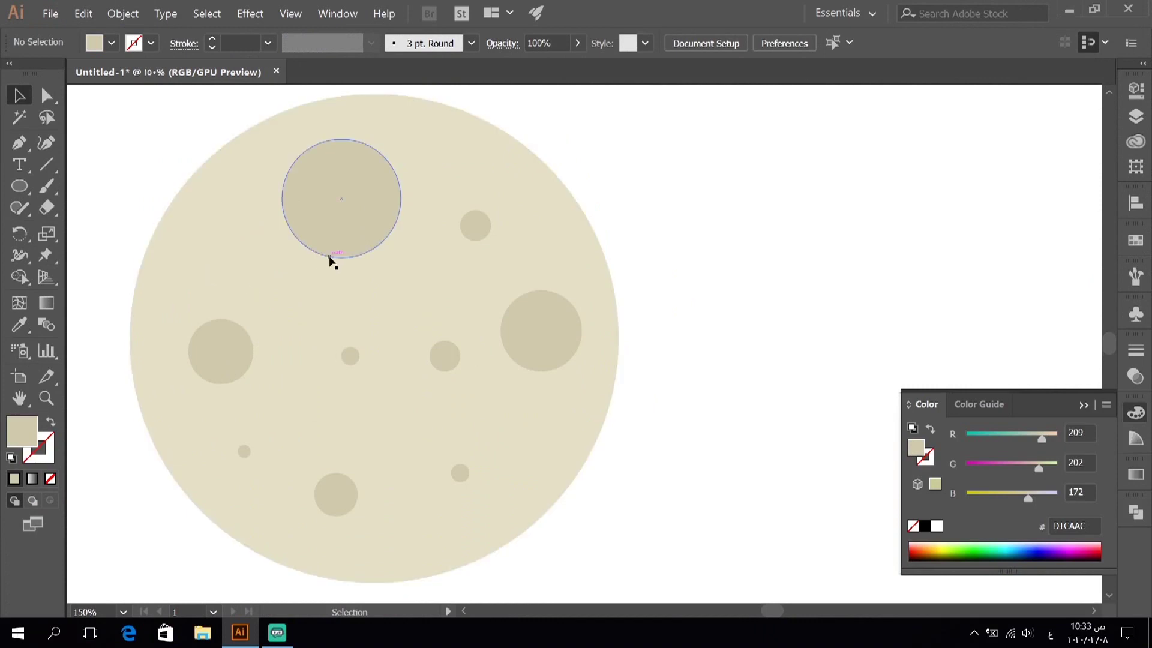
Darken the front moon copy, resize it to 521 px, and offset it slightly right.
click(238, 186)
double_click(19, 433)
click(654, 231)
key(Return)
drag(603, 585, 666, 133)
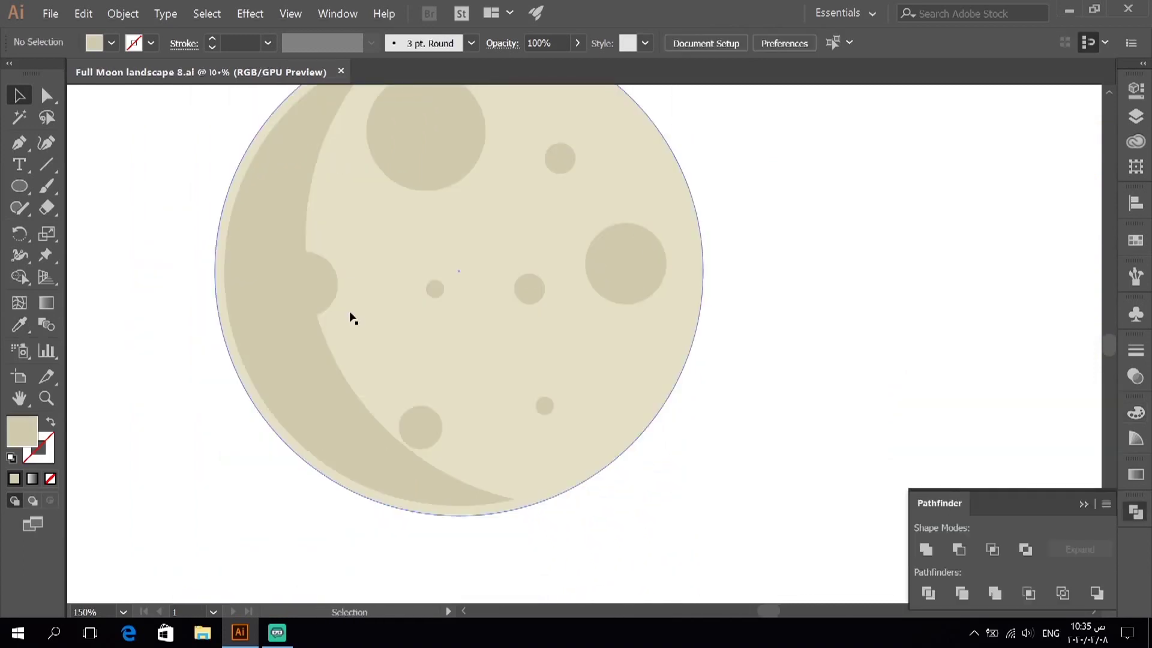
key(ctrl+z)
key(ctrl+z)
key(ctrl+z)
key(ctrl+z)
key(ctrl+z)
key(ctrl+z)
drag(422, 334, 416, 340)
key(ctrl+shift+z)
key(ctrl+shift+z)
key(ctrl+shift+z)
key(ctrl+shift+z)
key(ctrl+shift+z)
key(ctrl+shift+z)
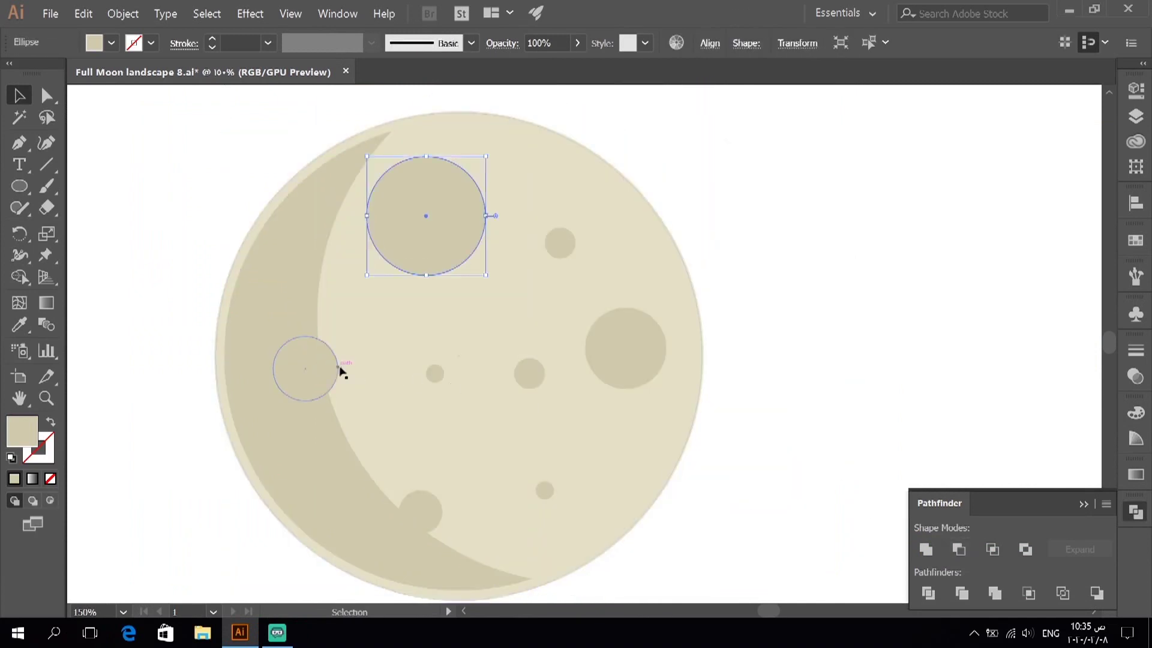
Rotate the craters to new positions on the moon.
shift+click(318, 375)
shift+click(419, 509)
shift+click(525, 382)
key(ctrl+1)
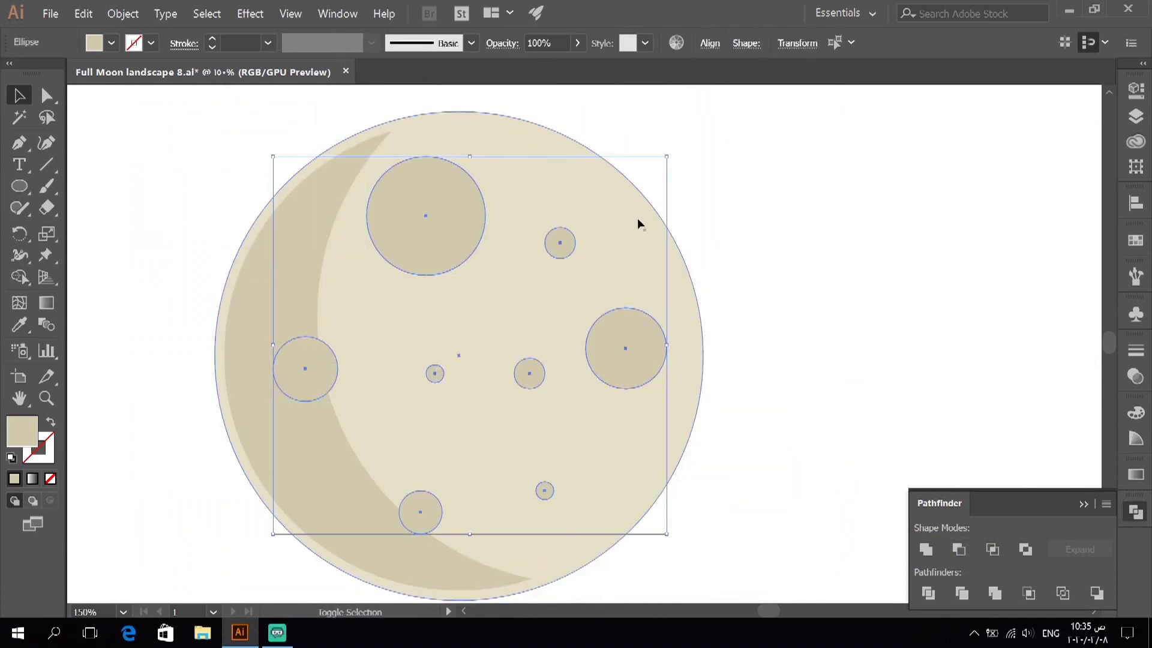
key(ctrl+a)
mouse_move(708, 102)
mouse_down()
mouse_move(648, 224)
mouse_move(566, 119)
mouse_up()
click(848, 365)
key(ctrl+equal)
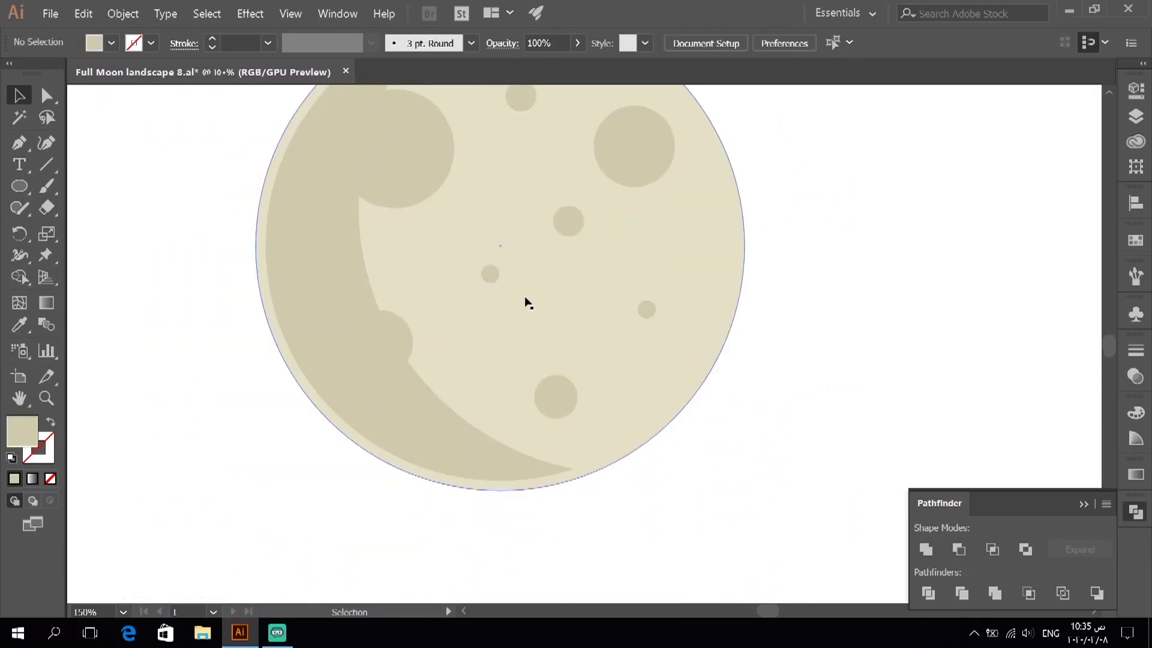
Drop crater circle copies onto the crescent's left and lower edges.
drag(427, 275, 297, 276)
scroll(297, 276, up, 2)
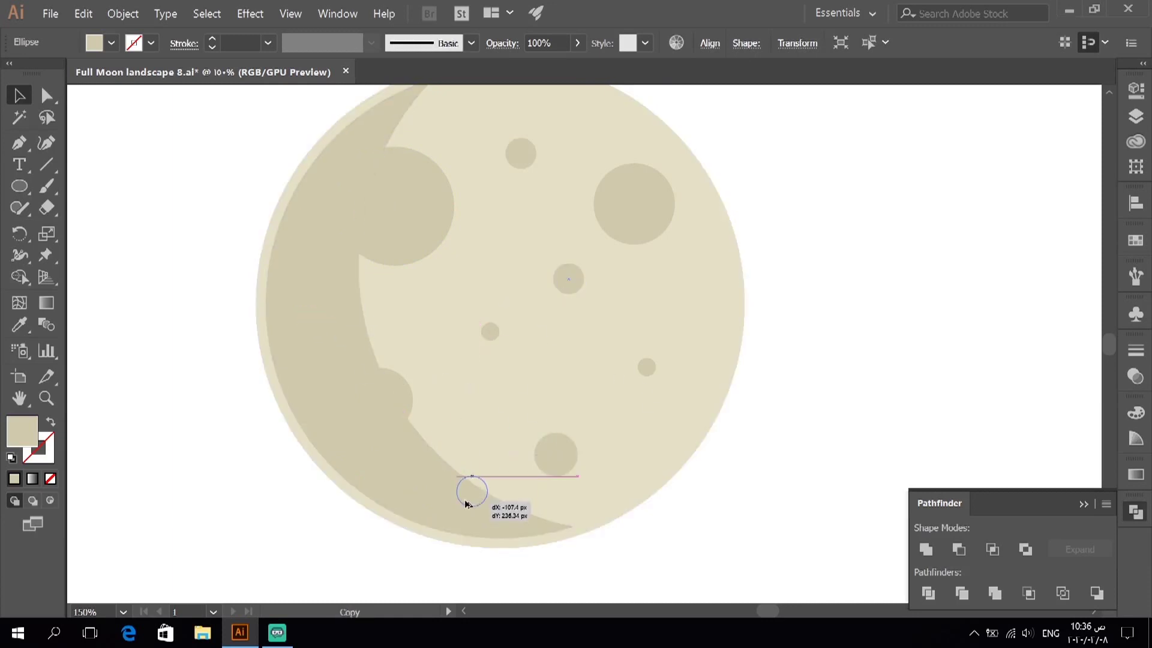
drag(462, 508, 462, 509)
key(ctrl+1)
drag(270, 168, 606, 504)
double_click(22, 431)
key(Return)
Enlarge the crater circles on the crescent edge to about 140 px and 75 px.
key(ctrl+plus)
key(ctrl+plus)
key(ctrl+plus)
click(307, 297)
scroll(419, 300, down, 3)
drag(567, 319, 577, 329)
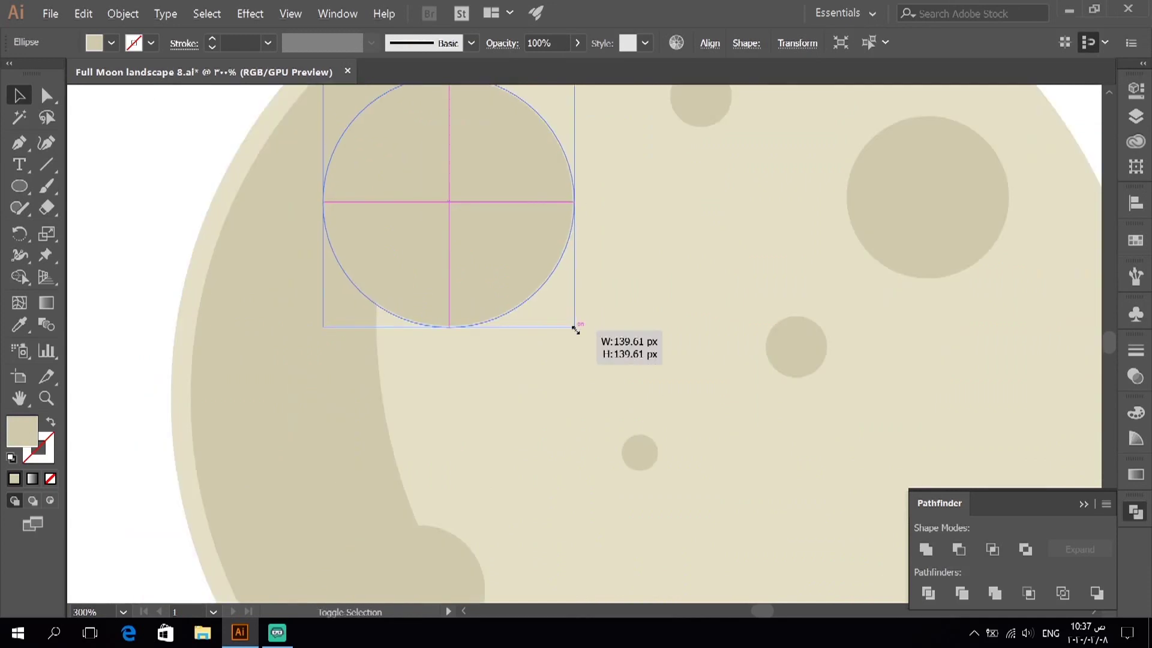
click(179, 193)
scroll(470, 354, up, 2)
click(470, 354)
drag(576, 385, 579, 386)
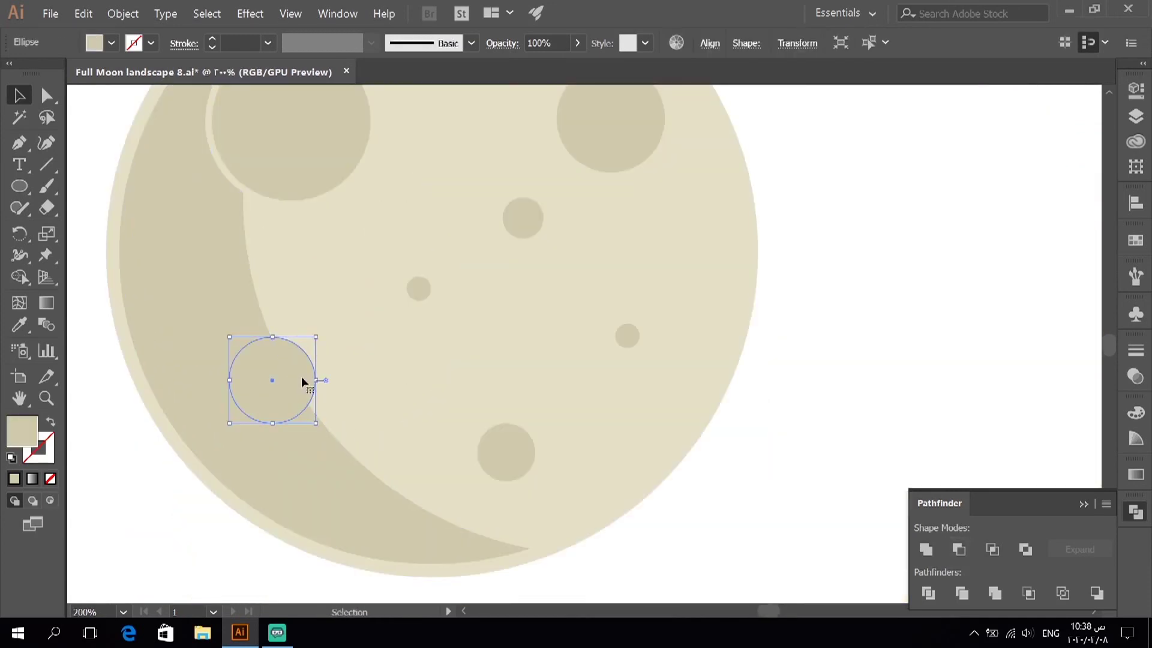
drag(316, 423, 324, 432)
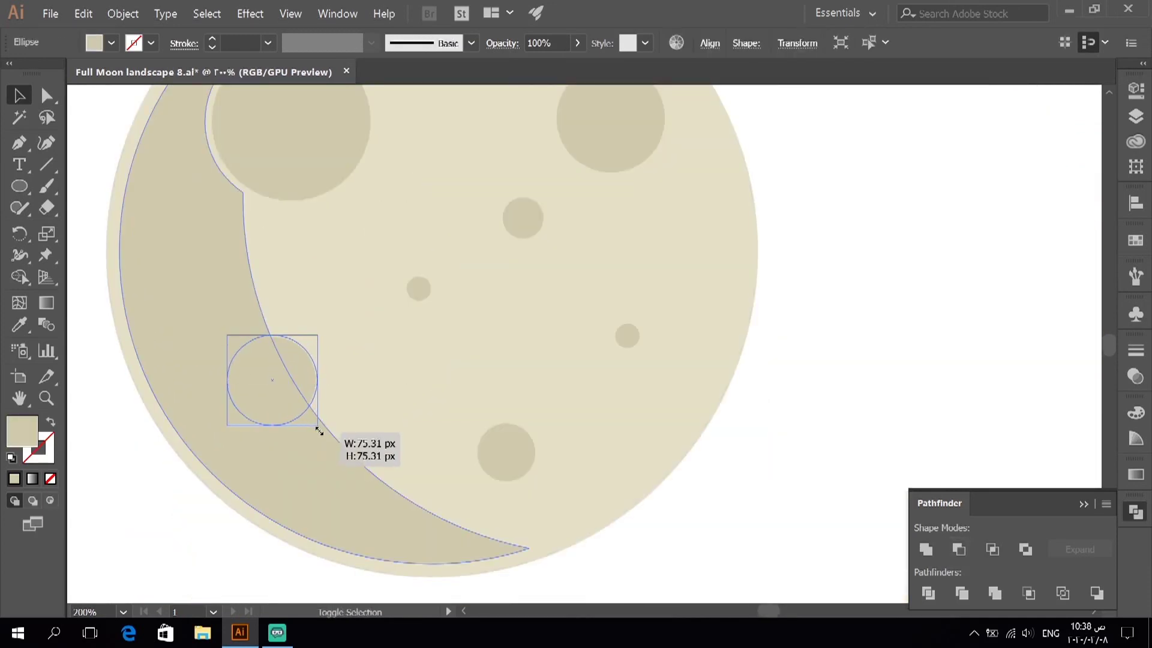
shift+click(178, 362)
click(313, 379)
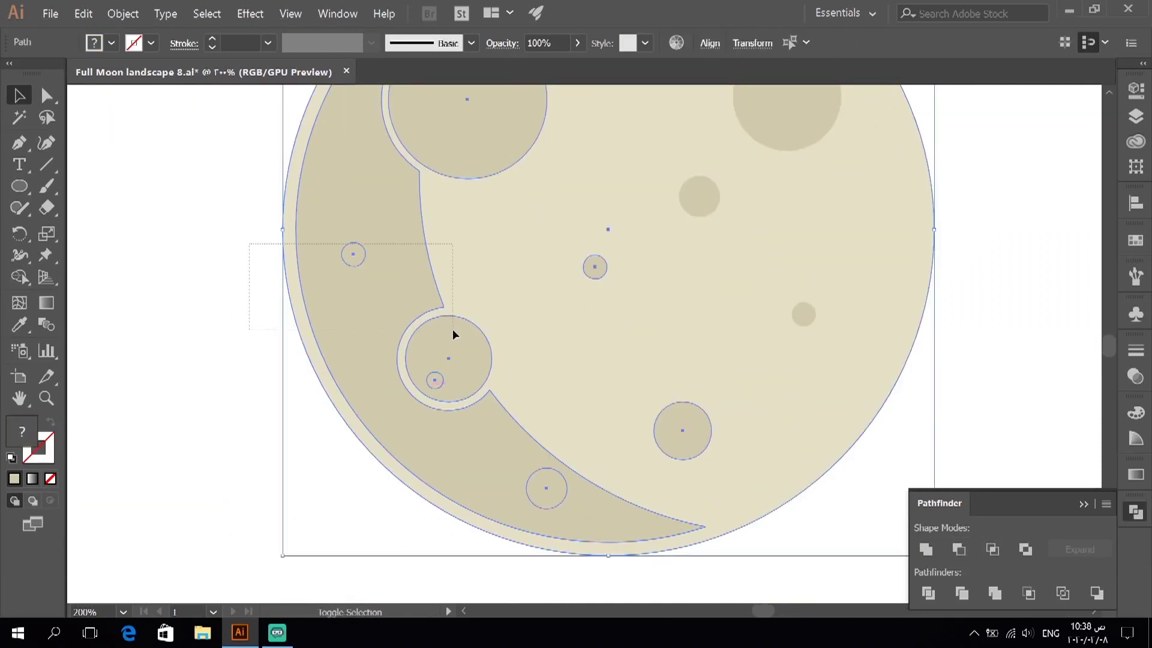
Move a small circle to the crescent tip and scale it there.
drag(453, 335, 674, 457)
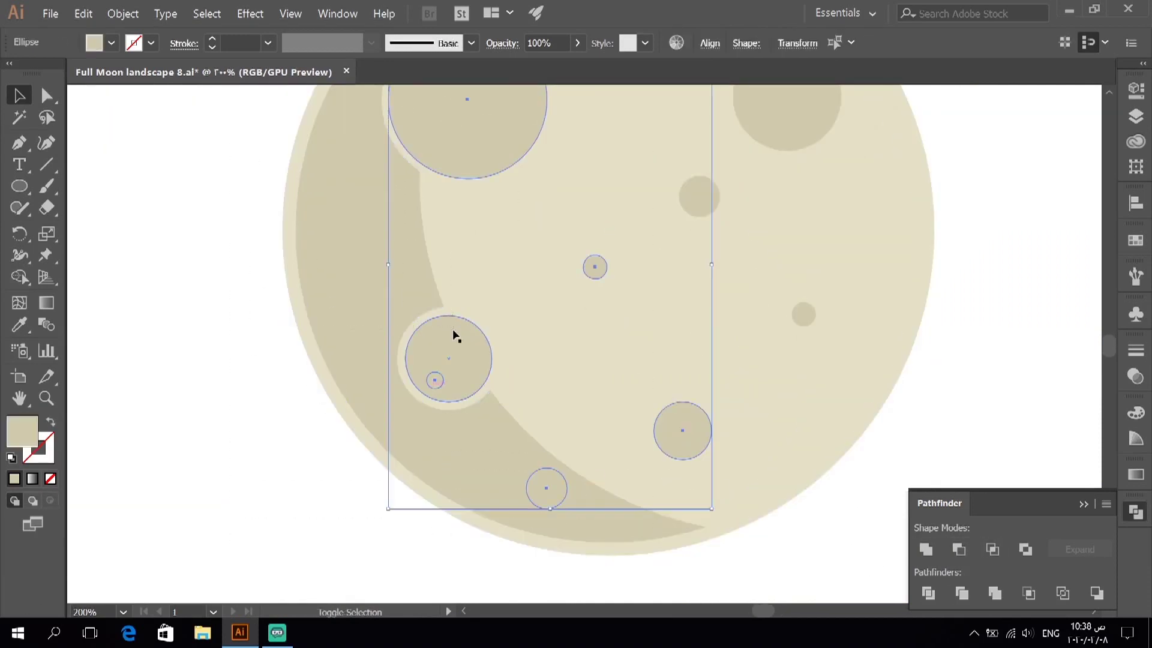
click(432, 383)
mouse_move(432, 383)
mouse_down()
mouse_move(621, 510)
mouse_move(607, 129)
mouse_up()
key(ctrl+0)
scroll(606, 129, up, 5)
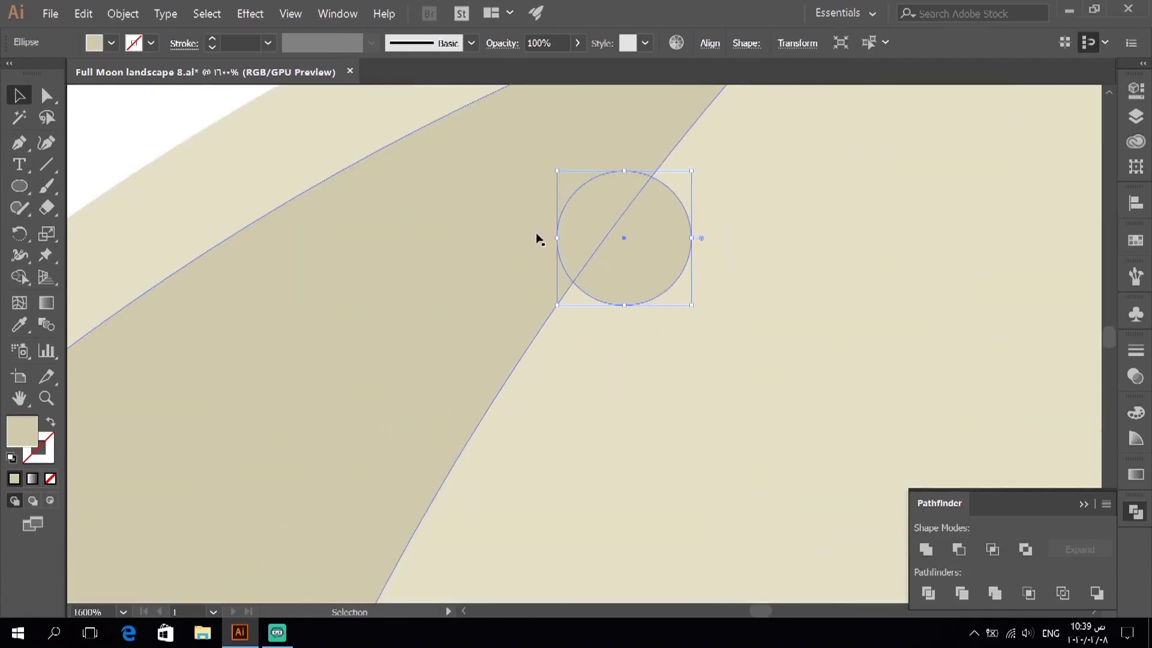
drag(658, 300, 699, 321)
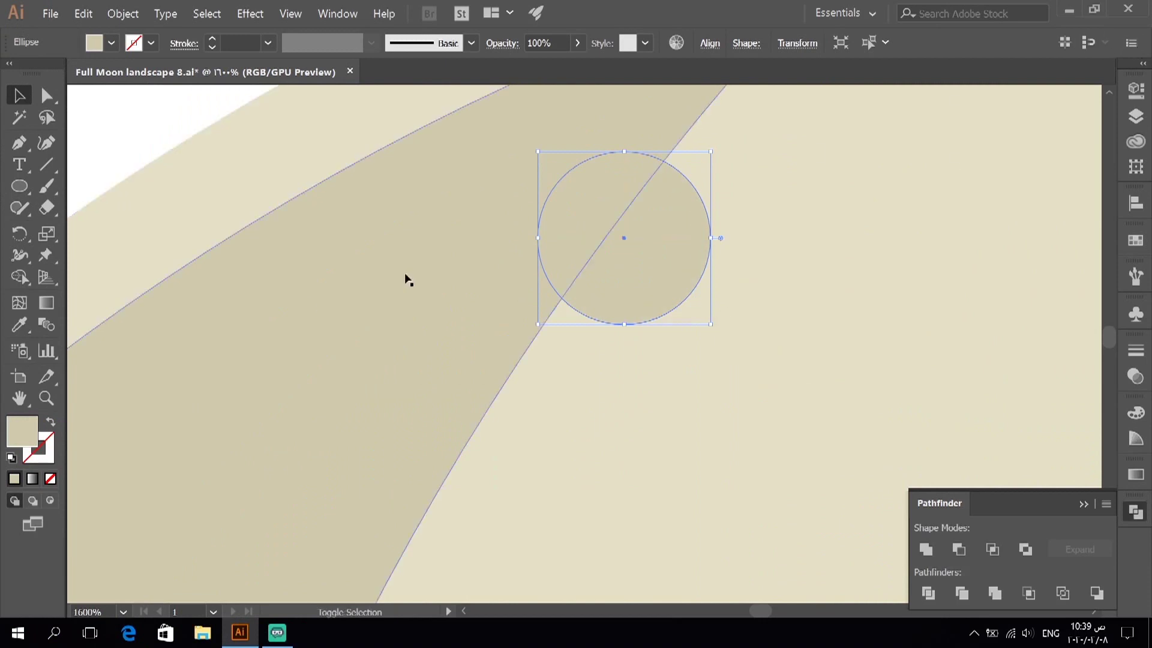
scroll(442, 373, down, 10)
scroll(429, 375, up, 3)
Reposition the small lower-left crater inside the crescent shadow.
mouse_move(437, 475)
mouse_down()
mouse_move(529, 403)
mouse_move(555, 423)
mouse_up()
scroll(492, 439, up, 3)
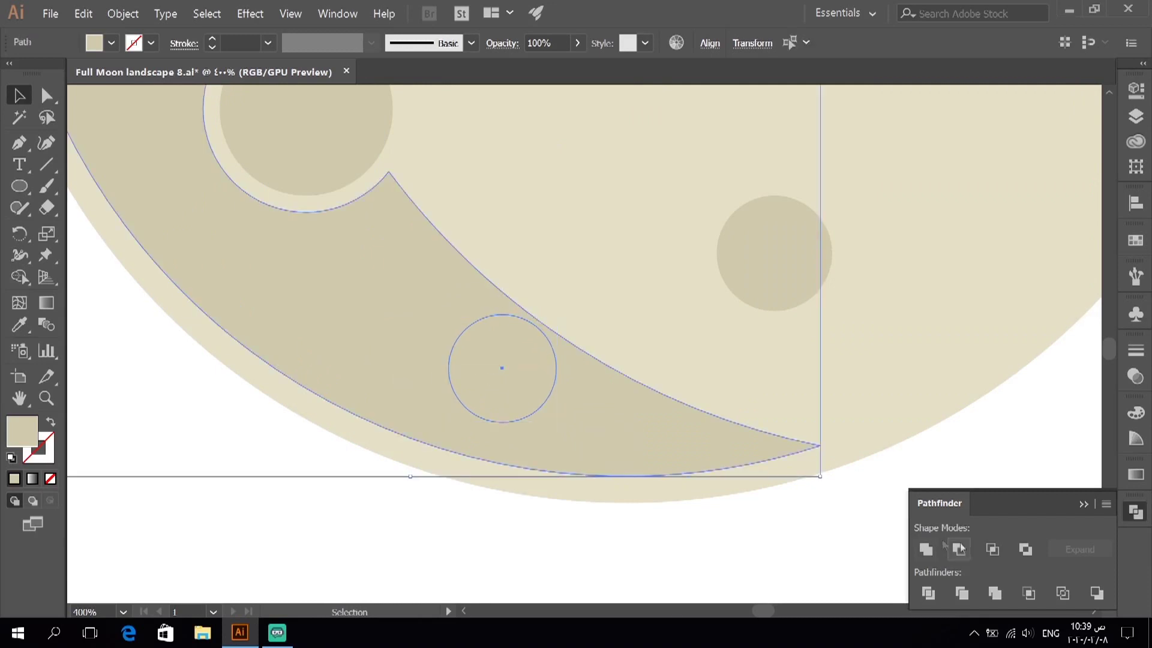
scroll(567, 474, down, 4)
click(561, 451)
scroll(561, 451, up, 4)
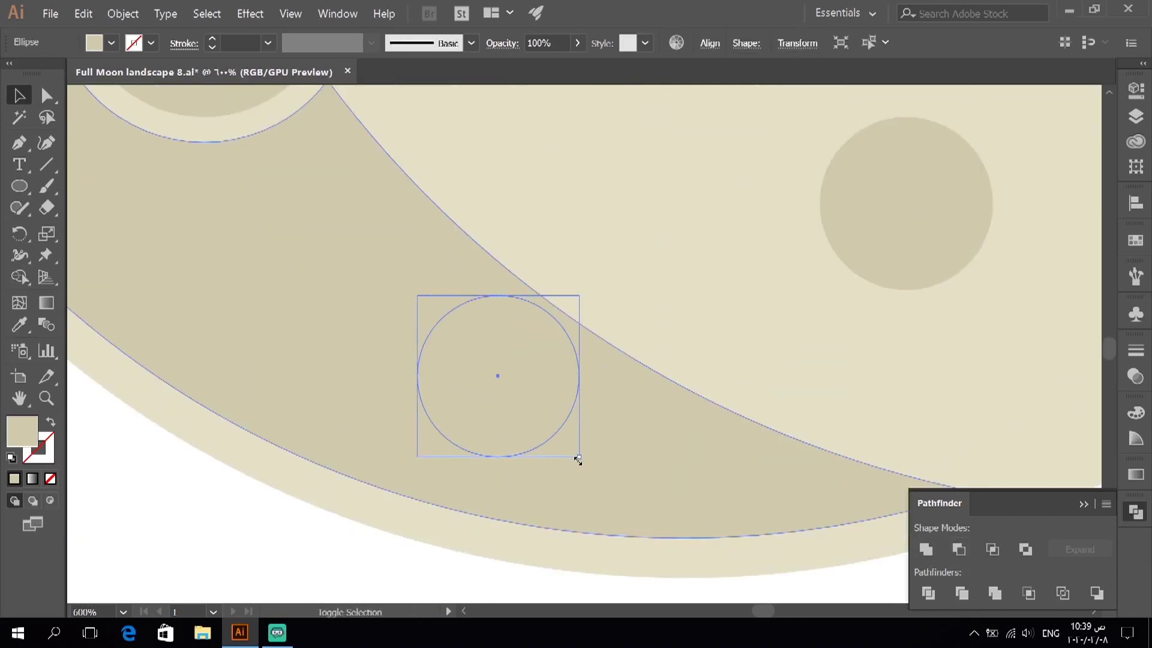
click(553, 501)
scroll(299, 539, down, 3)
scroll(190, 378, down, 2)
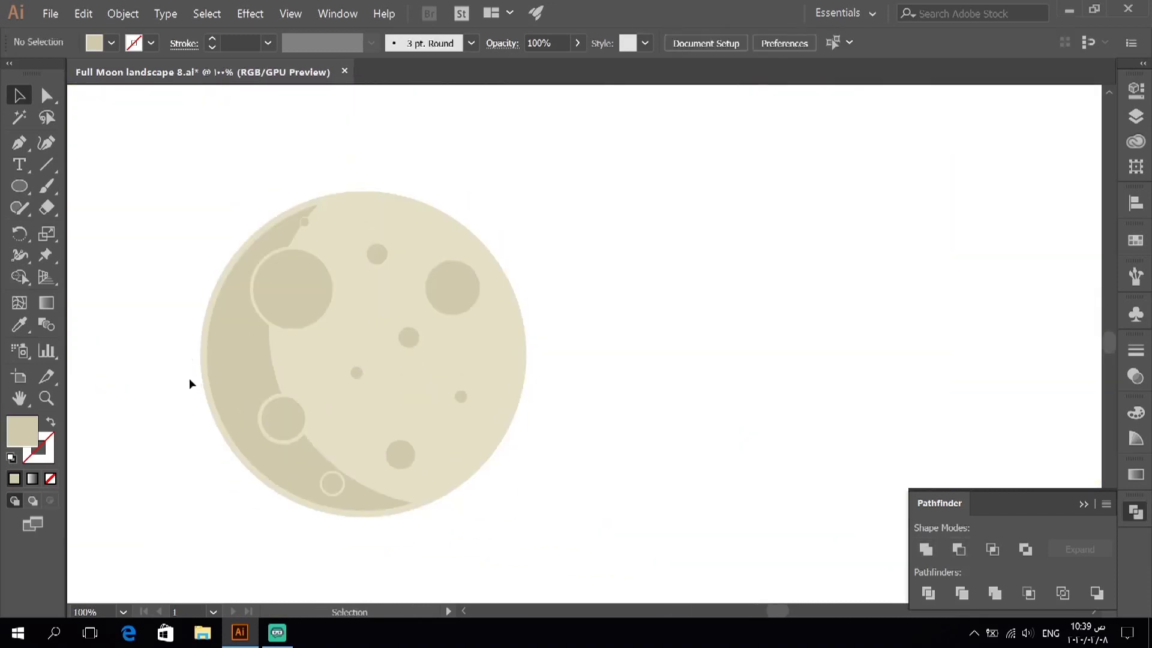
scroll(247, 396, up, 3)
scroll(355, 432, up, 2)
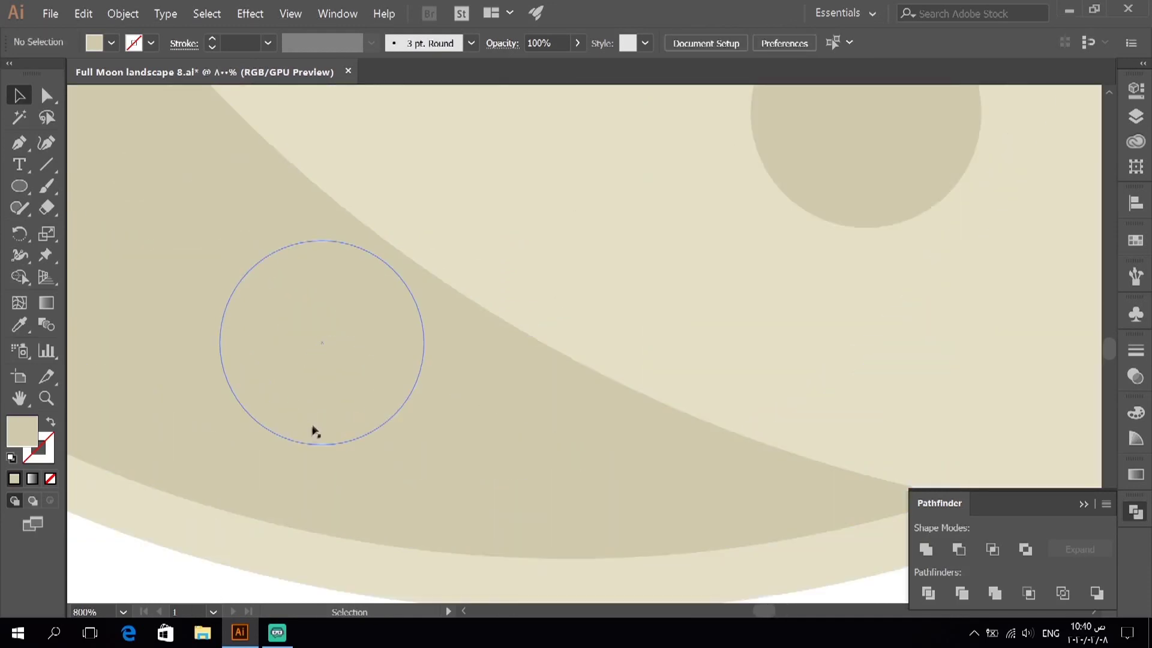
drag(302, 425, 303, 427)
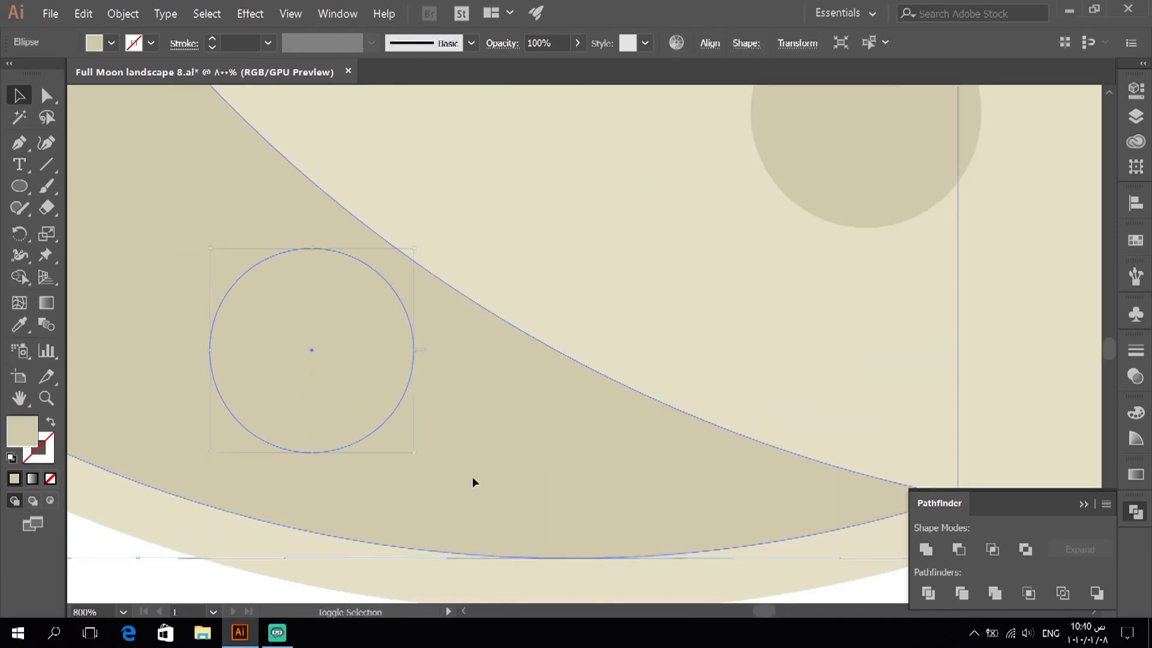
Select the tiny ellipse inside the crescent.
scroll(334, 512, down, 3)
scroll(333, 513, down, 3)
scroll(260, 447, up, 2)
drag(162, 362, 330, 318)
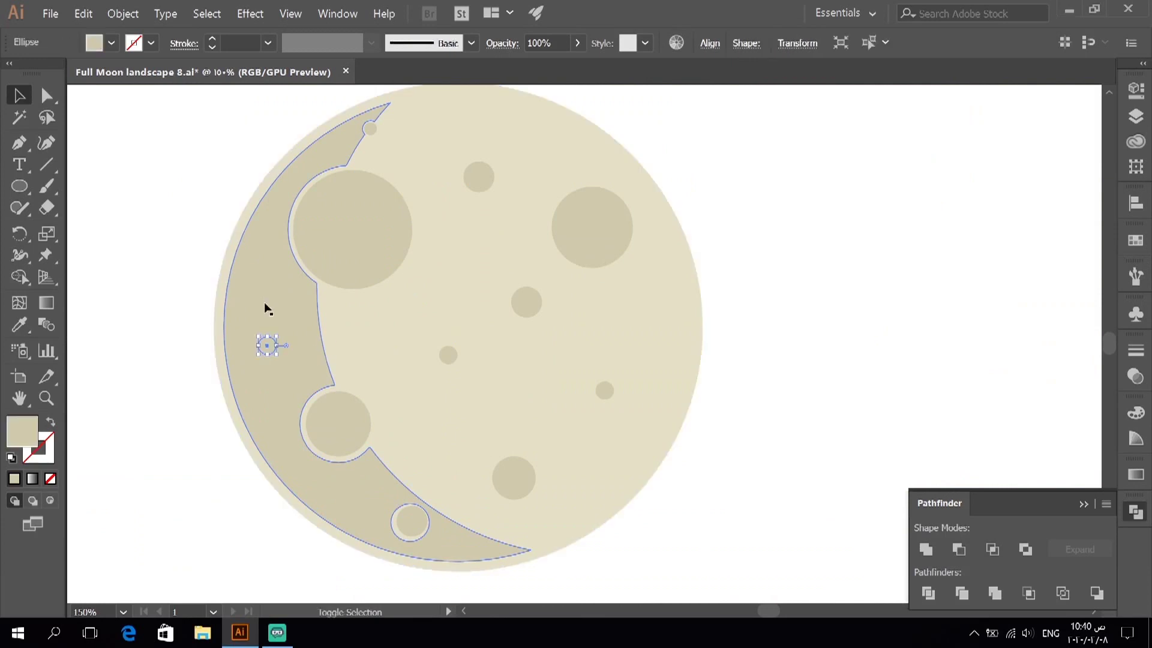
scroll(264, 345, up, 2)
scroll(264, 346, up, 3)
Enlarge the tiny ellipse to about 23.72 px.
drag(253, 391, 265, 403)
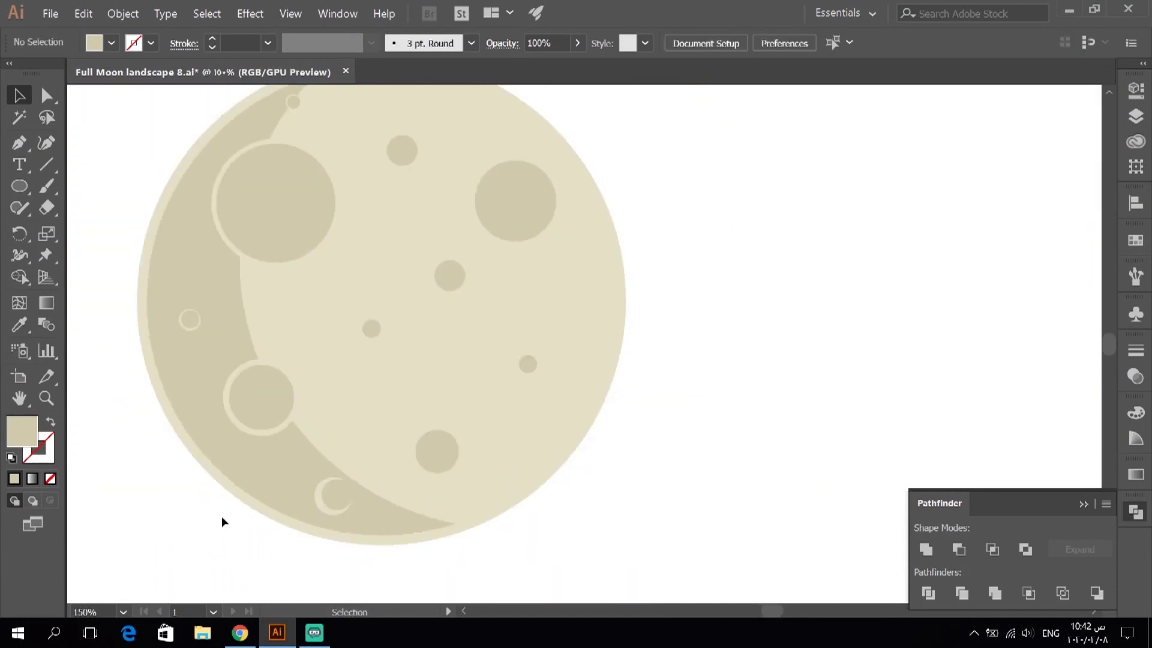
scroll(529, 311, up, 3)
scroll(501, 344, down, 6)
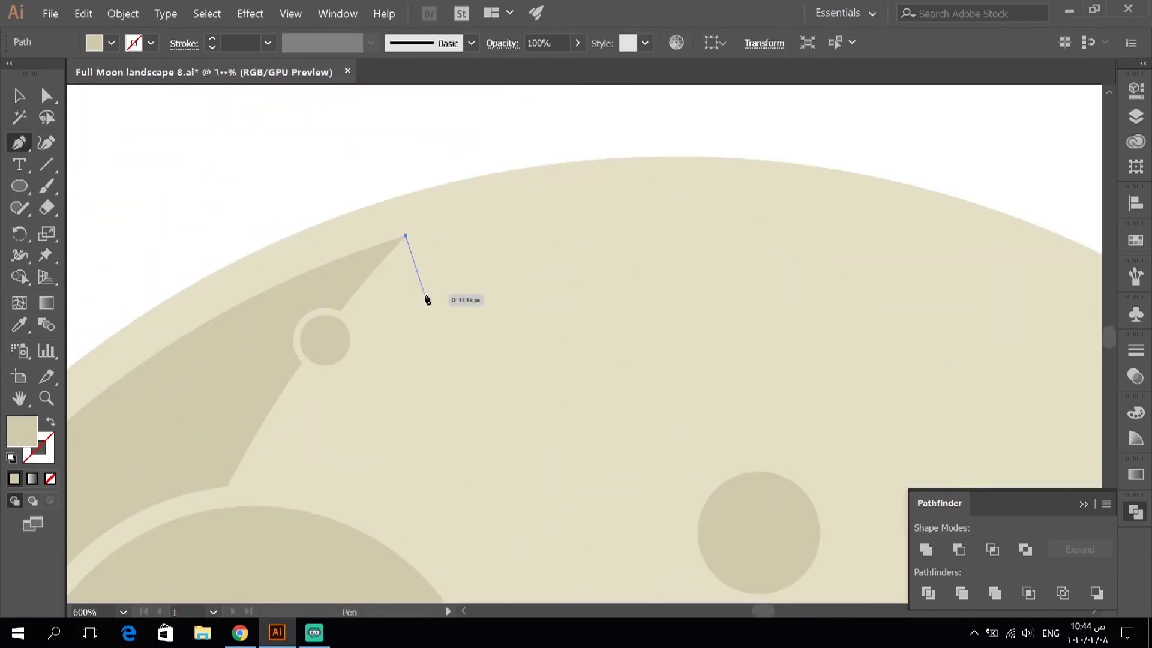
Start a jagged Pen path at the crescent tip, zigzagging toward the large crater.
click(406, 236)
click(424, 294)
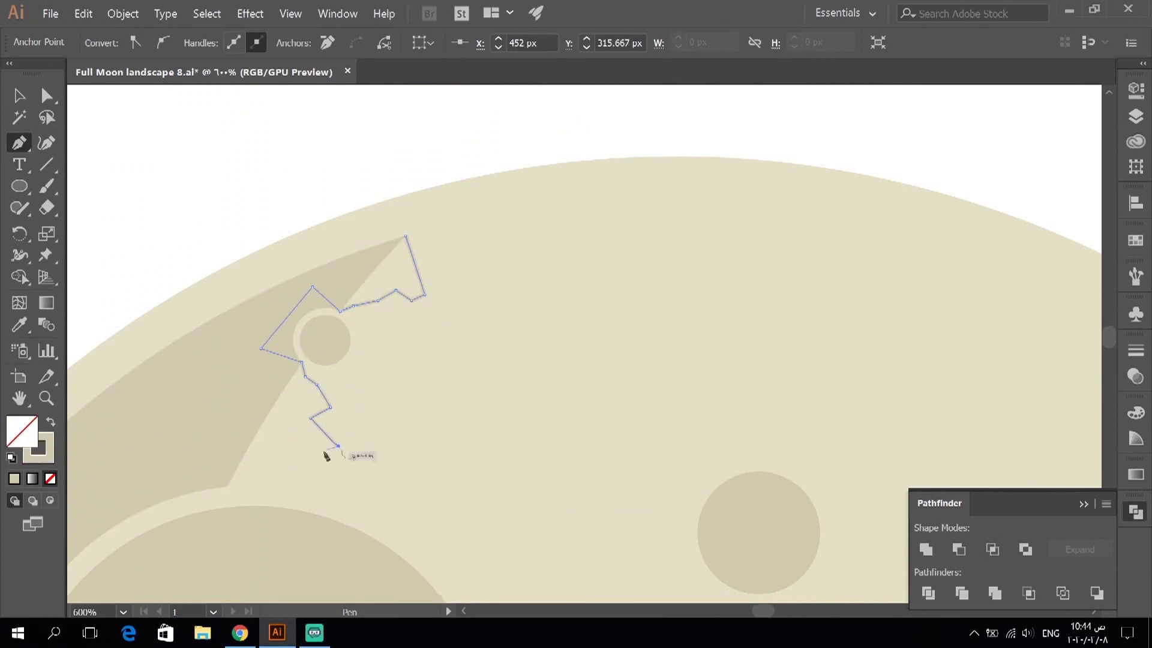
drag(231, 489, 440, 184)
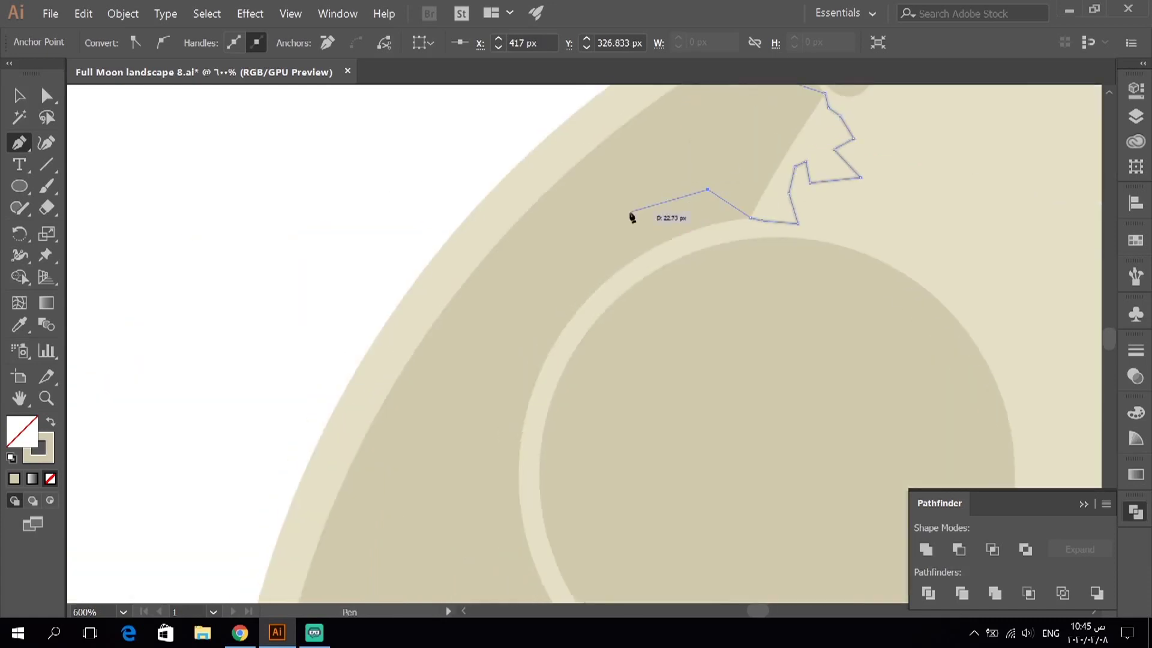
drag(585, 464, 388, 342)
click(438, 380)
key(ctrl+minus)
click(499, 333)
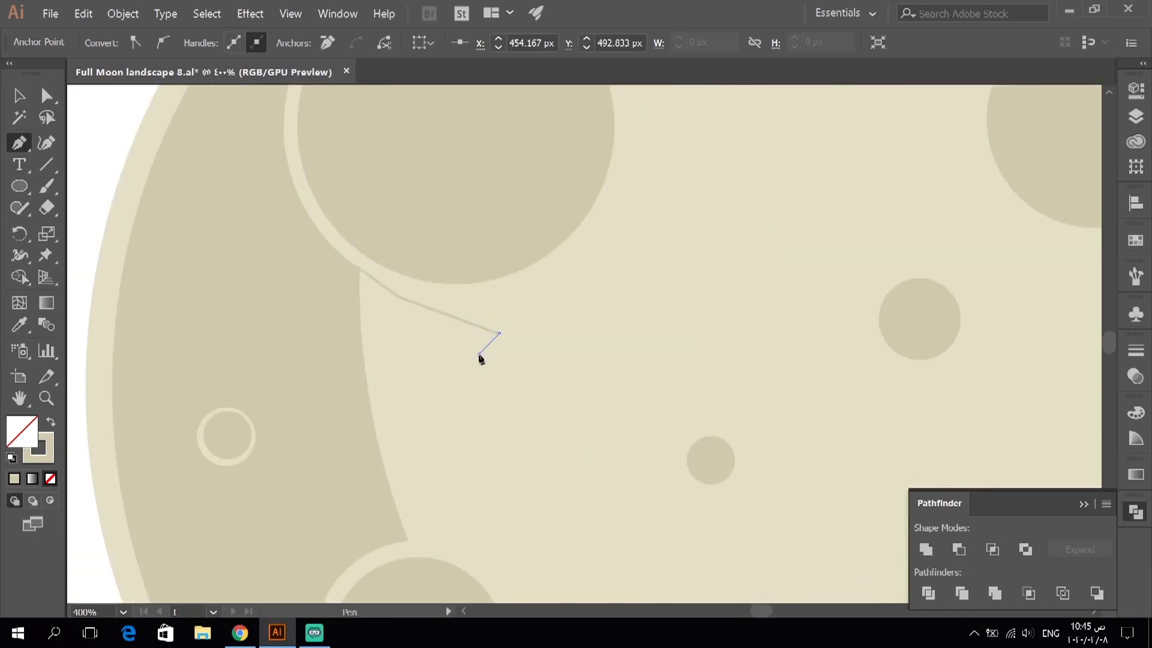
drag(556, 495, 581, 372)
Continue the zigzag line around the craters and across the lower moon.
click(577, 388)
click(432, 415)
click(286, 405)
drag(288, 468, 349, 306)
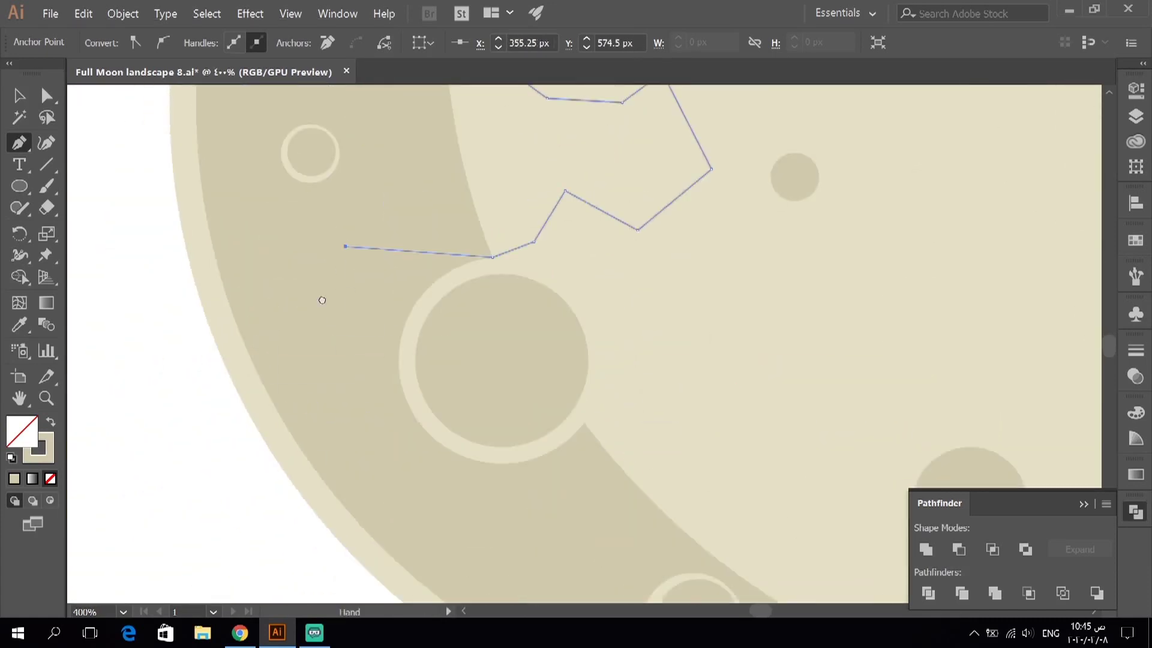
click(630, 413)
drag(882, 390, 556, 307)
click(553, 337)
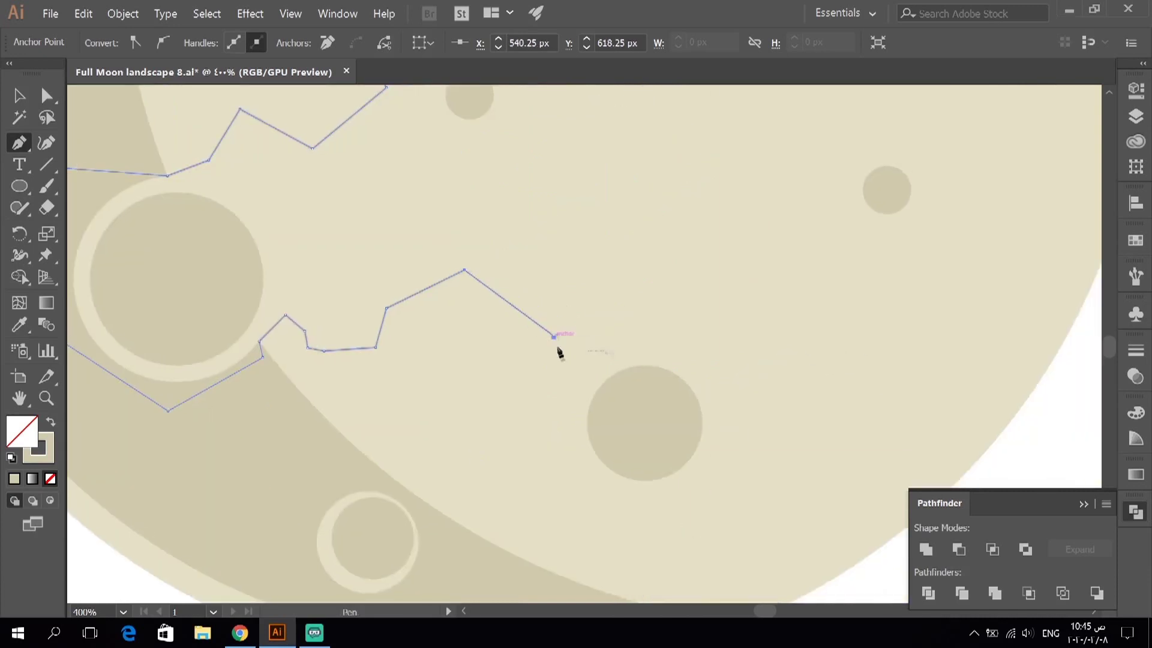
drag(610, 491, 616, 496)
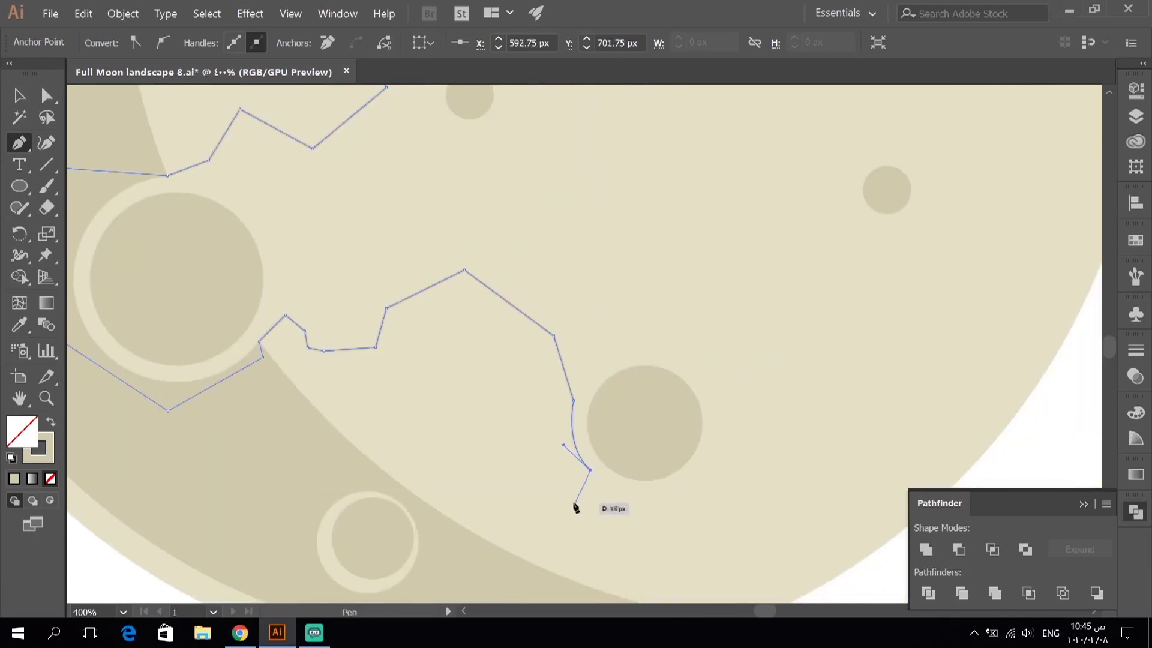
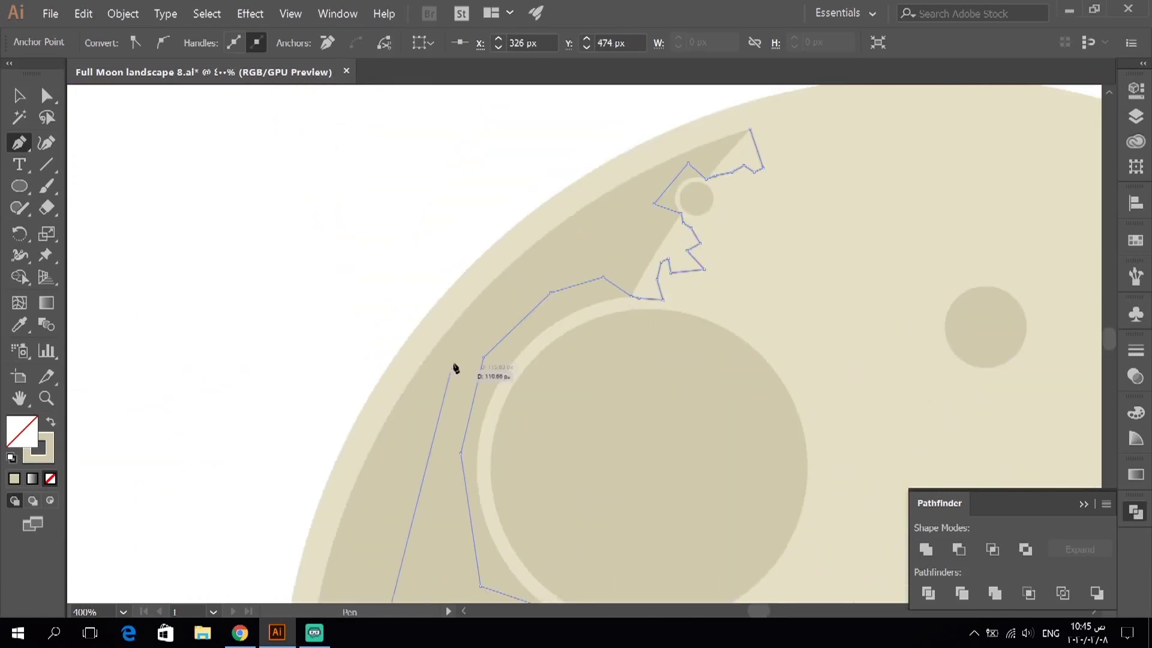
Finish the jagged shaded path and give it a beige fill with no stroke.
scroll(455, 368, up, 2)
key(shift+x)
key(ctrl+minus)
key(ctrl+minus)
key(ctrl+minus)
key(v)
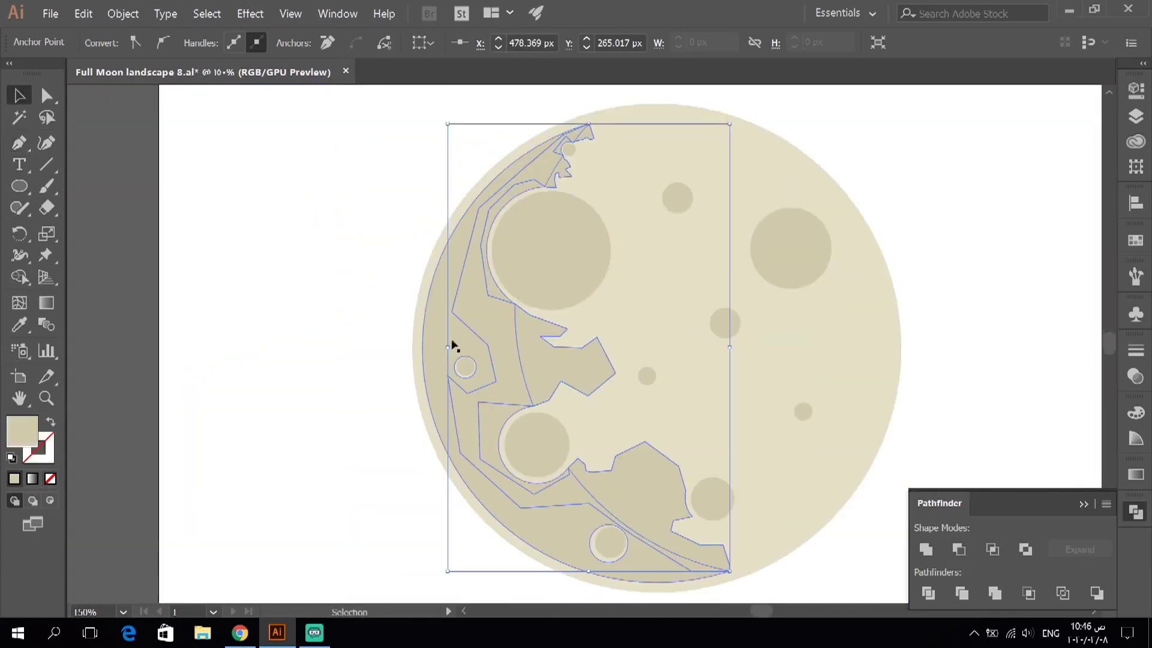
key(ctrl+shift+a)
Pull the shaded shape's corner anchors inward to wrap around the craters.
double_click(447, 336)
key(a)
scroll(528, 366, up, 3)
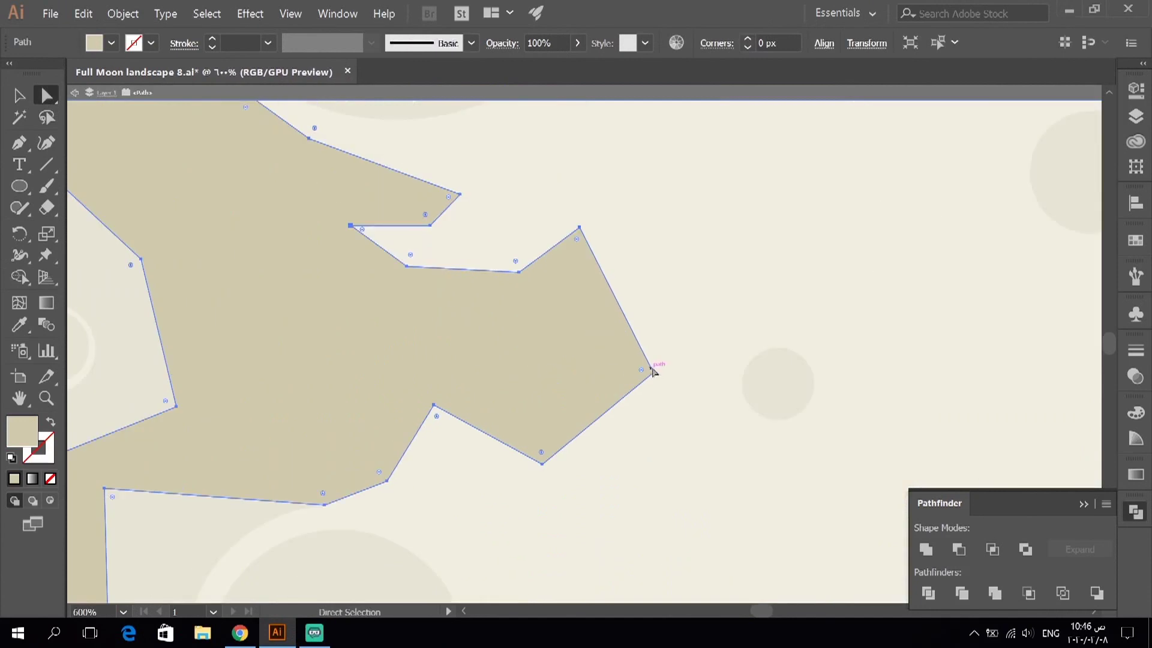
drag(651, 365, 520, 314)
drag(491, 393, 508, 380)
scroll(508, 380, down, 3)
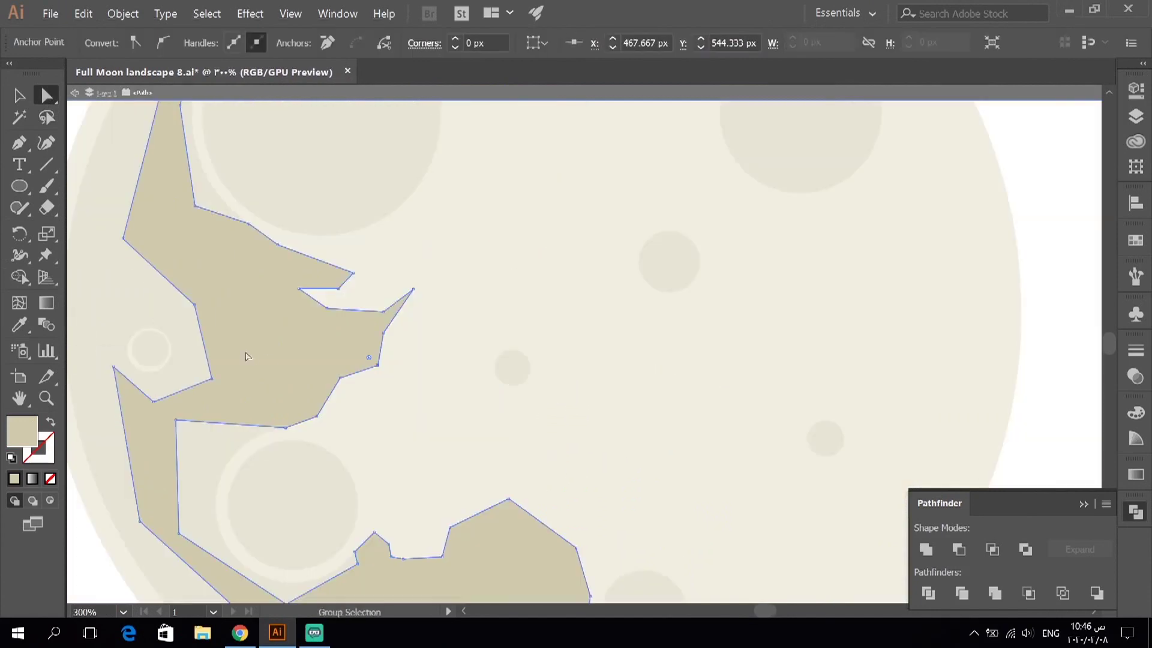
scroll(438, 330, up, 3)
drag(433, 329, 423, 312)
drag(493, 285, 460, 325)
scroll(356, 332, down, 5)
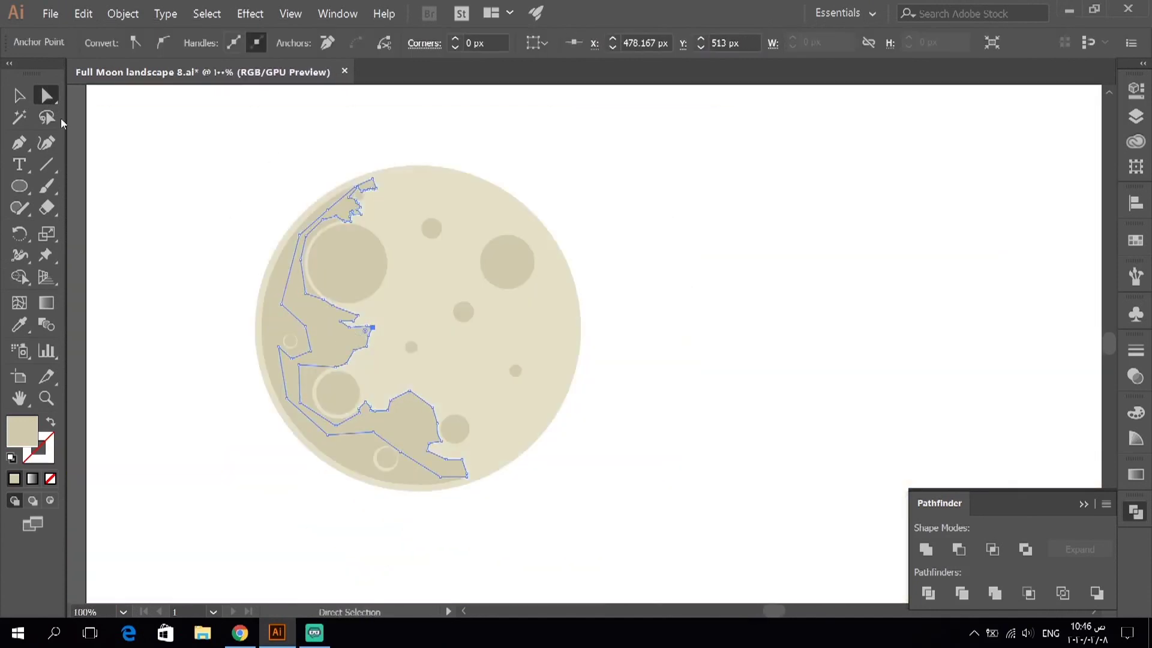
Exit isolation mode and select the crescent-shaped shaded region.
key(Escape)
key(v)
scroll(237, 300, up, 2)
click(319, 333)
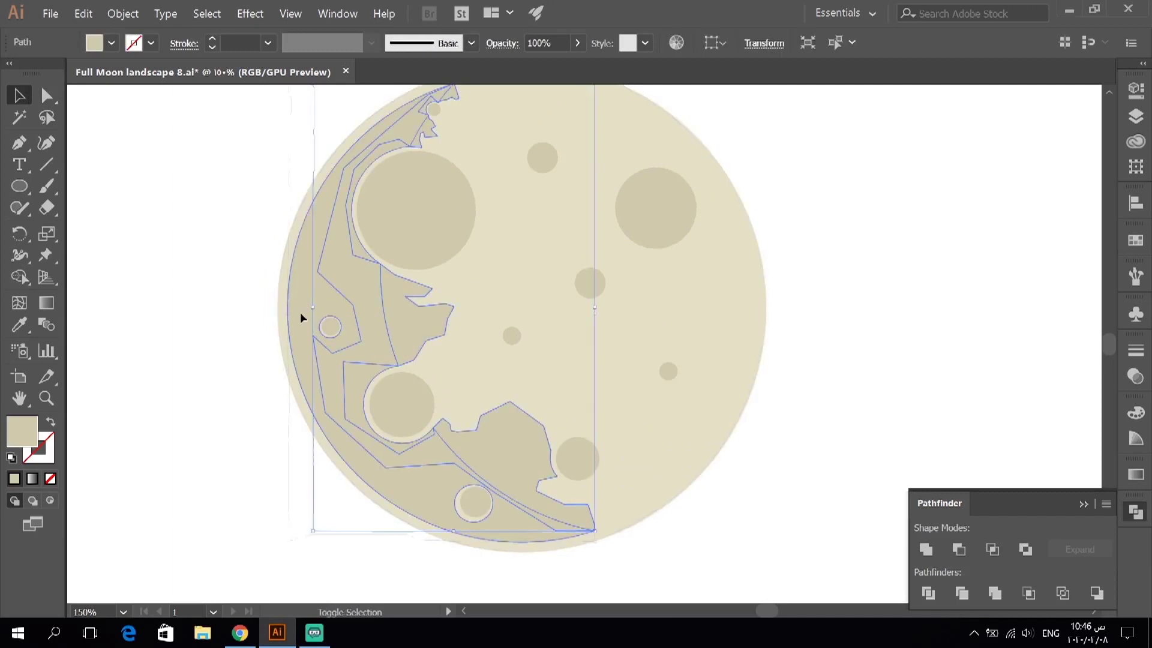
scroll(326, 381, up, 3)
scroll(326, 381, up, 1)
Draw a new jagged Pen shape hugging the lower crater's edge.
key(p)
scroll(350, 504, up, 2)
click(353, 450)
drag(449, 374, 525, 362)
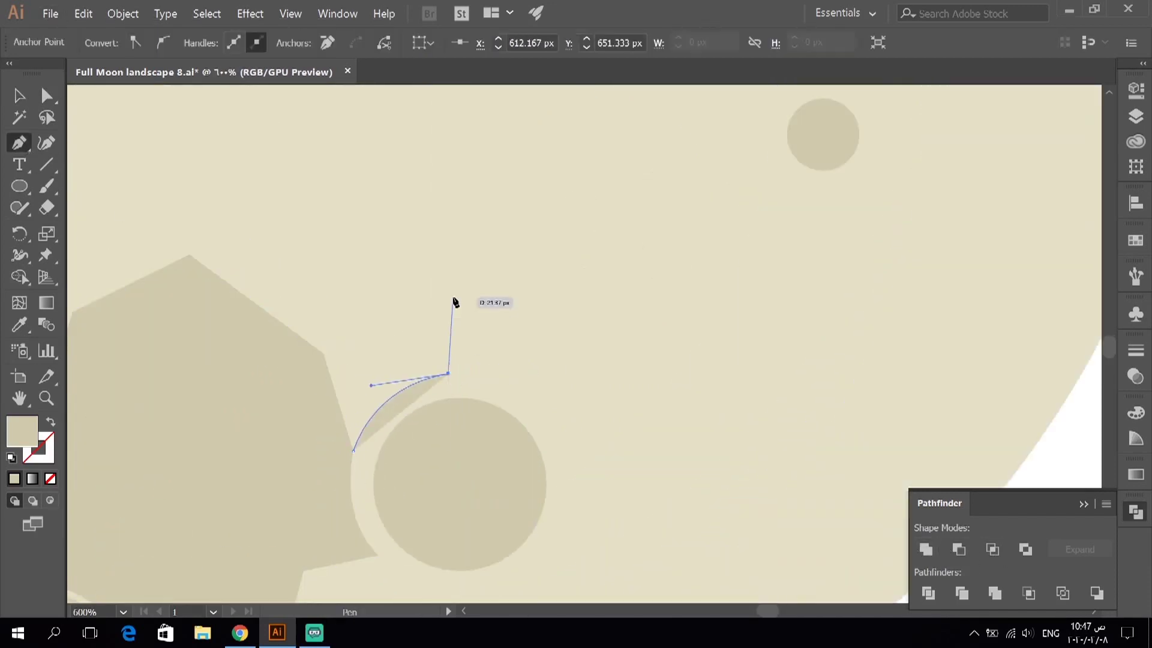
click(528, 241)
click(540, 200)
click(501, 170)
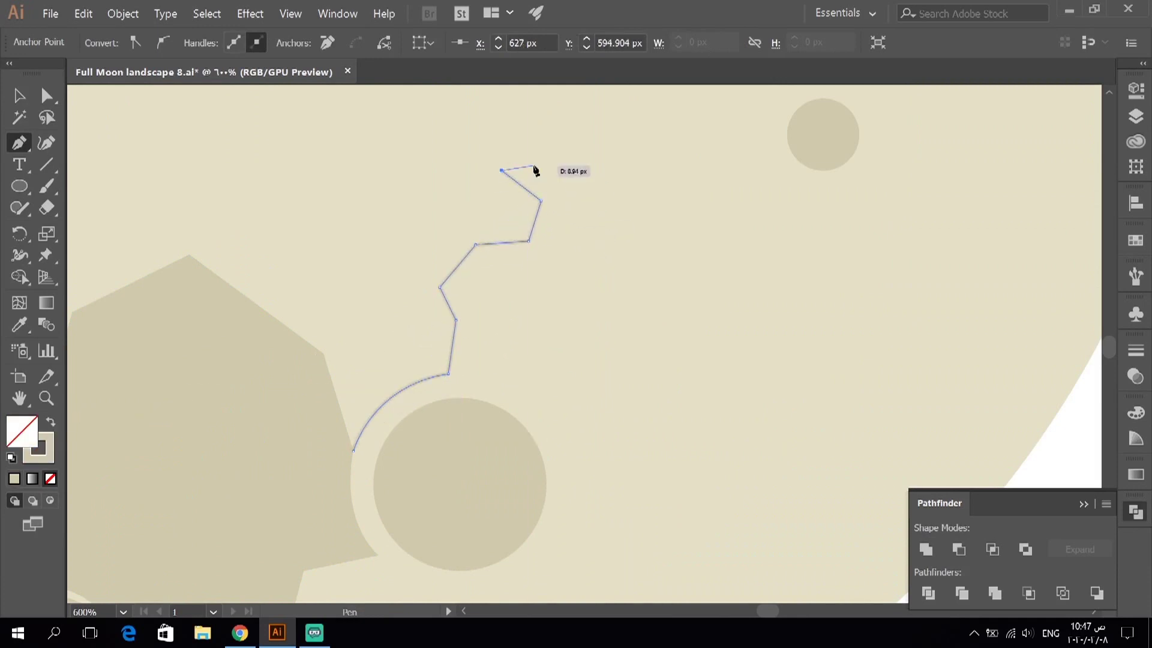
click(540, 125)
click(458, 106)
click(215, 409)
Fill the new shape beige with no stroke, then select all the moon's shapes.
key(ctrl+minus)
key(v)
key(shift+x)
key(ctrl+shift+a)
key(ctrl+minus)
key(ctrl+a)
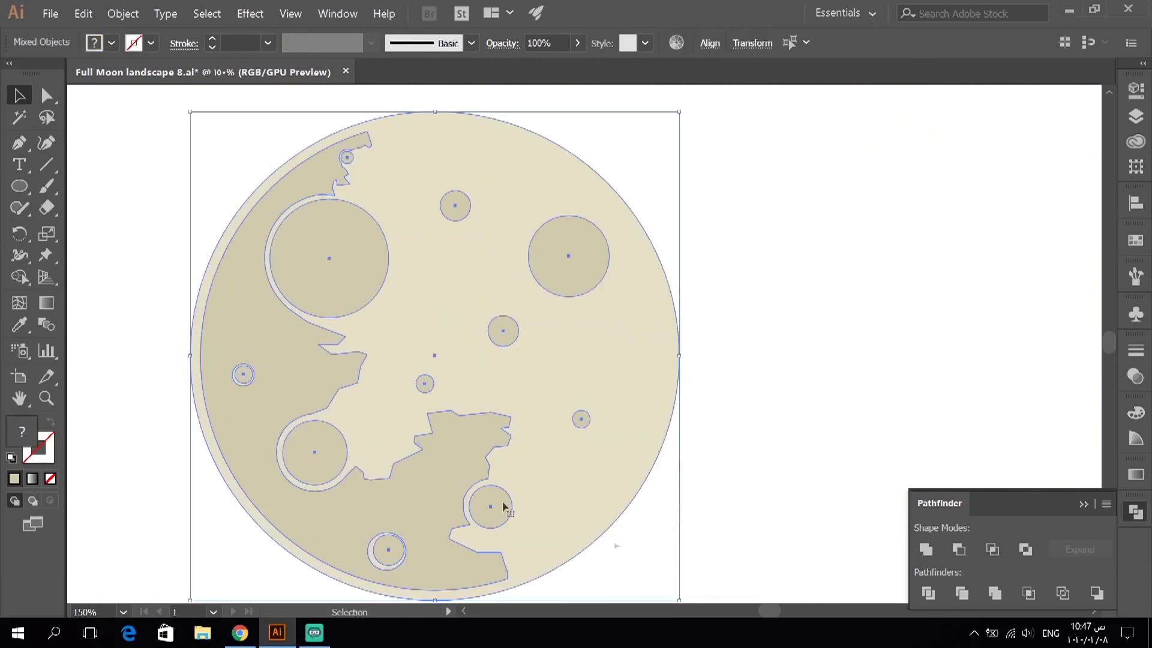
Recolour the moon shapes a lighter beige and the background disc pale yellow.
shift+click(648, 456)
double_click(22, 431)
click(1020, 190)
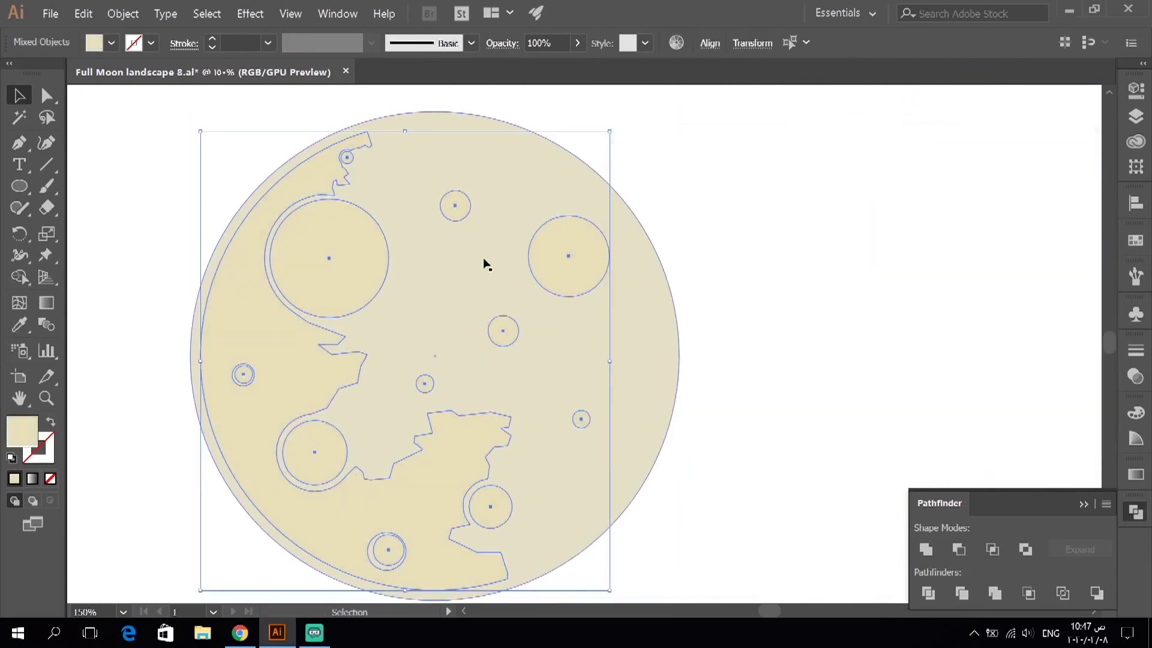
click(444, 288)
double_click(23, 431)
click(1032, 189)
Move an anchor on the shaded region's edge beside the upper-left crater into a sharp corner.
key(ctrl+shift+a)
key(ctrl+minus)
key(ctrl+minus)
key(ctrl+plus)
scroll(690, 353, right, 5)
scroll(690, 352, up, 2)
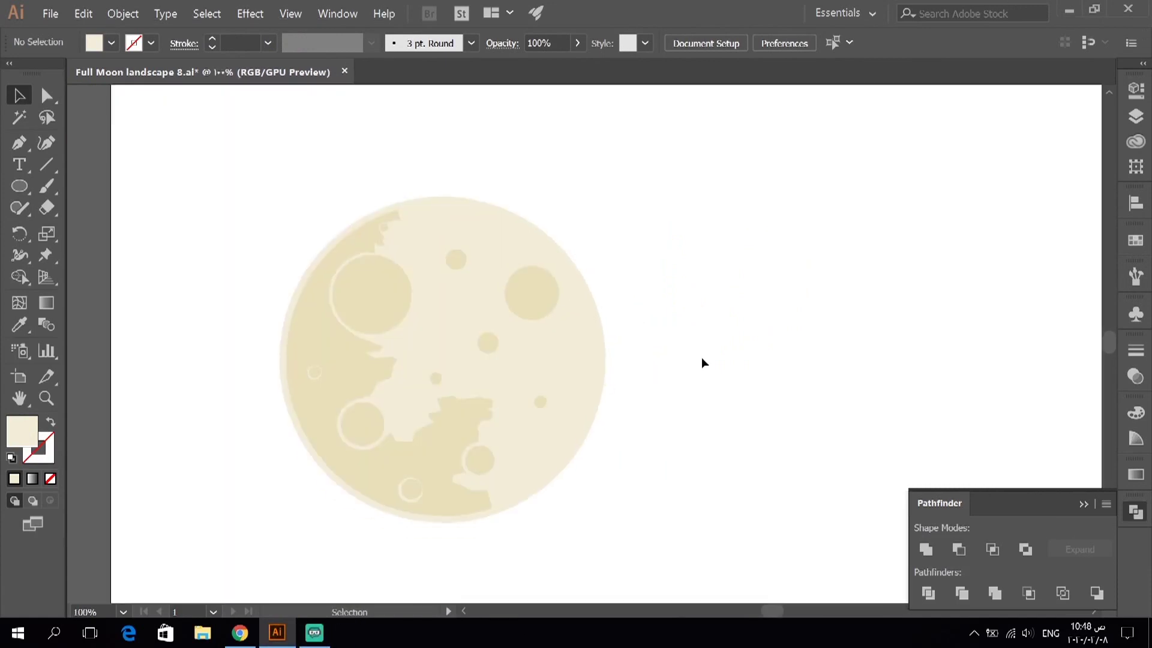
click(472, 393)
scroll(395, 354, up, 5)
key(a)
drag(326, 342, 303, 430)
Add an anchor on the shaded region's left edge and drag it into a smooth curve.
key(p)
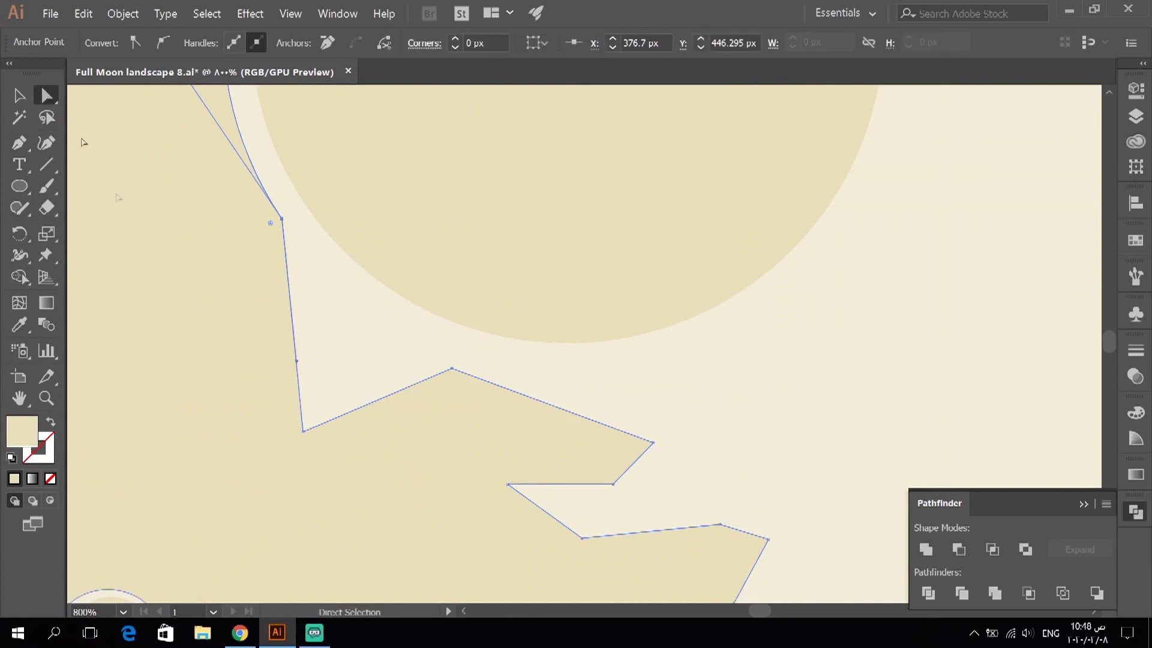
scroll(84, 137, down, 5)
click(664, 334)
scroll(458, 357, up, 4)
scroll(344, 327, up, 3)
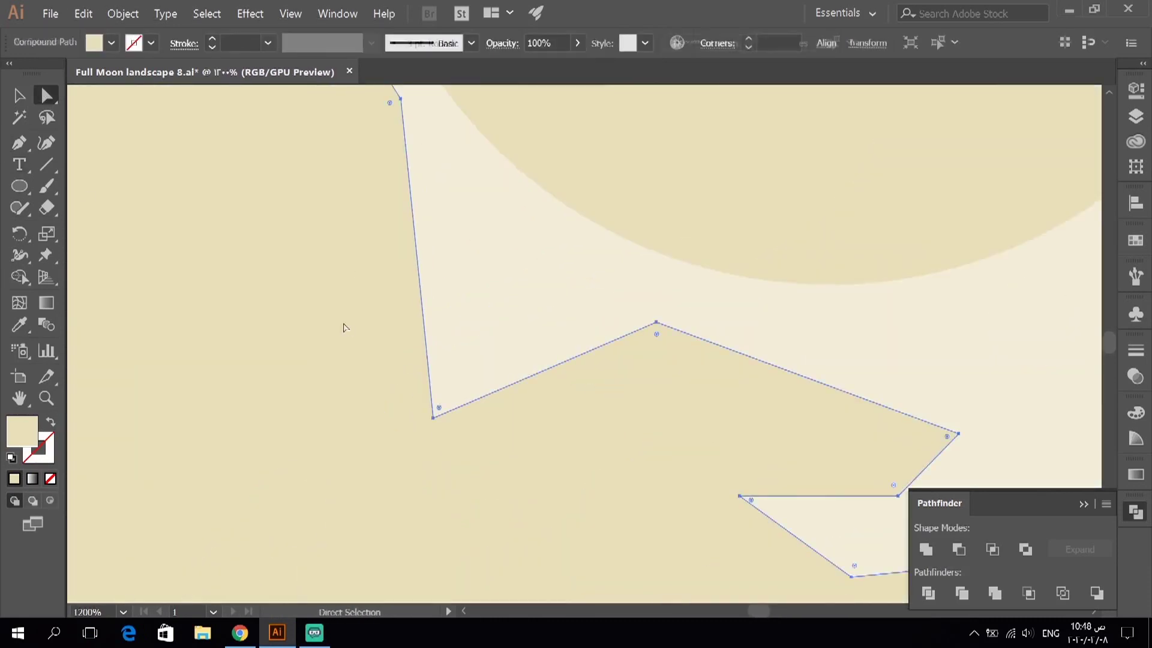
click(422, 312)
key(a)
drag(294, 339, 308, 261)
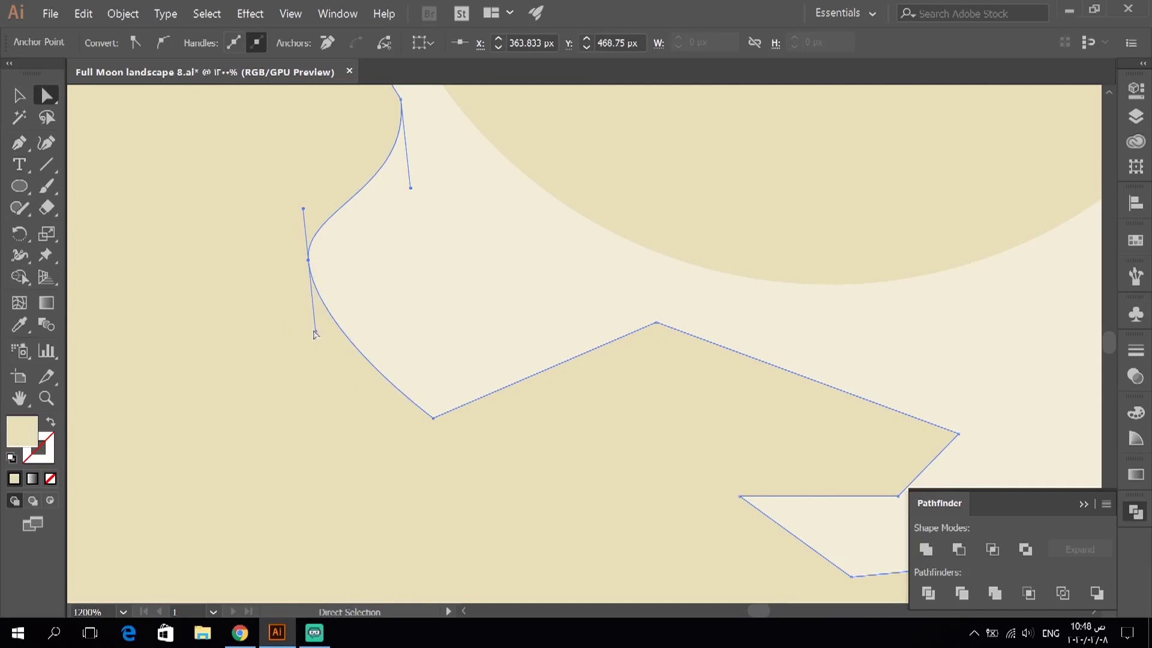
scroll(363, 330, up, 3)
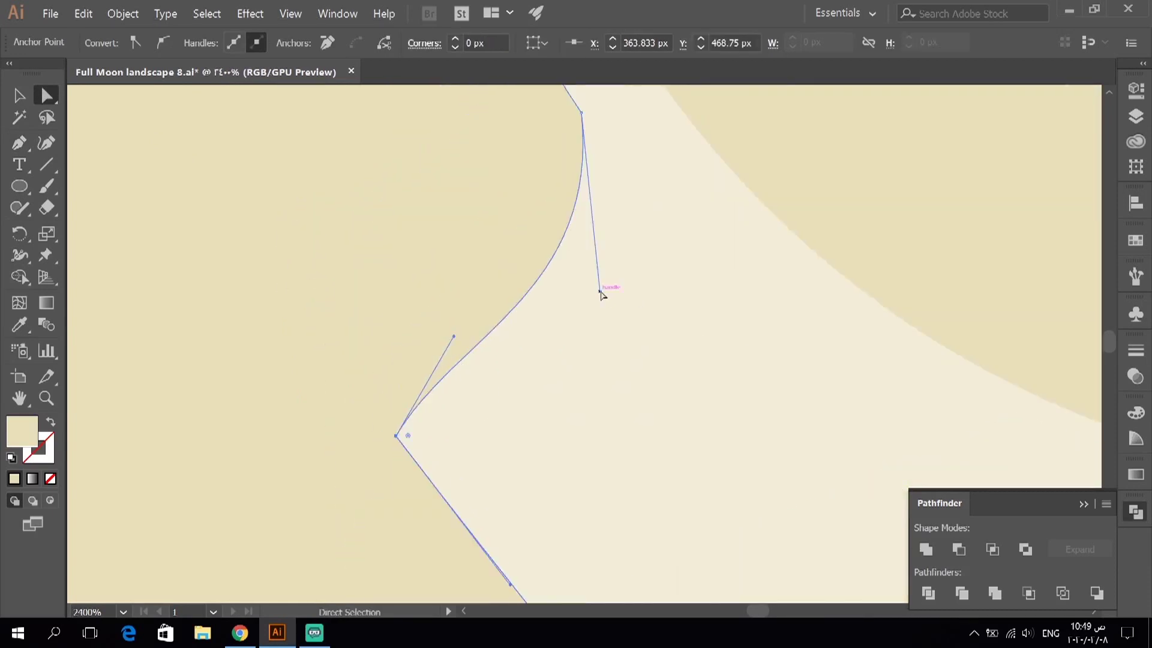
Alt-drag an offset copy of the big crater circle.
key(ctrl+shift+a)
scroll(480, 291, down, 5)
scroll(566, 334, down, 2)
scroll(525, 448, up, 2)
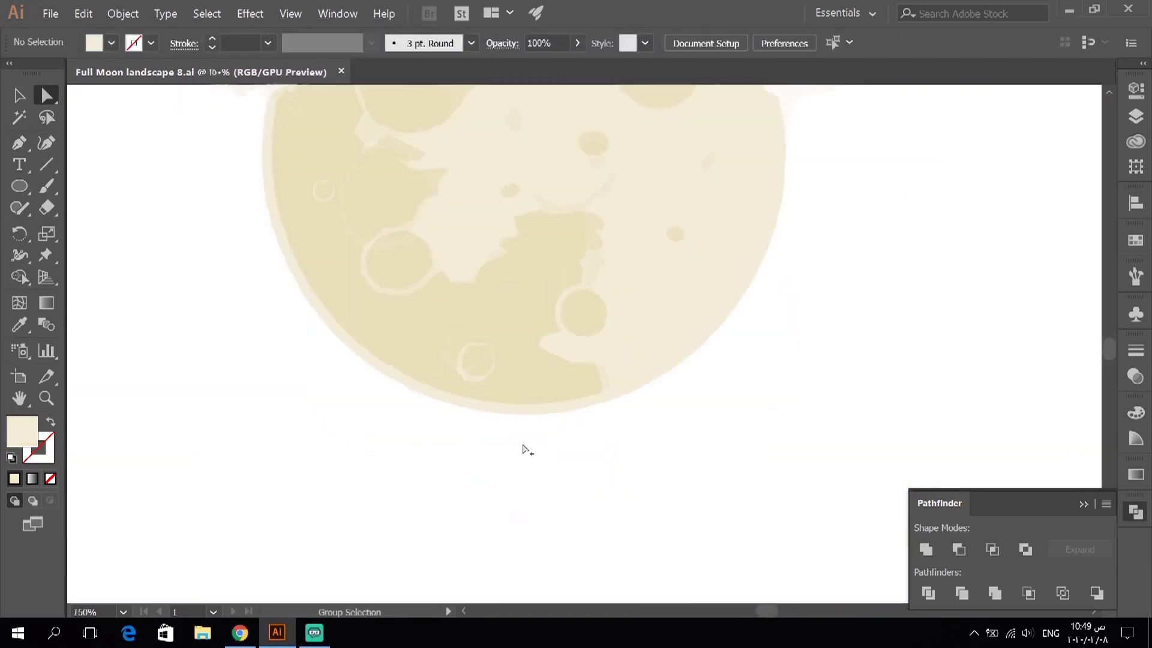
scroll(292, 326, up, 1)
scroll(528, 337, up, 1)
drag(510, 334, 496, 339)
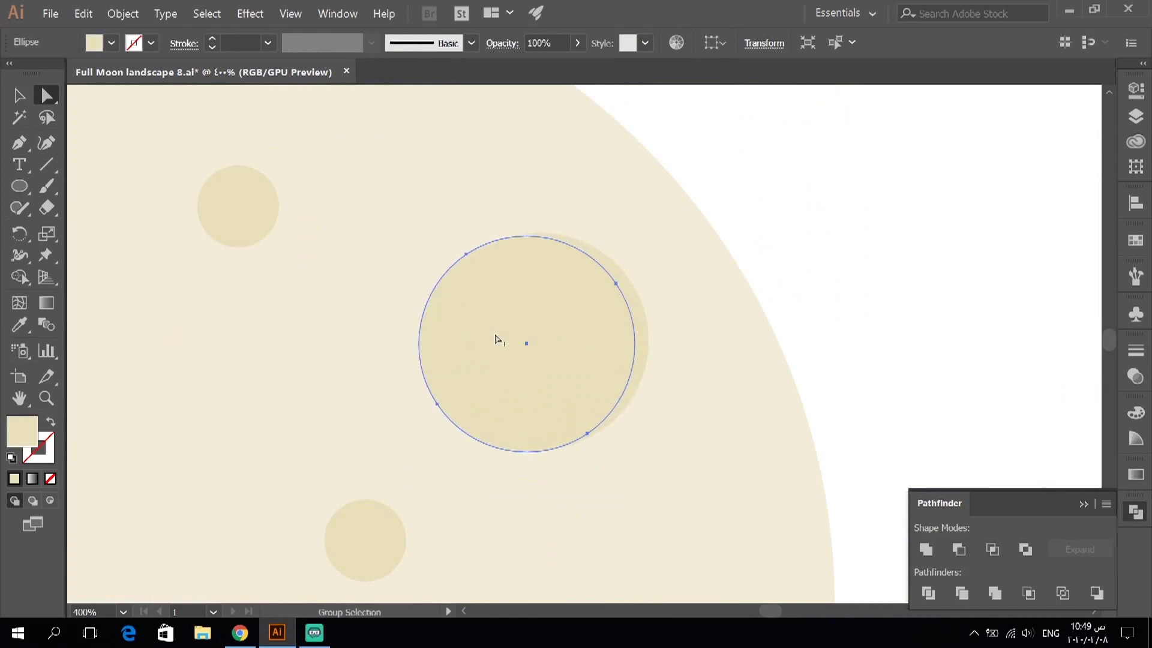
Minus Front the big crater into a crescent, then offset copies of the small and large craters.
click(958, 549)
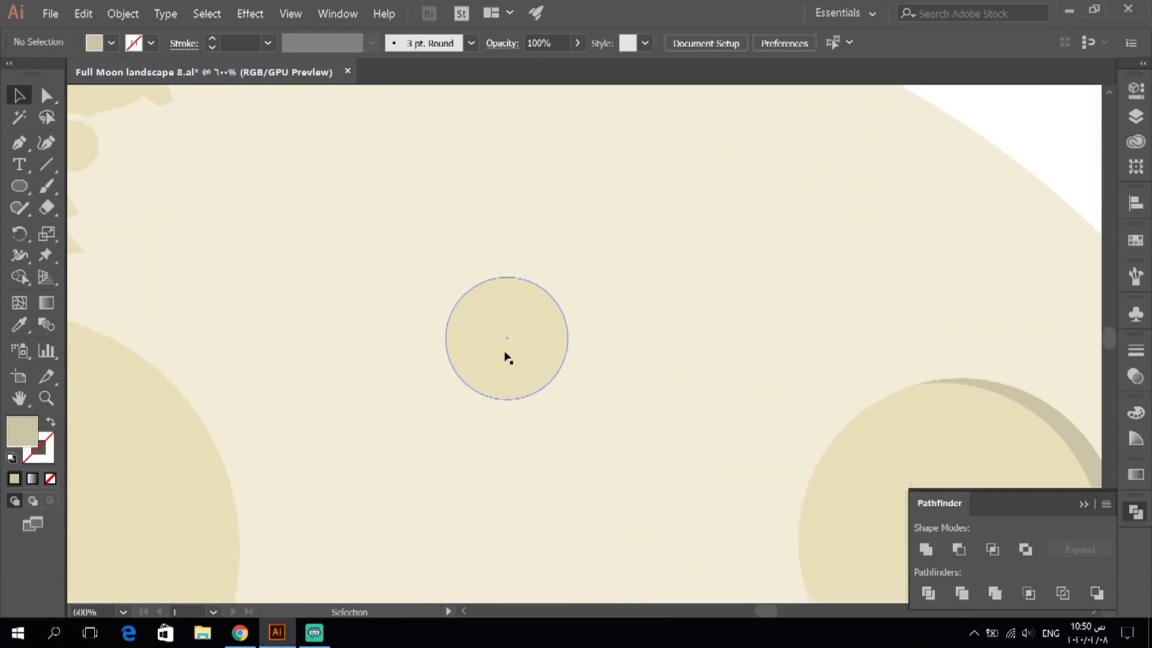
click(507, 358)
drag(512, 369, 494, 373)
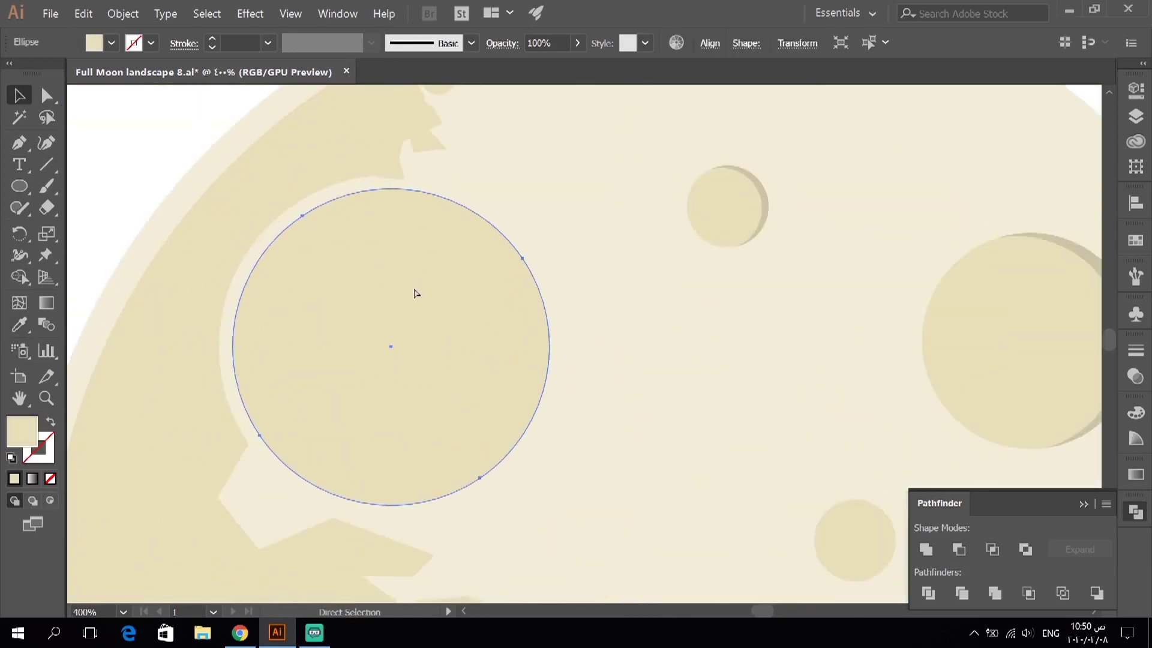
drag(416, 293, 427, 315)
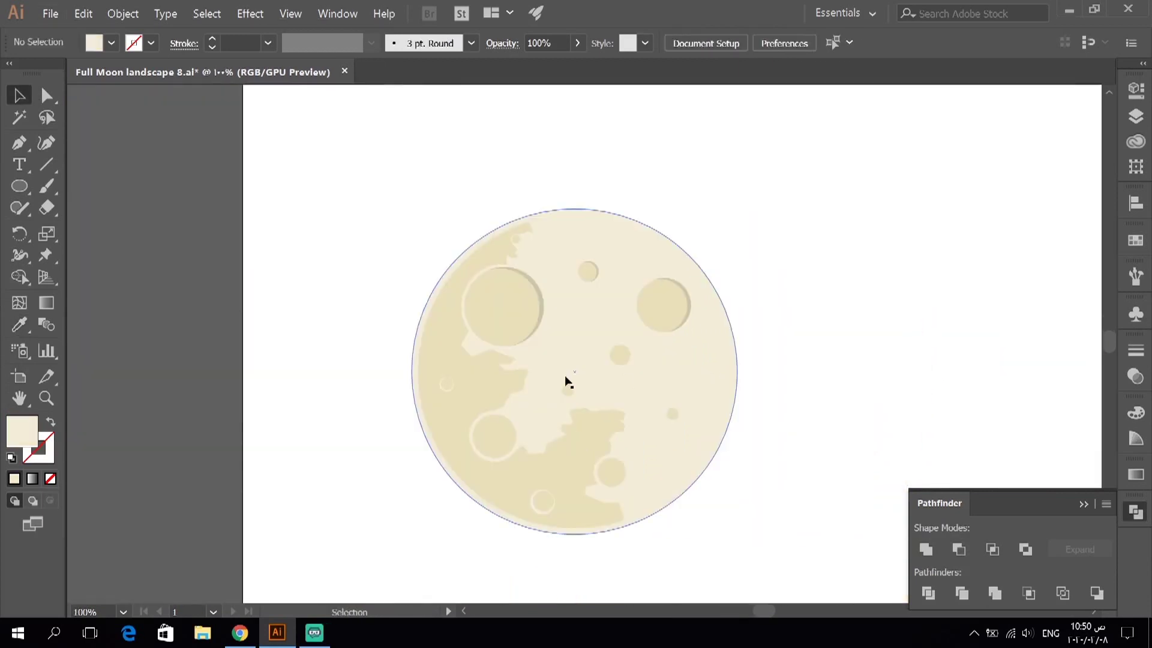
scroll(630, 378, up, 2)
scroll(386, 367, up, 1)
click(381, 367)
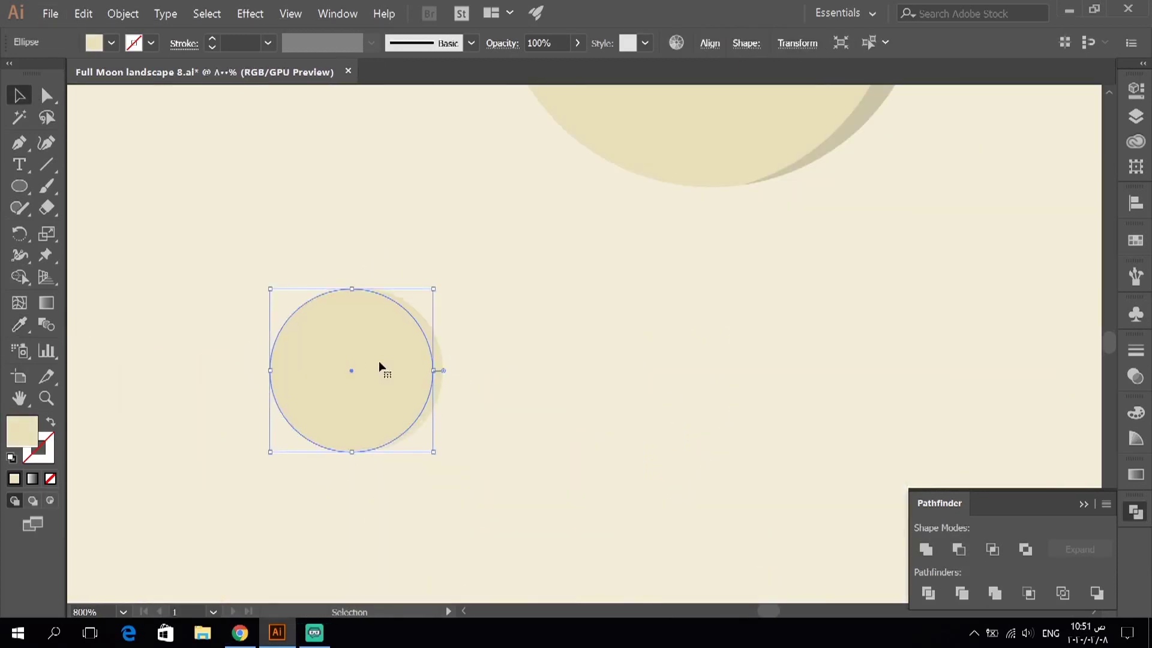
scroll(381, 368, up, 1)
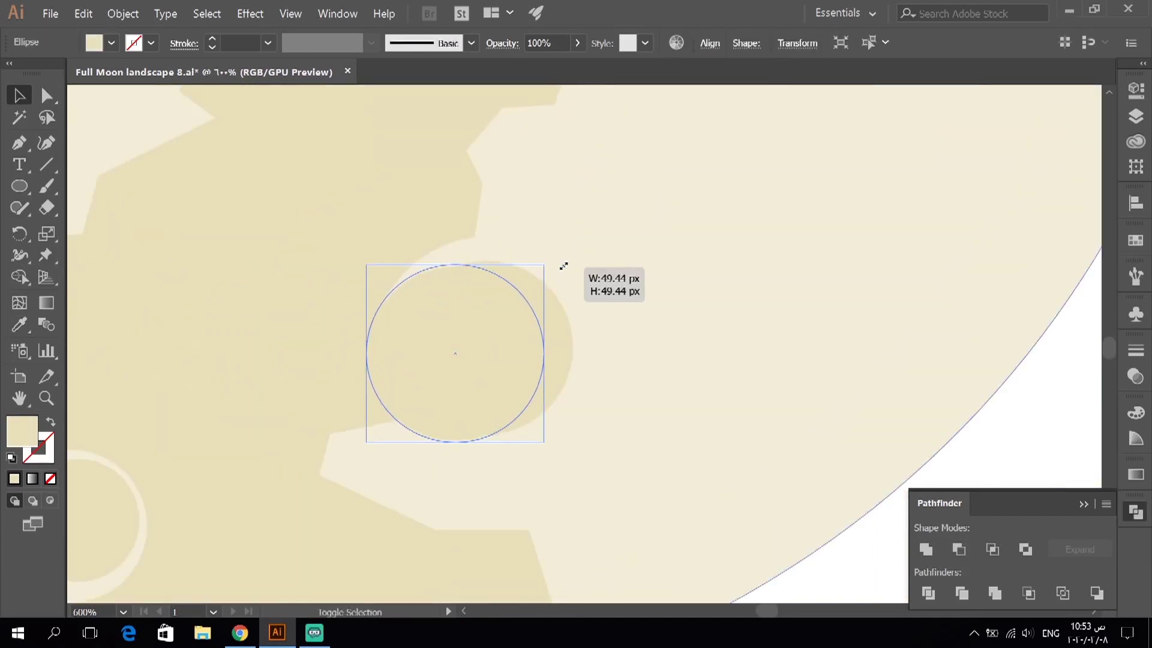
Alt-drag an offset copy of the small crater near the bottom.
scroll(564, 317, down, 2)
scroll(709, 319, down, 3)
click(709, 319)
scroll(333, 370, up, 2)
scroll(375, 437, up, 3)
click(527, 470)
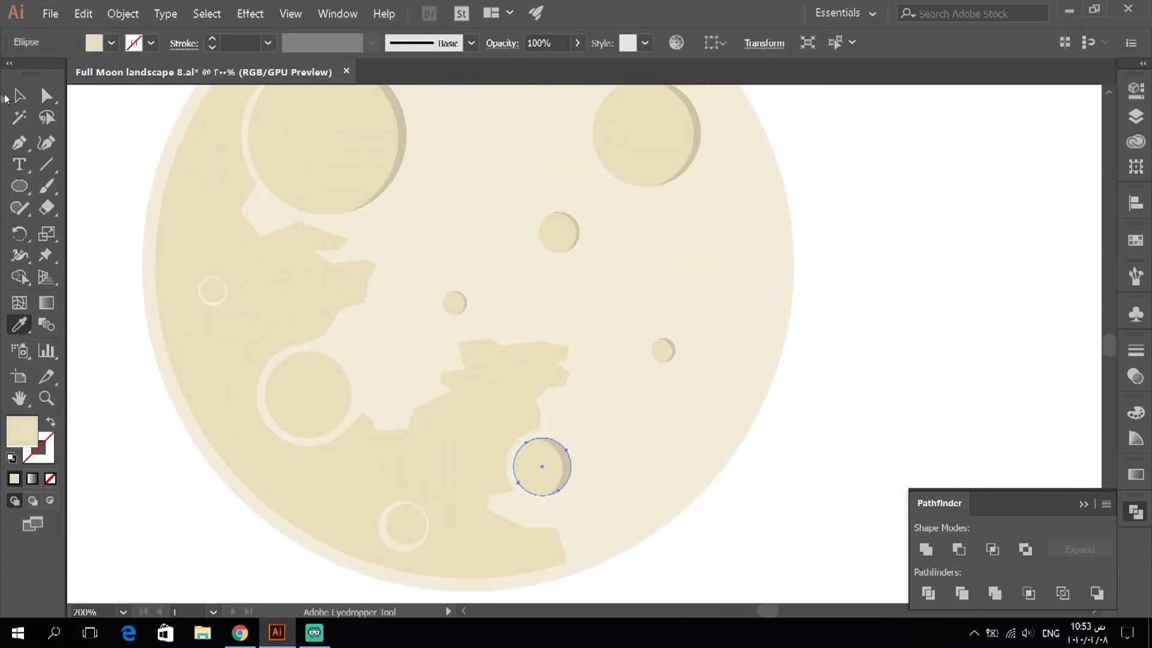
key(v)
scroll(404, 484, up, 2)
scroll(428, 458, up, 2)
drag(429, 458, 430, 463)
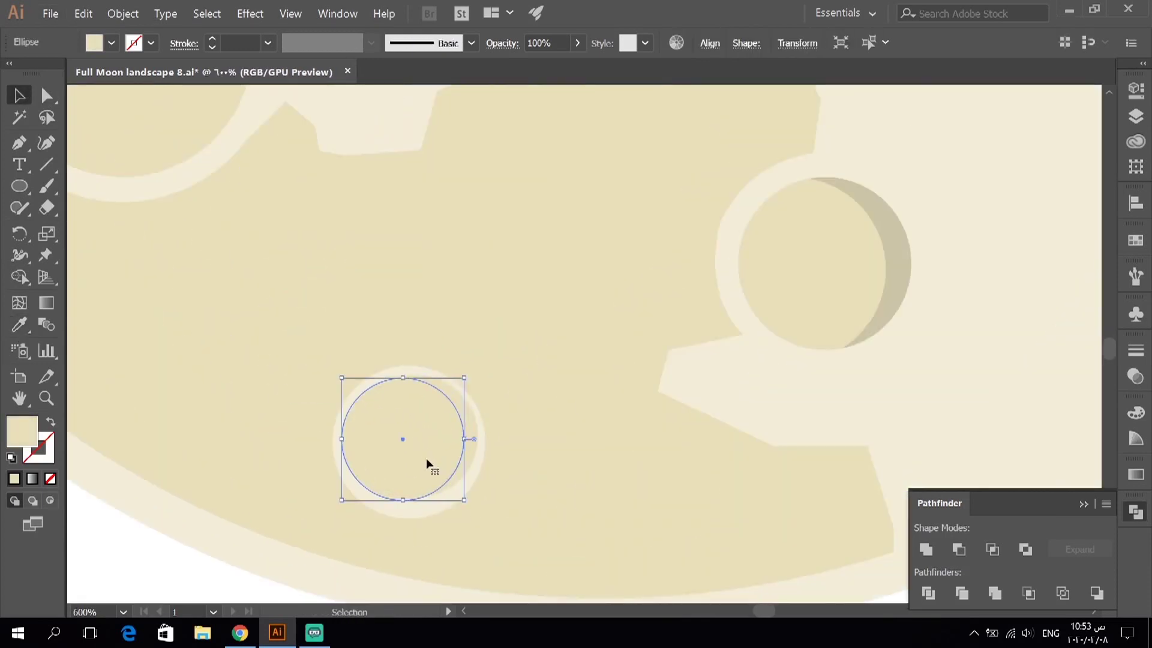
drag(450, 411, 406, 432)
Fill the crescent with the darker shadow colour using the Eyedropper.
key(i)
click(893, 264)
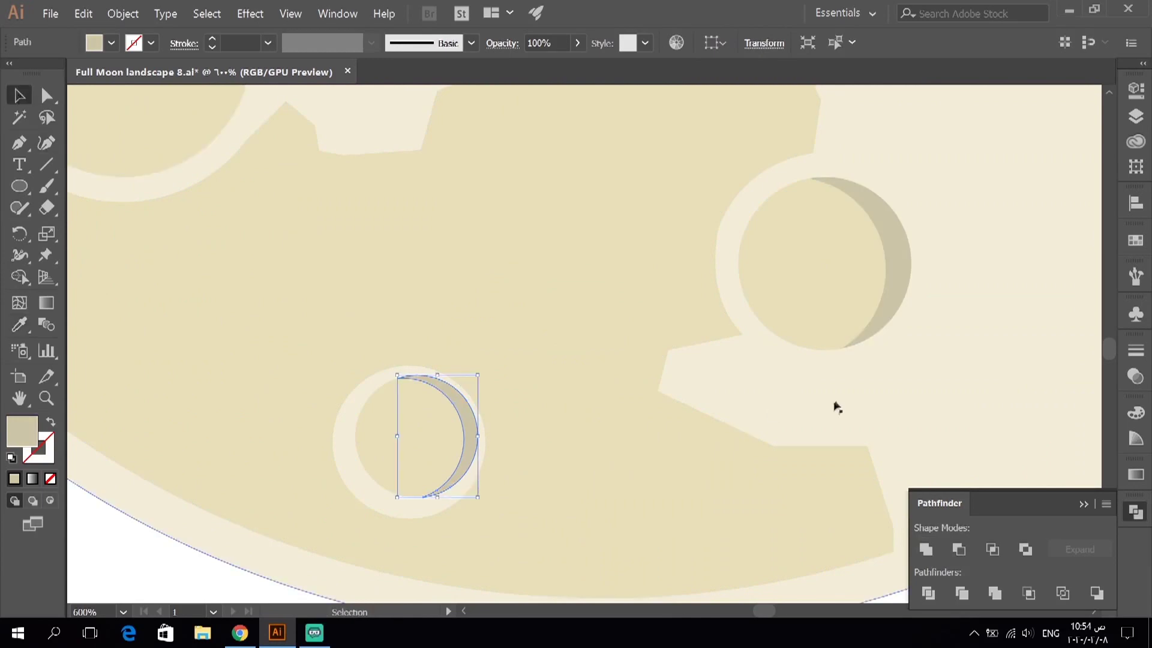
key(v)
scroll(836, 404, down, 5)
scroll(754, 420, up, 5)
scroll(533, 386, up, 2)
click(532, 387)
scroll(532, 386, down, 3)
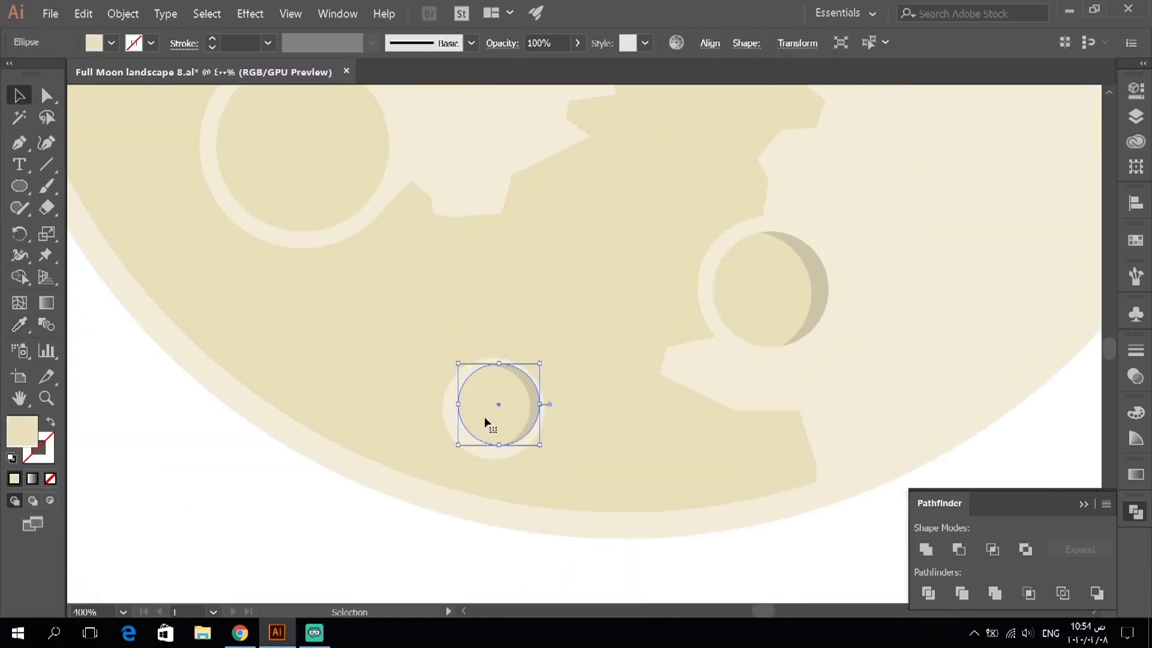
scroll(483, 419, up, 1)
scroll(545, 470, down, 3)
click(311, 497)
Resize the small crater's circle to fit its crescent shadow.
scroll(439, 360, up, 4)
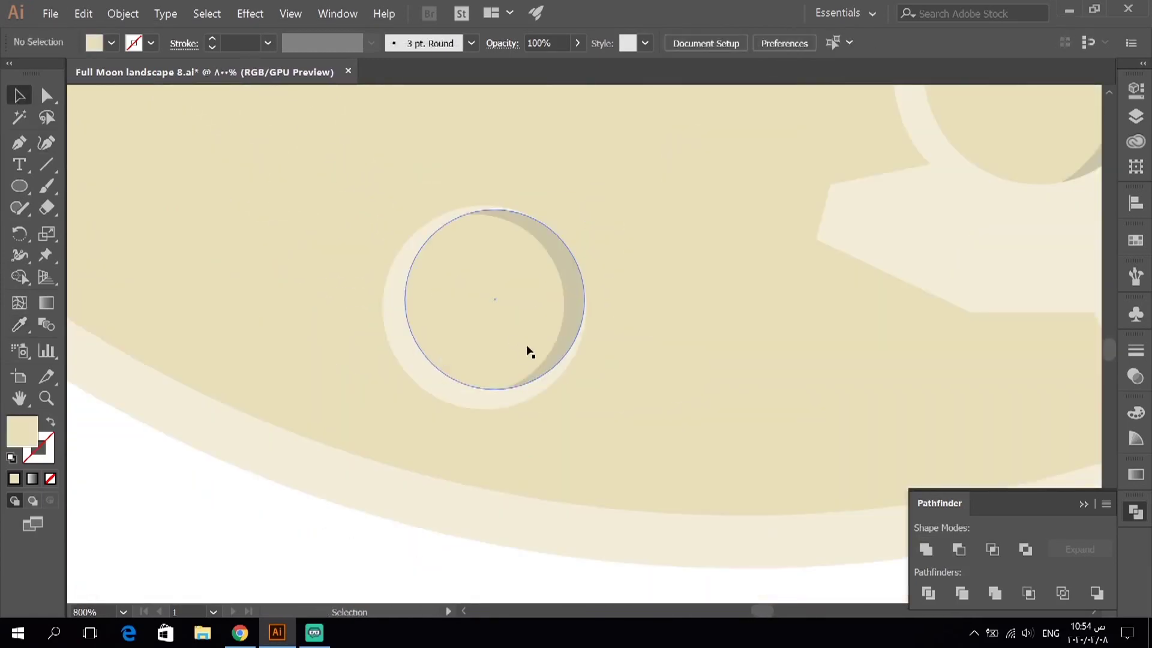
click(555, 362)
drag(591, 401, 508, 328)
scroll(450, 378, down, 4)
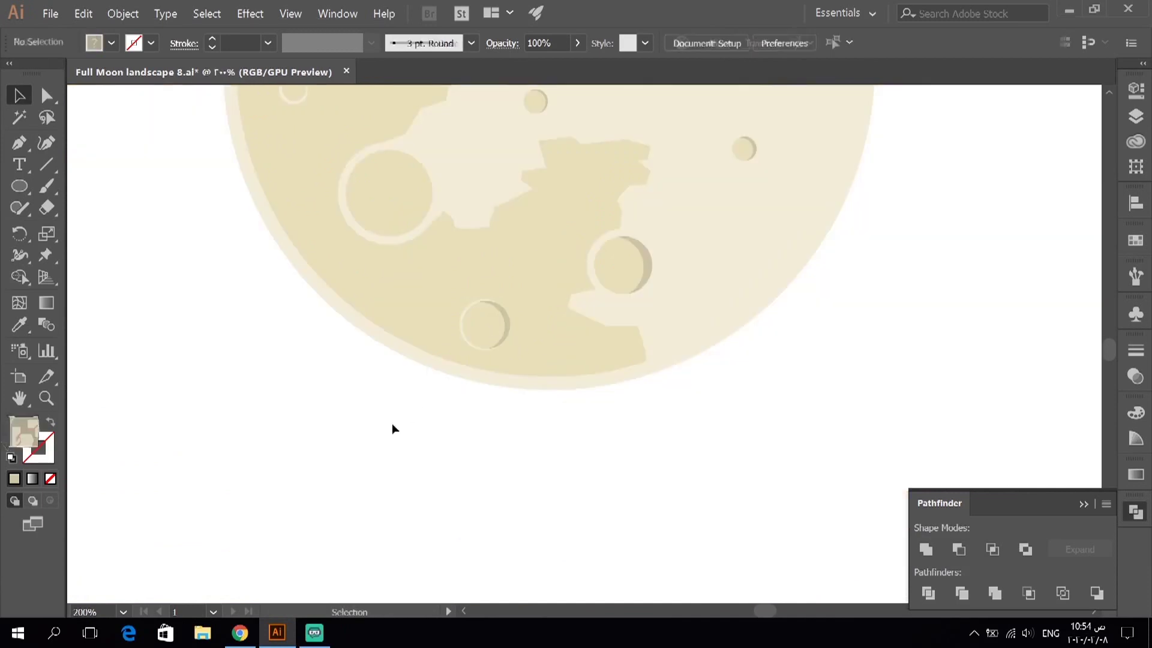
scroll(484, 324, up, 3)
click(532, 316)
scroll(533, 316, down, 2)
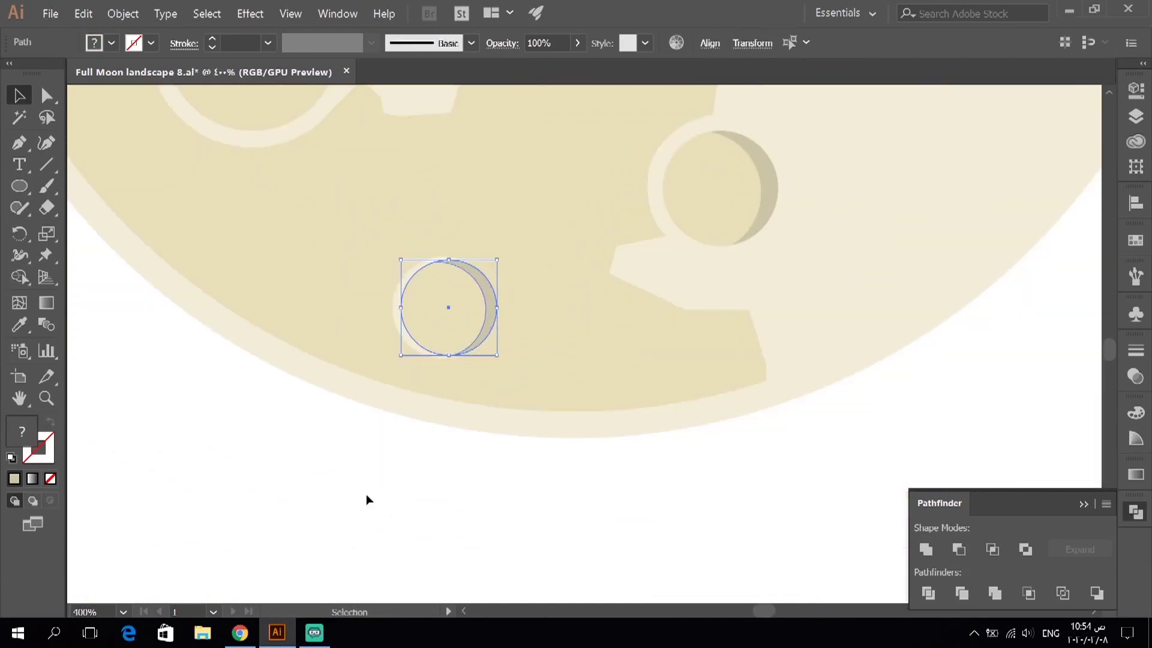
click(412, 418)
scroll(285, 418, up, 3)
scroll(285, 418, up, 2)
scroll(375, 355, down, 1)
Make slightly offset copies of two more crater circles for their shadows.
mouse_move(510, 335)
mouse_down()
mouse_move(529, 328)
mouse_move(461, 330)
mouse_move(506, 378)
mouse_up()
scroll(432, 414, down, 2)
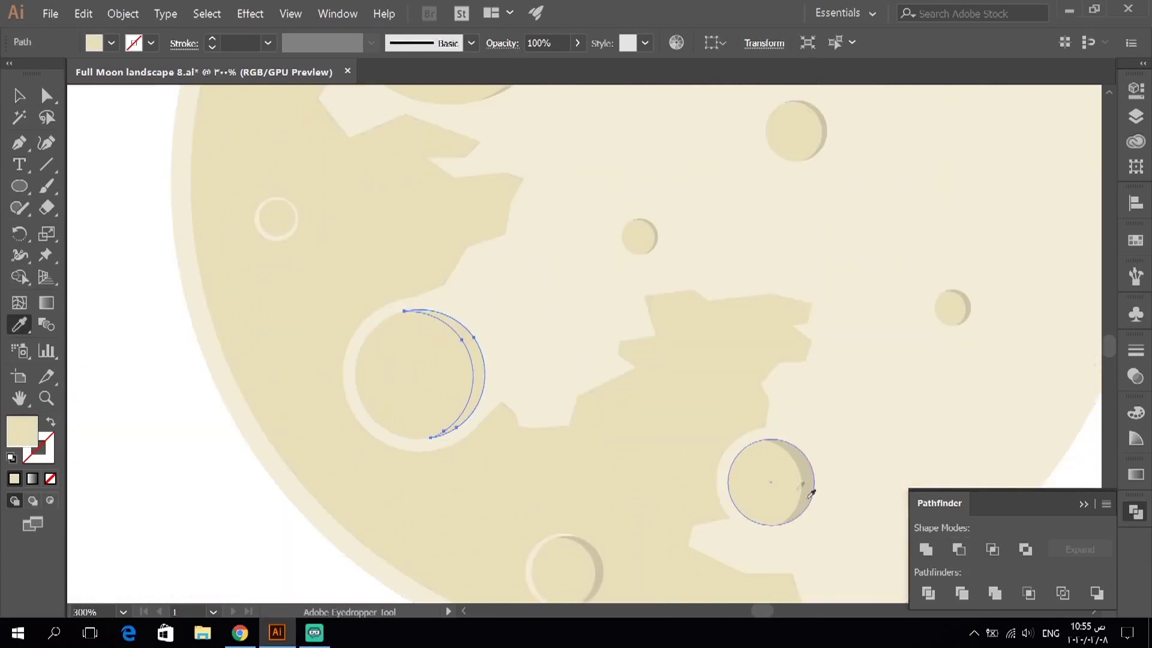
click(173, 397)
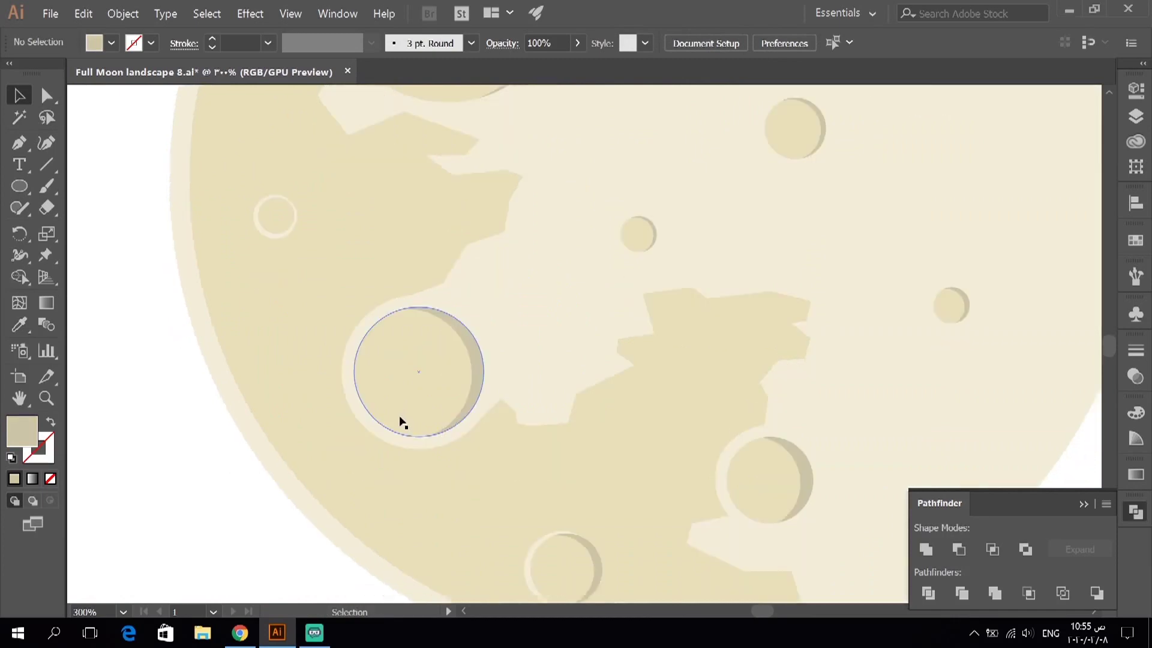
scroll(334, 311, up, 1)
scroll(274, 392, up, 3)
scroll(244, 405, up, 2)
drag(252, 405, 245, 405)
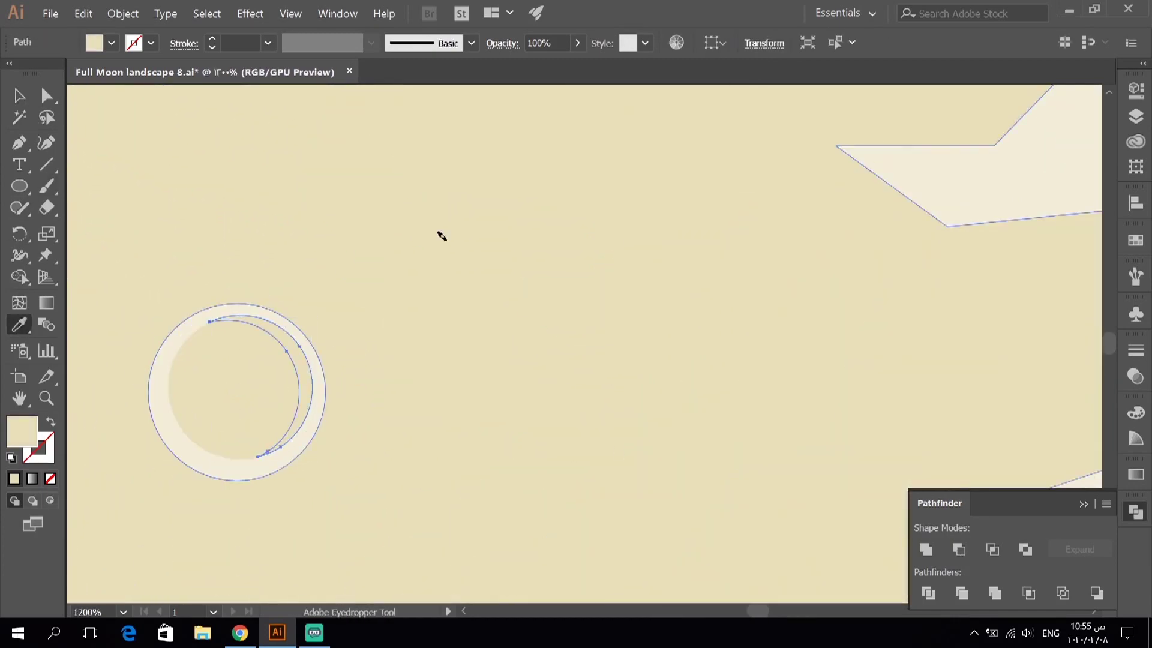
scroll(441, 235, down, 3)
Select a crater's crescent shadow together with its inner circle, then deselect.
key(v)
scroll(404, 334, up, 3)
click(404, 334)
shift+click(420, 412)
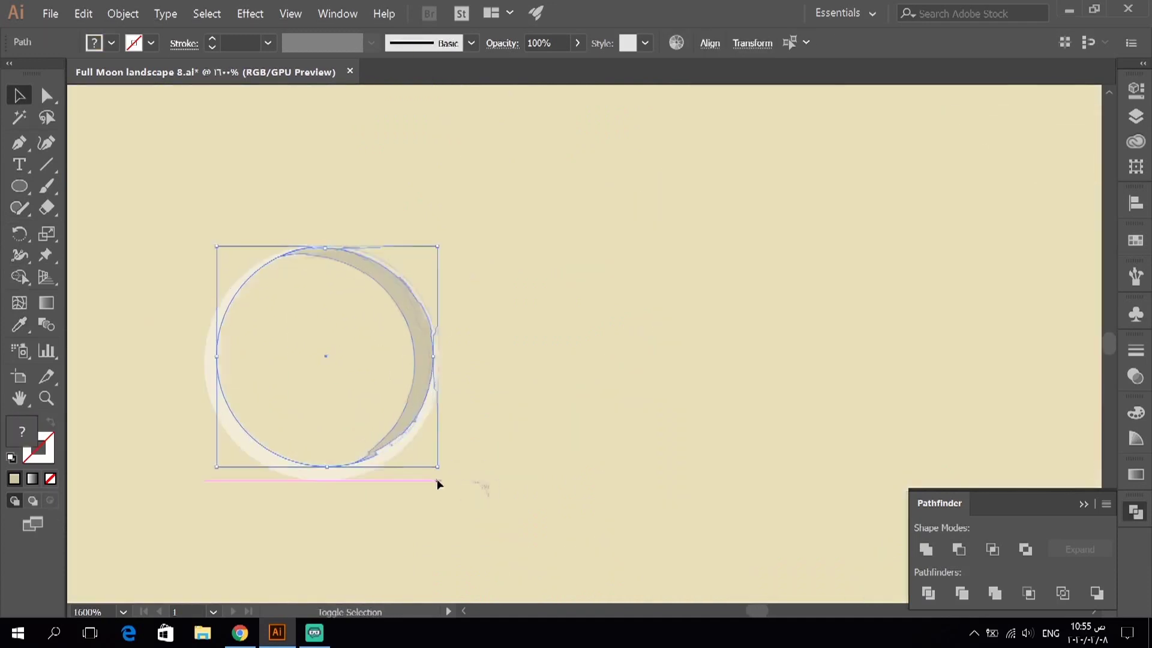
scroll(275, 242, up, 1)
scroll(244, 244, down, 2)
click(360, 326)
scroll(132, 325, down, 4)
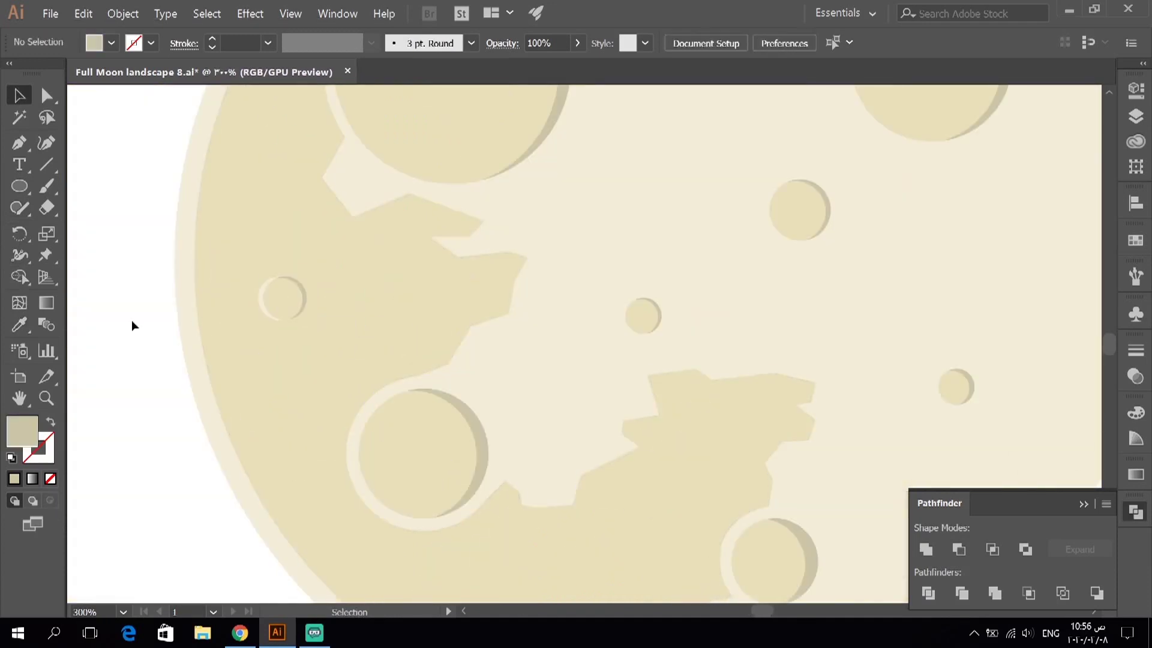
Zoom around the moon's dark patch and try selecting anchors on its curved edge.
scroll(133, 324, down, 3)
scroll(442, 334, up, 2)
scroll(243, 367, up, 5)
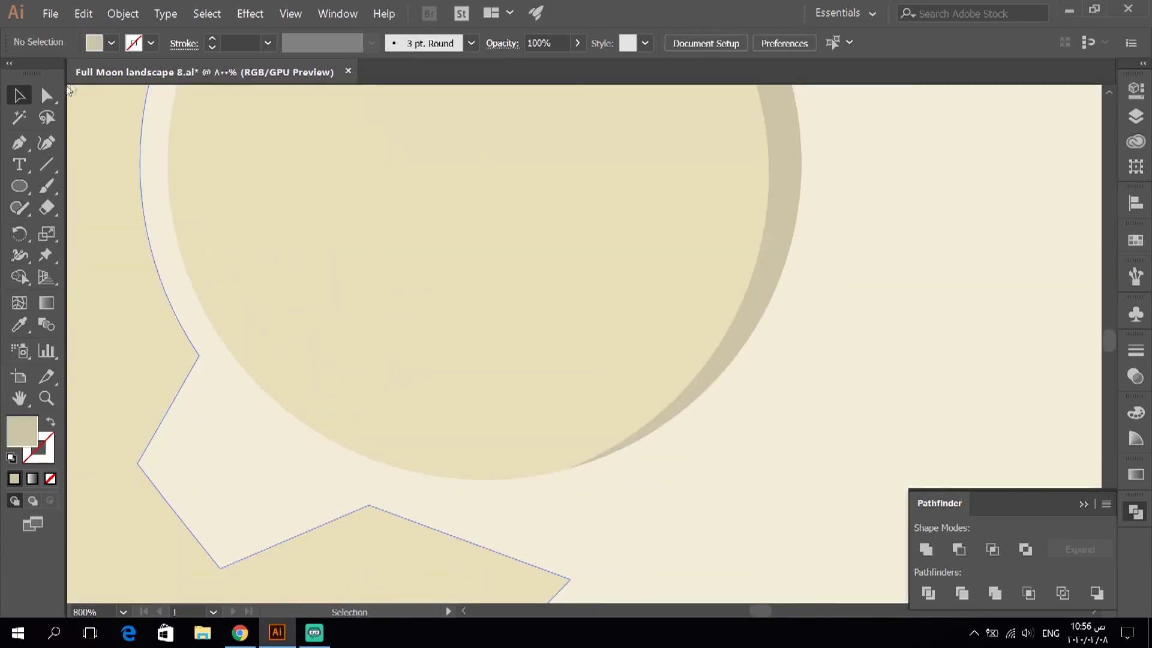
scroll(188, 359, down, 2)
scroll(240, 244, down, 2)
scroll(270, 236, up, 3)
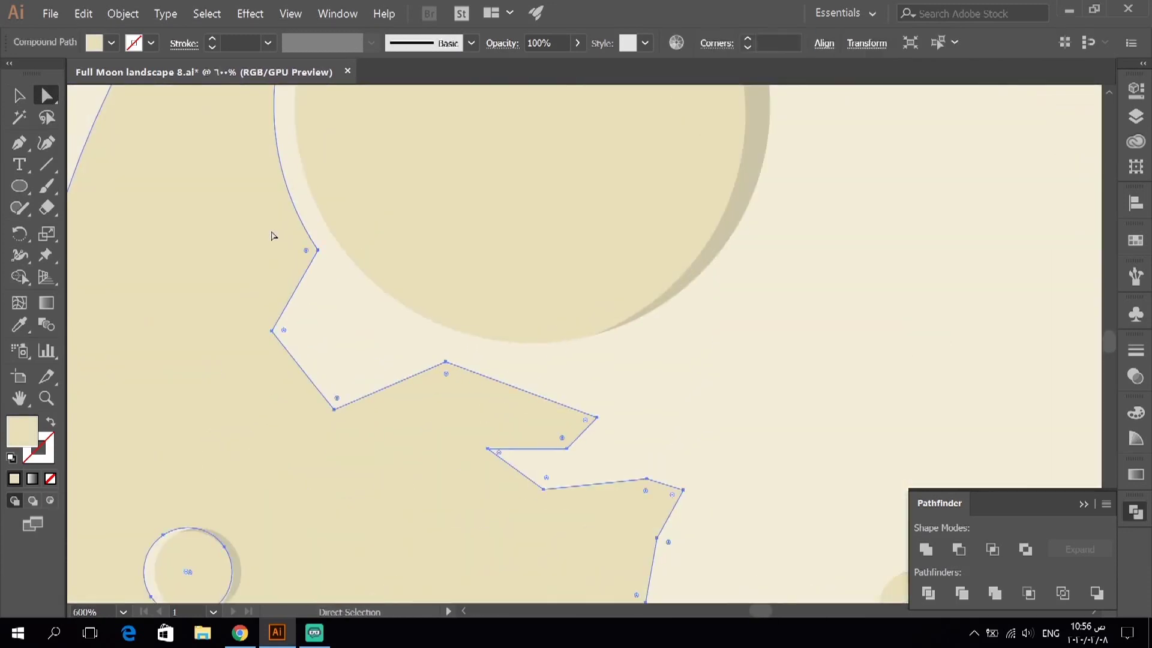
scroll(370, 285, up, 2)
click(360, 317)
scroll(402, 266, up, 2)
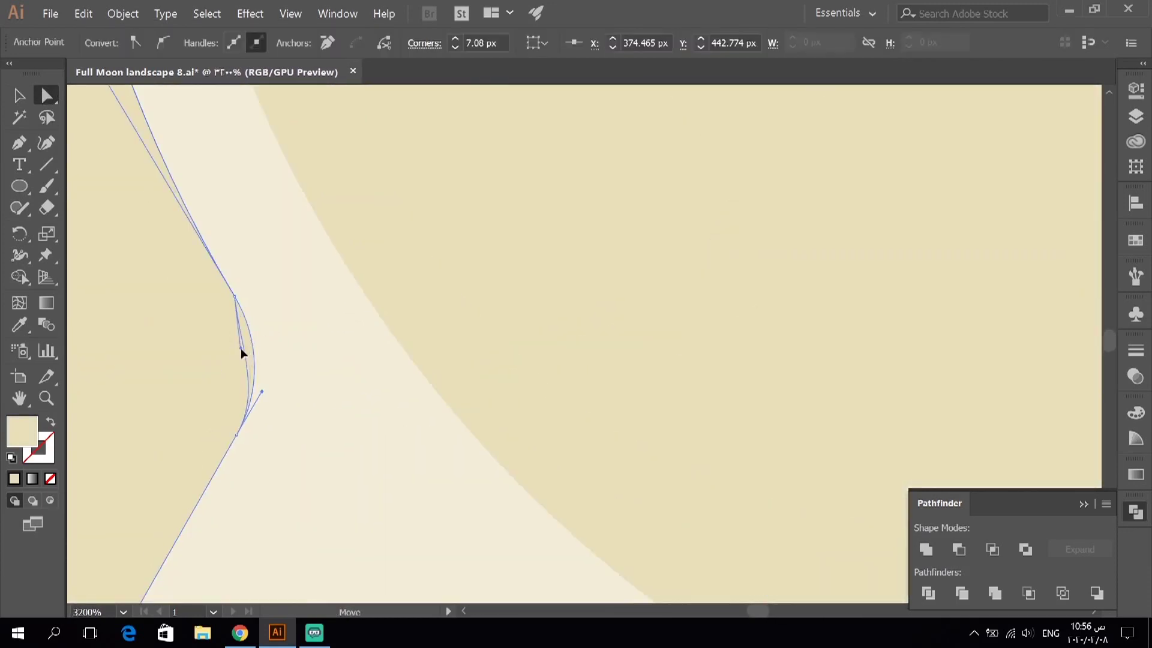
scroll(285, 386, up, 1)
scroll(332, 370, down, 3)
scroll(424, 402, down, 2)
scroll(389, 373, up, 3)
click(390, 303)
scroll(386, 360, down, 3)
scroll(257, 319, down, 2)
click(257, 319)
scroll(257, 319, down, 1)
Isolate the dark patch, select its edge anchors and bend them into a smooth curve.
double_click(462, 336)
scroll(462, 336, up, 4)
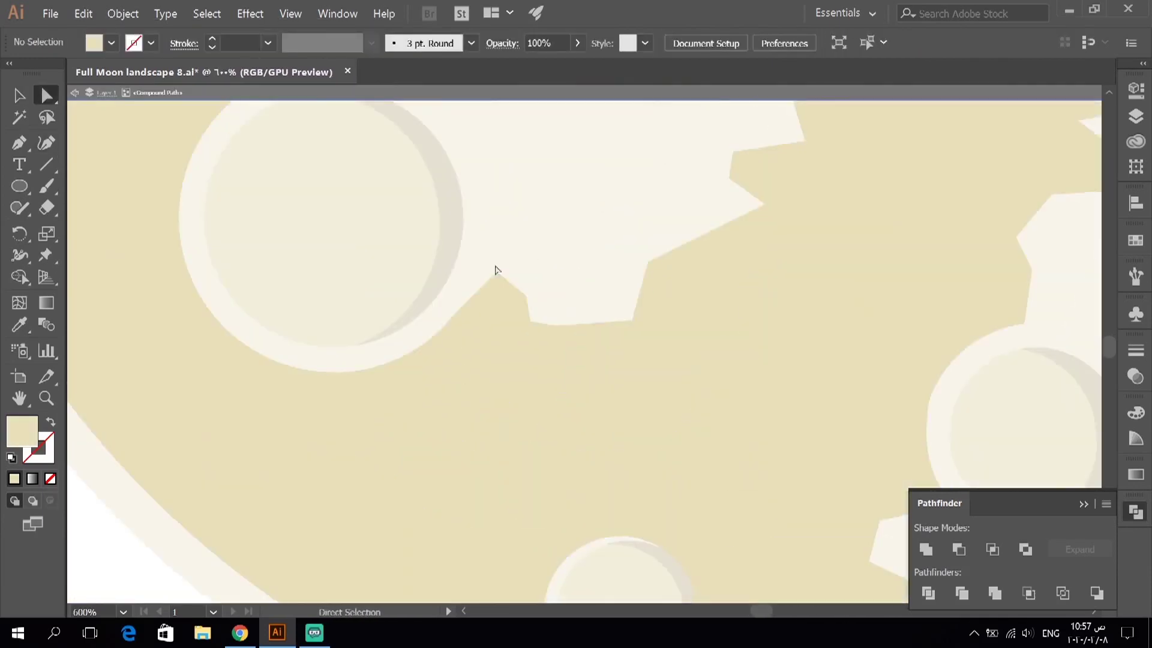
drag(444, 272, 551, 347)
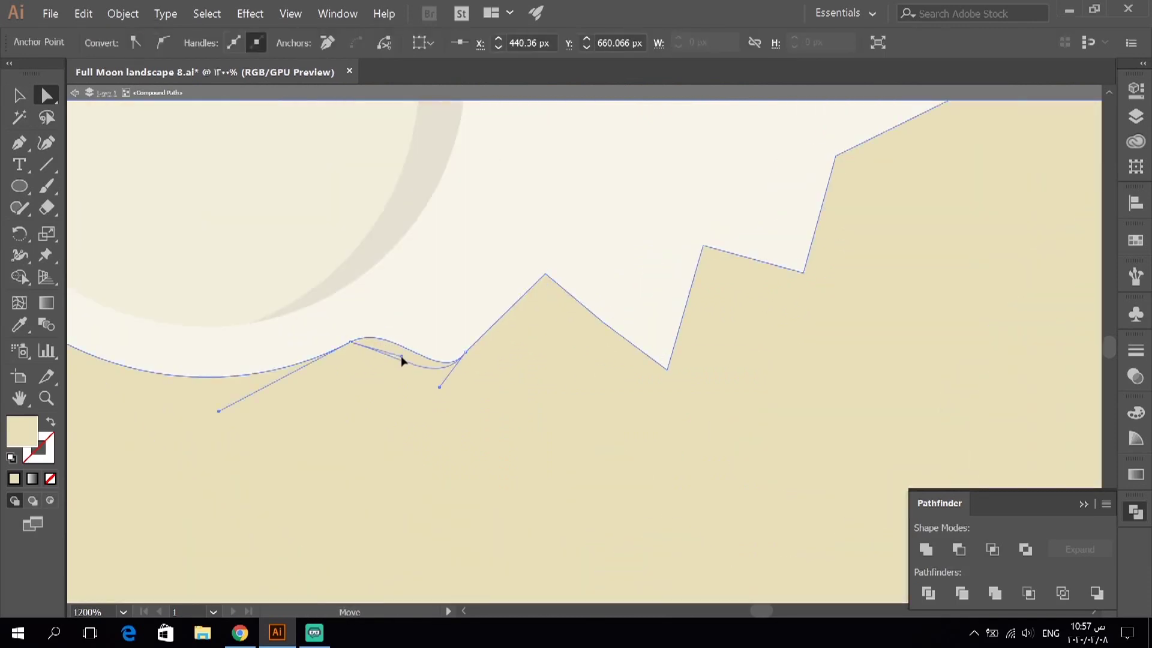
drag(399, 360, 442, 388)
Deselect the edited patch and zoom back out to view the moon.
scroll(378, 334, down, 5)
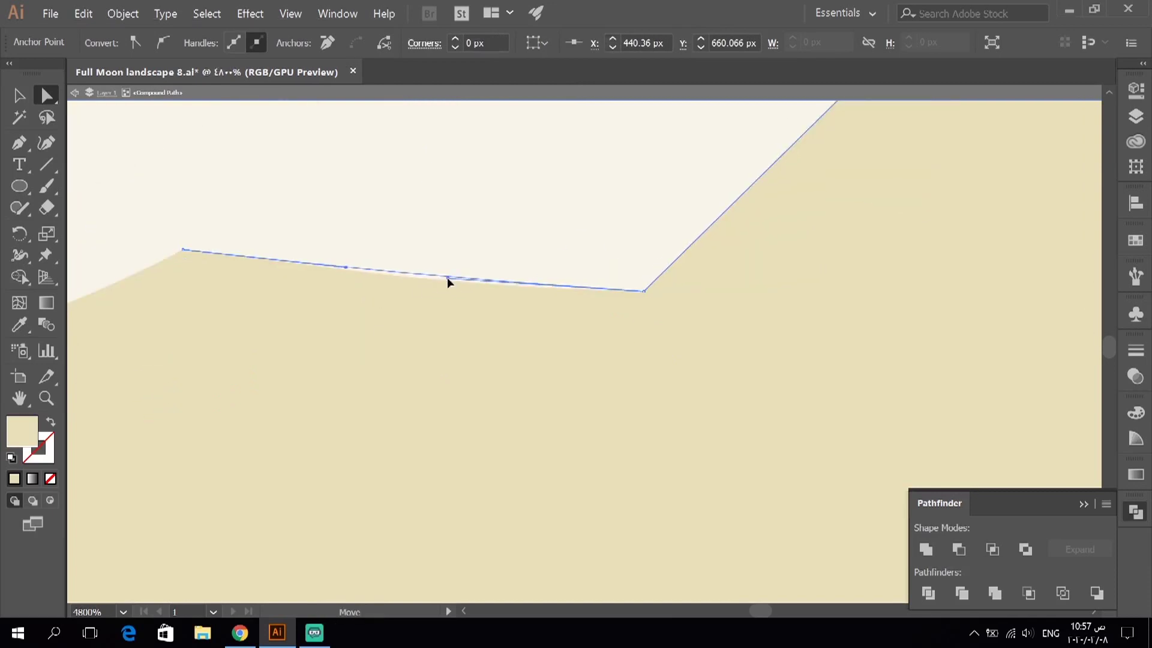
click(422, 277)
scroll(422, 278, down, 5)
scroll(307, 322, down, 1)
scroll(876, 342, down, 1)
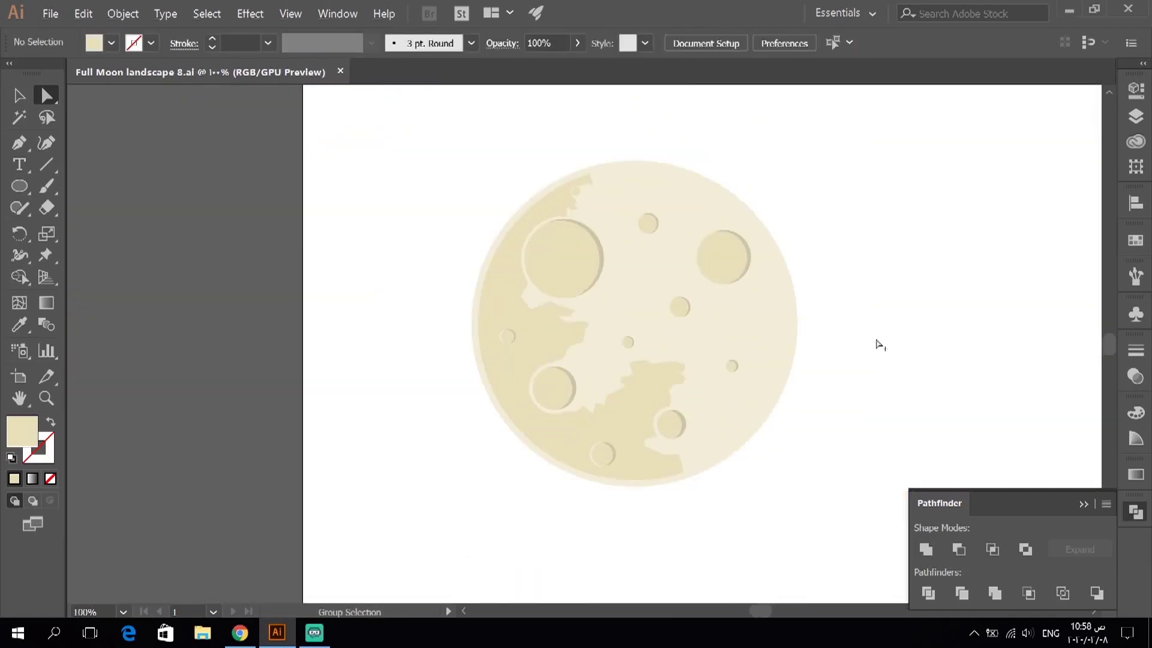
scroll(689, 381, down, 1)
Draw a rectangle covering the whole artboard.
drag(20, 186, 78, 185)
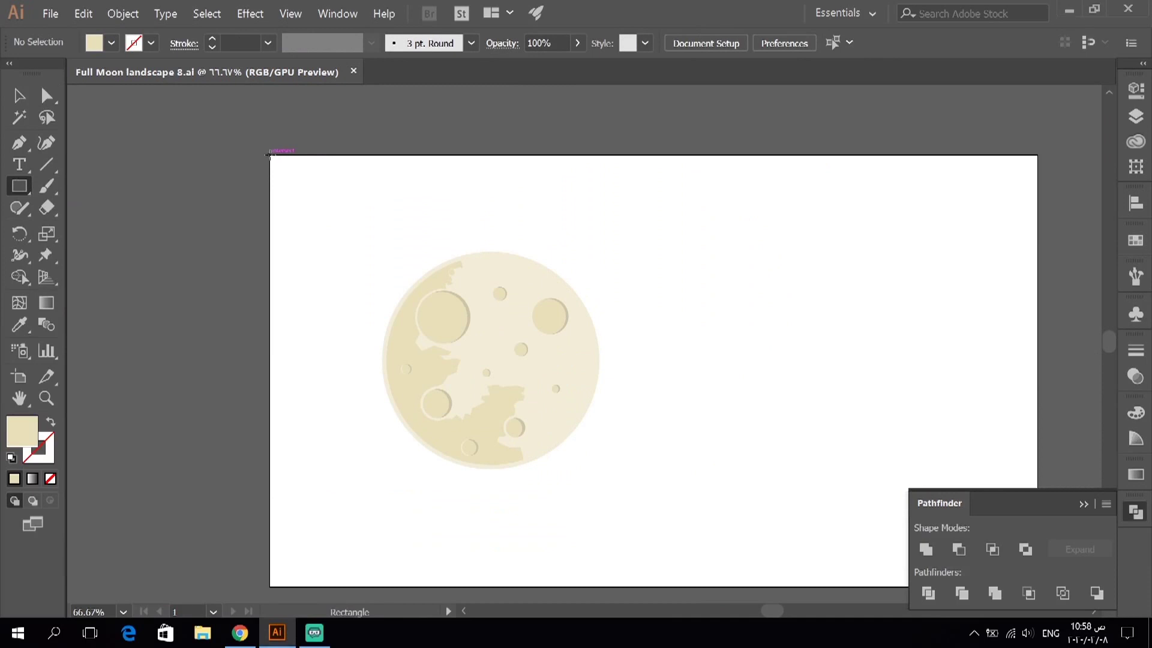
drag(270, 155, 900, 514)
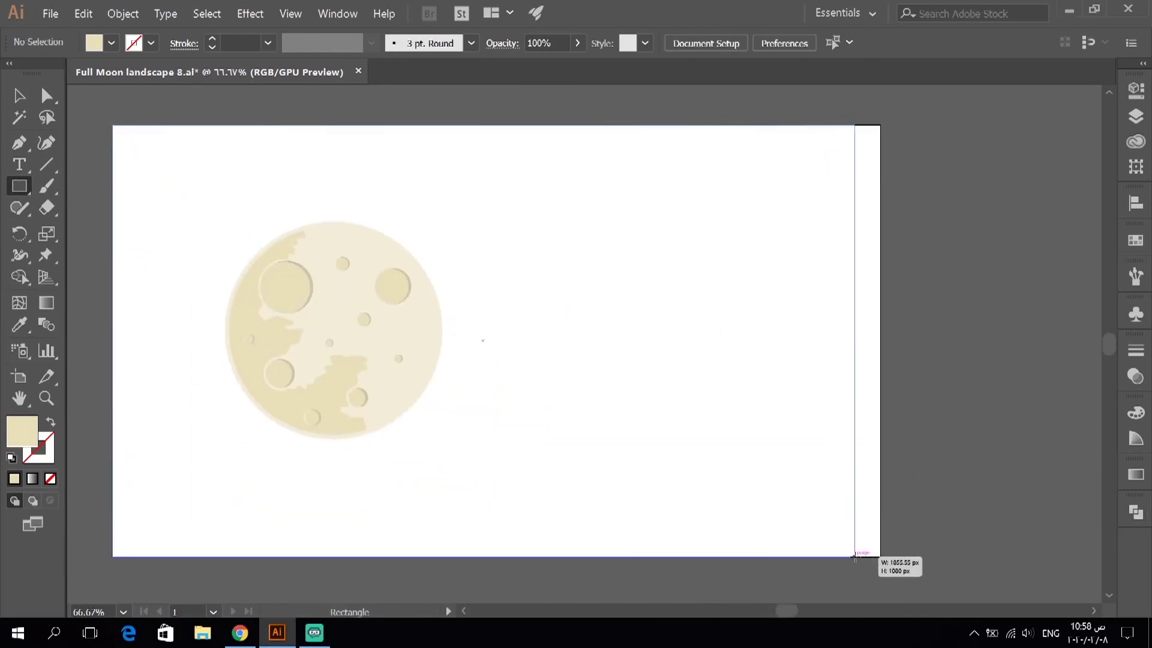
scroll(818, 470, down, 2)
scroll(626, 399, up, 1)
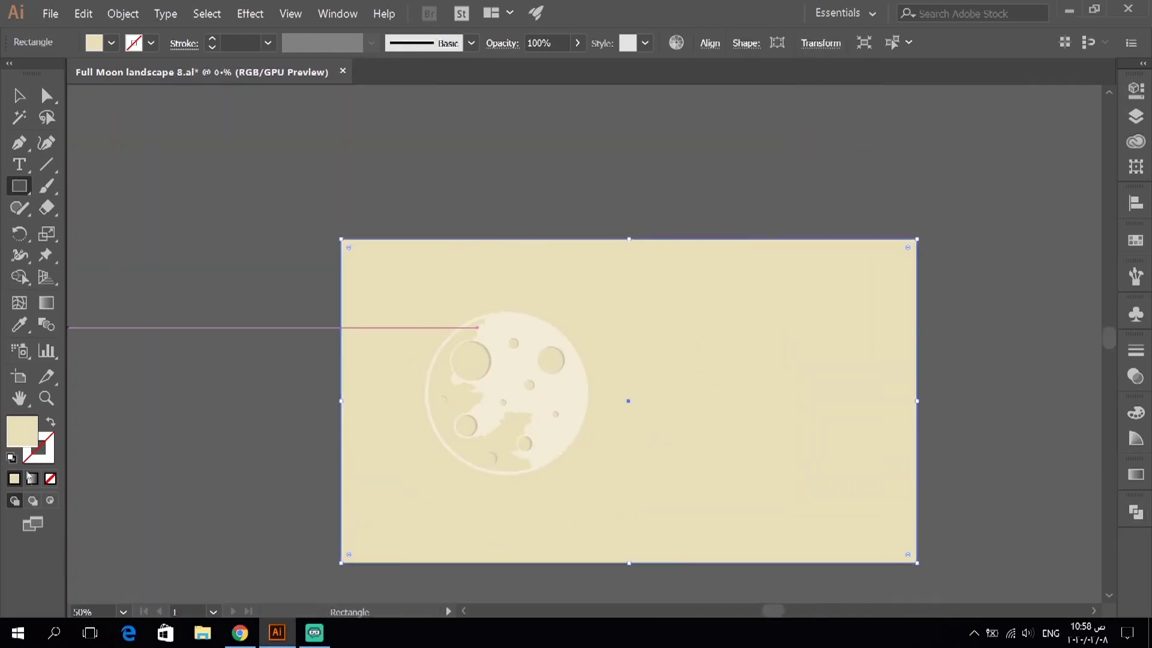
Fill the rectangle with a gradient running from dark navy 181E33 to pink.
click(1136, 475)
click(1064, 524)
double_click(1082, 539)
click(976, 369)
double_click(21, 431)
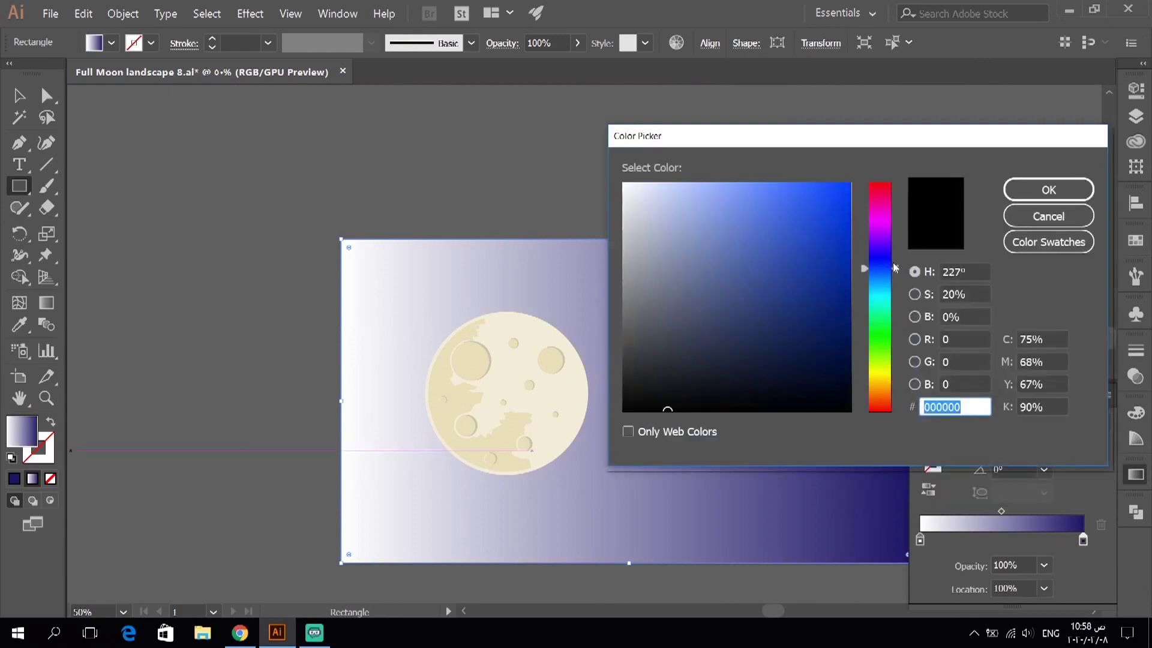
click(1030, 201)
double_click(921, 540)
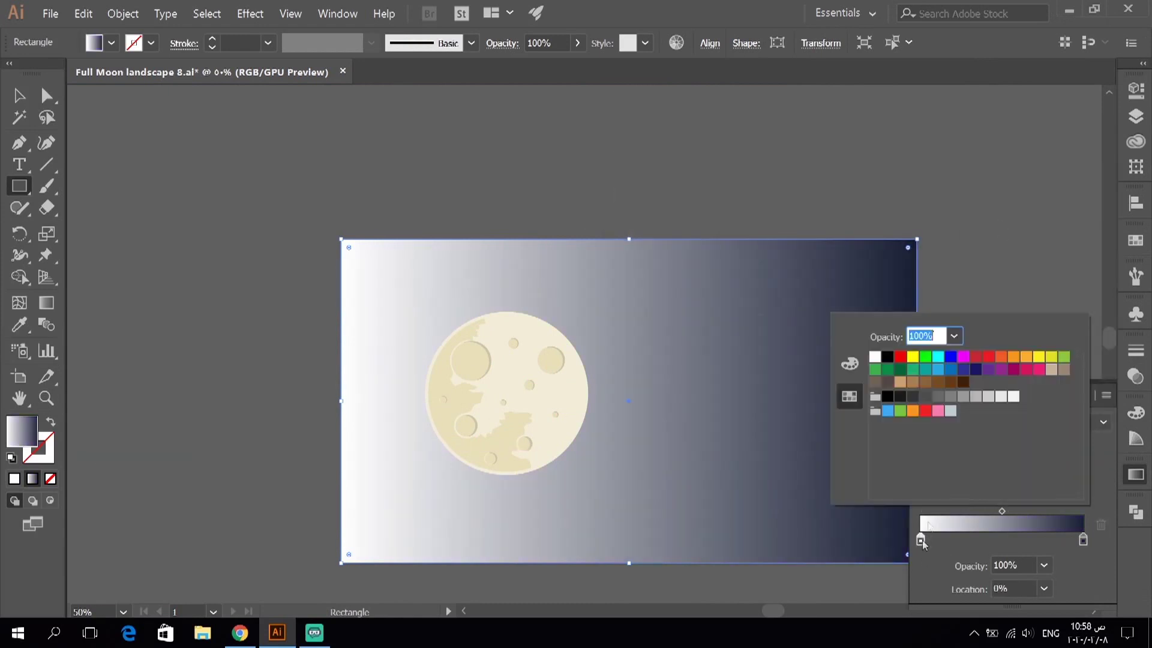
click(1040, 360)
Make the sky gradient vertical, dark navy at the top and pink below.
click(46, 303)
drag(440, 199, 440, 514)
drag(439, 571, 435, 234)
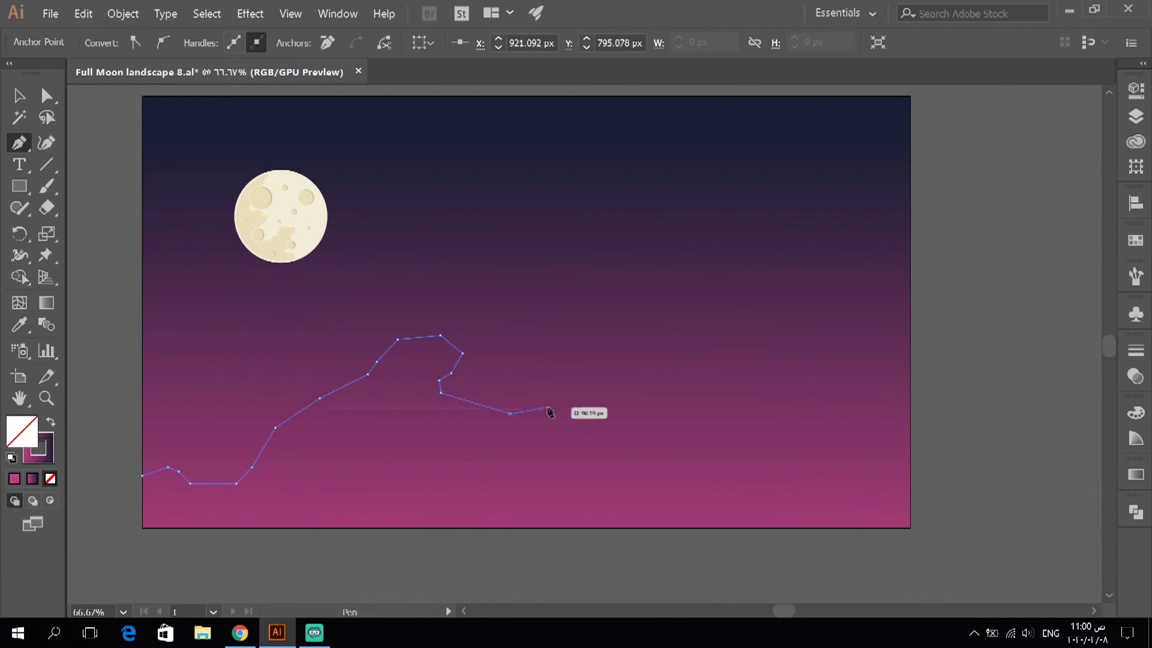
Close the foreground mountain shape and begin a second ridge from the left edge.
click(142, 528)
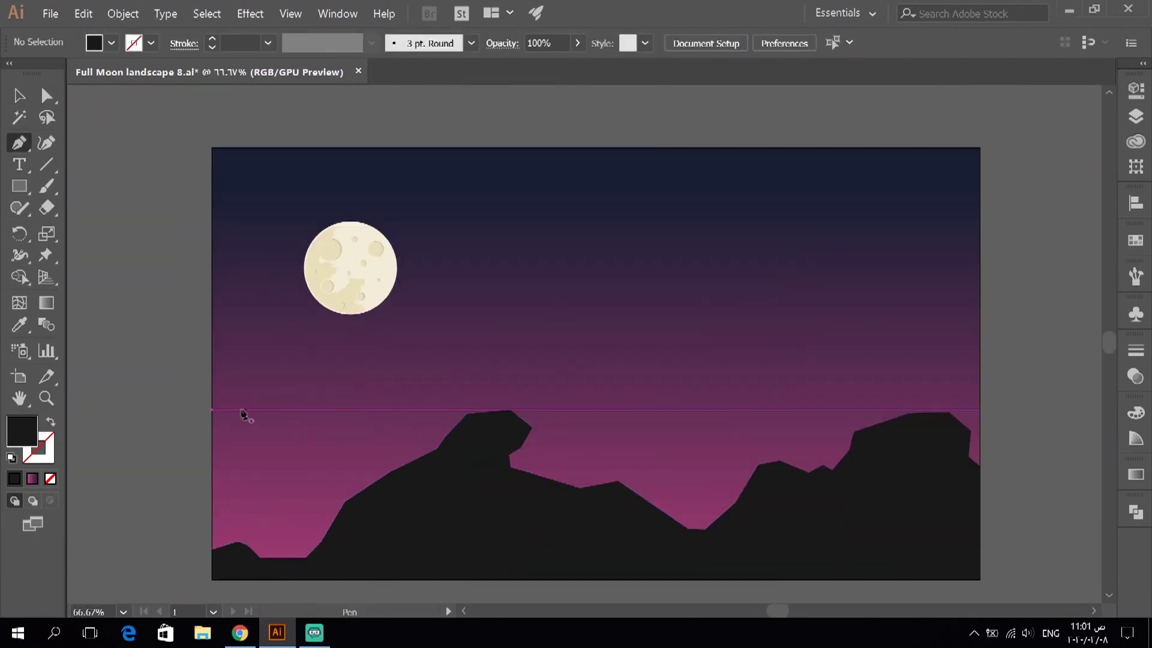
click(212, 409)
click(255, 379)
click(307, 364)
click(351, 410)
click(429, 453)
click(516, 522)
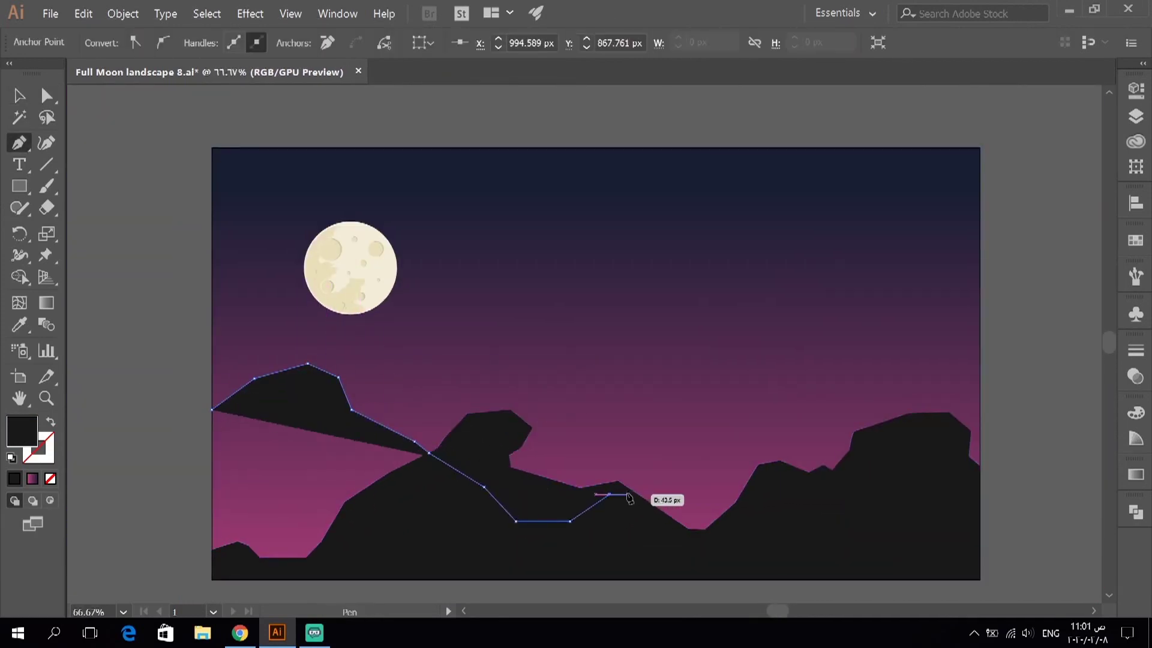
Finish the second ridge over the right-side peaks, close it, and deselect.
click(705, 383)
click(822, 324)
click(894, 430)
click(980, 478)
click(980, 579)
click(212, 410)
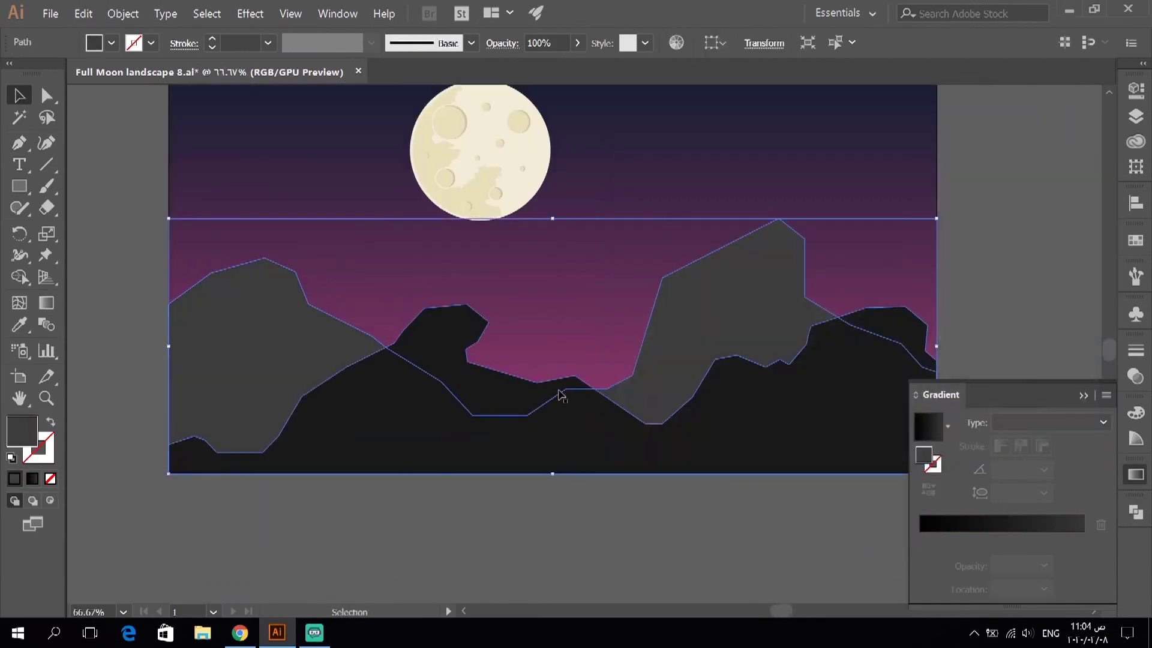
click(135, 371)
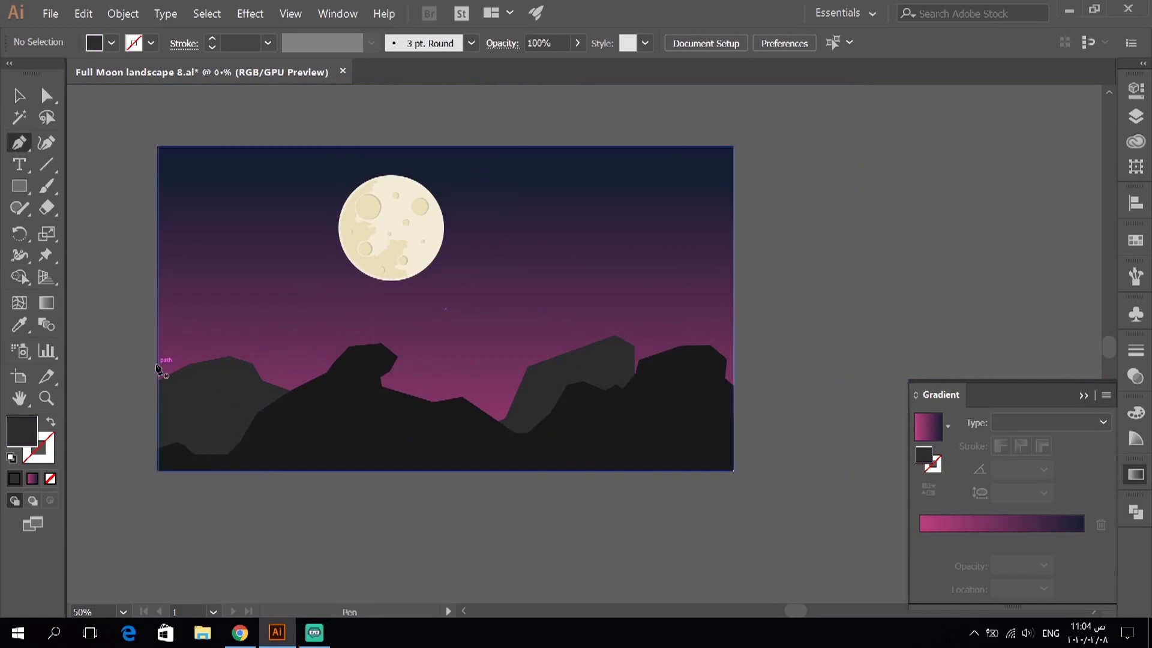
Pen-trace a distant mountain range across the scene from the left edge.
click(159, 369)
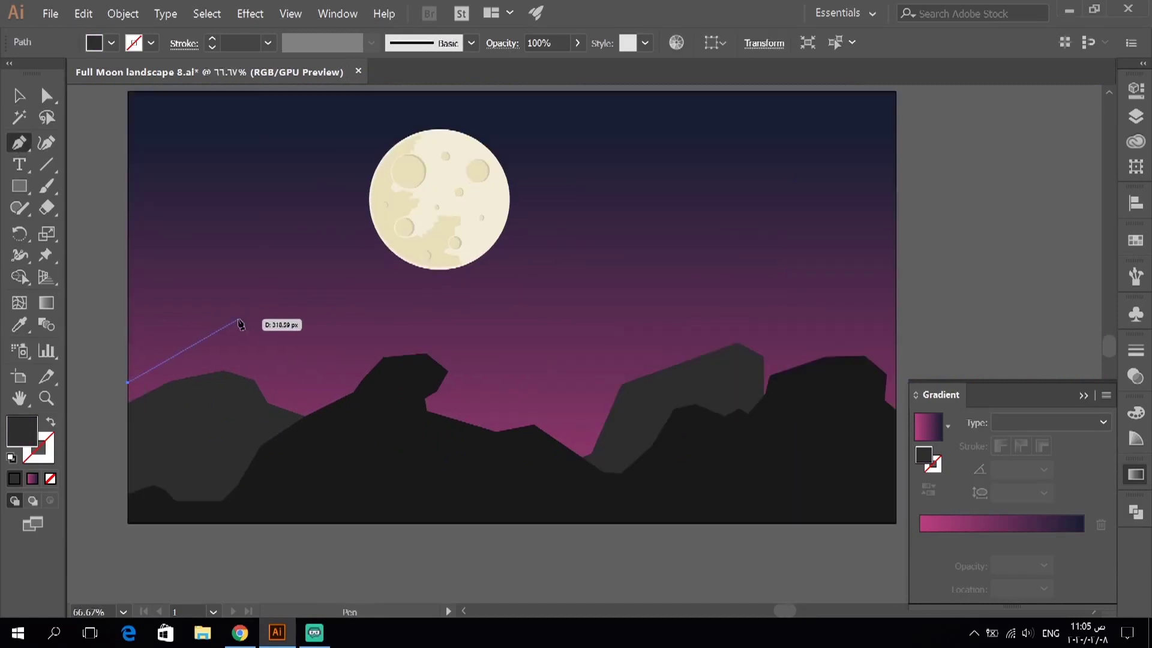
click(237, 321)
click(258, 331)
click(535, 382)
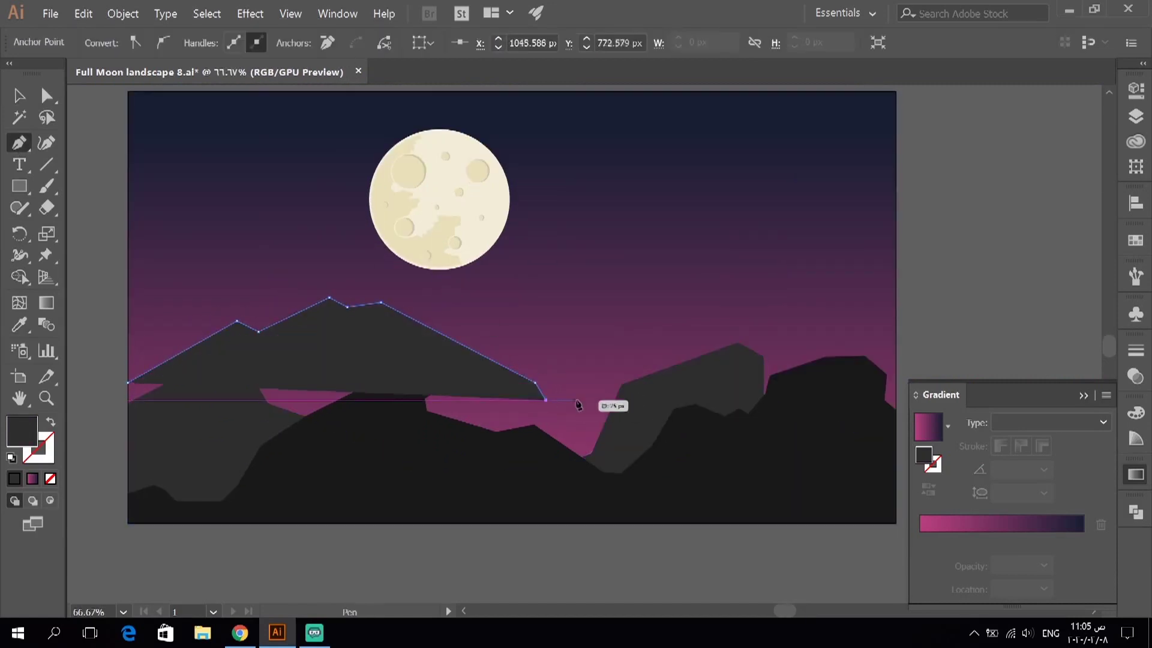
click(597, 394)
click(684, 443)
click(895, 475)
click(895, 522)
click(128, 382)
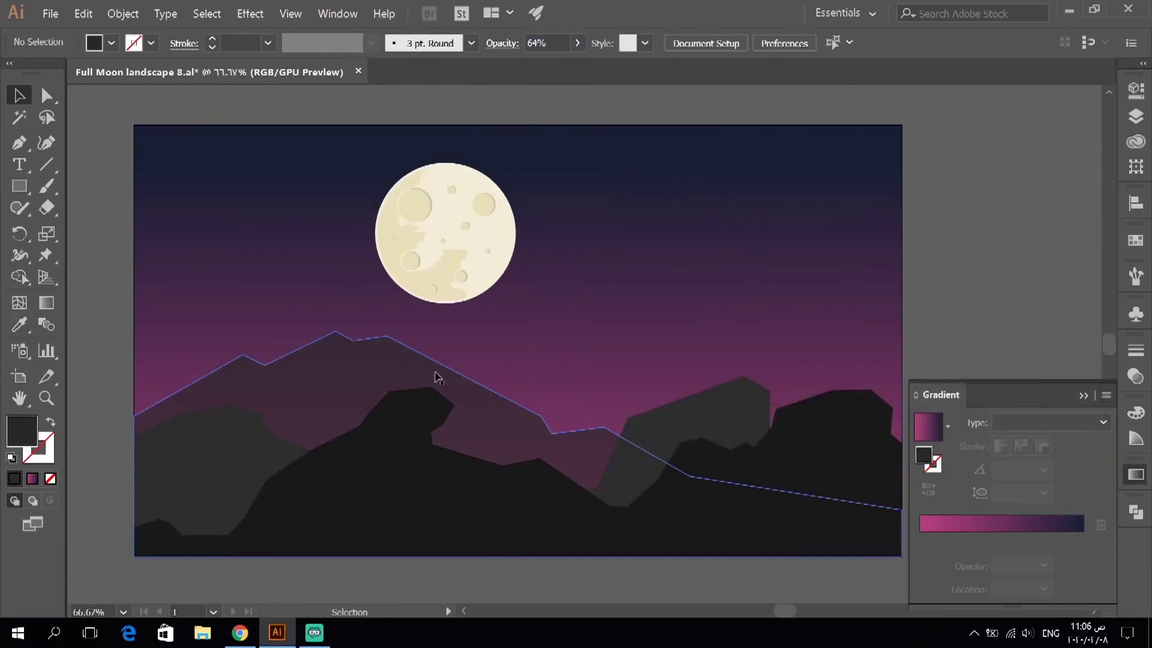
Pen-trace a right-hand mountain ridge peaking near the right edge.
click(578, 379)
click(617, 363)
click(665, 331)
click(732, 322)
click(753, 334)
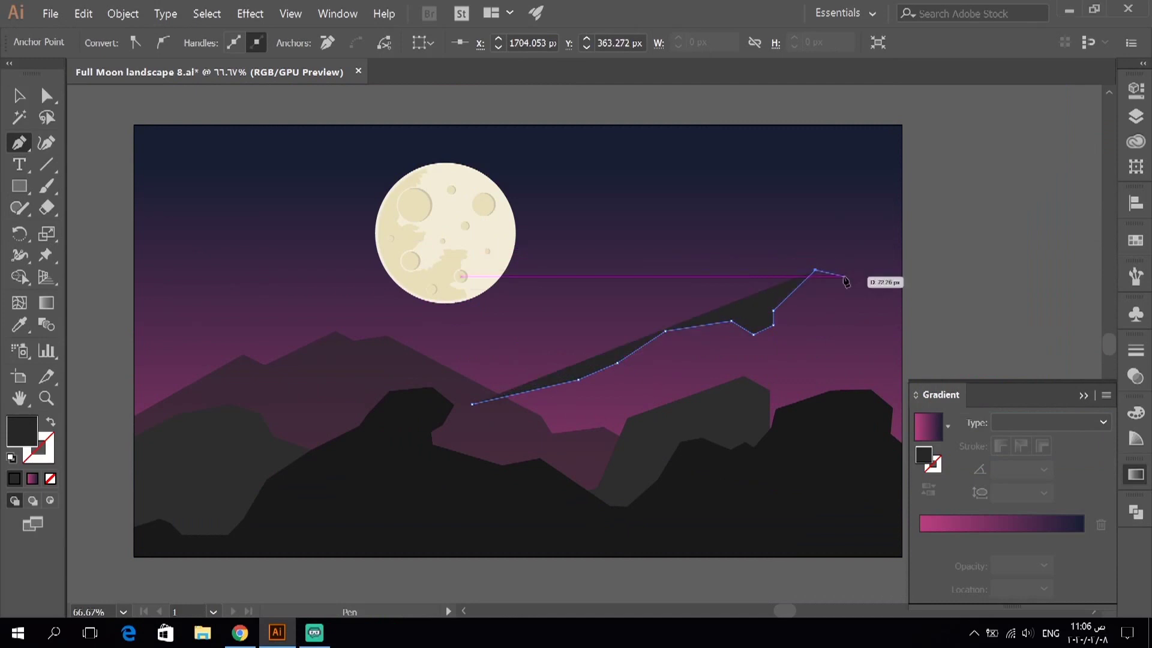
click(902, 294)
click(901, 508)
click(437, 509)
click(472, 403)
Make the new ridge semi-transparent and draw a large circle behind the moon.
key(v)
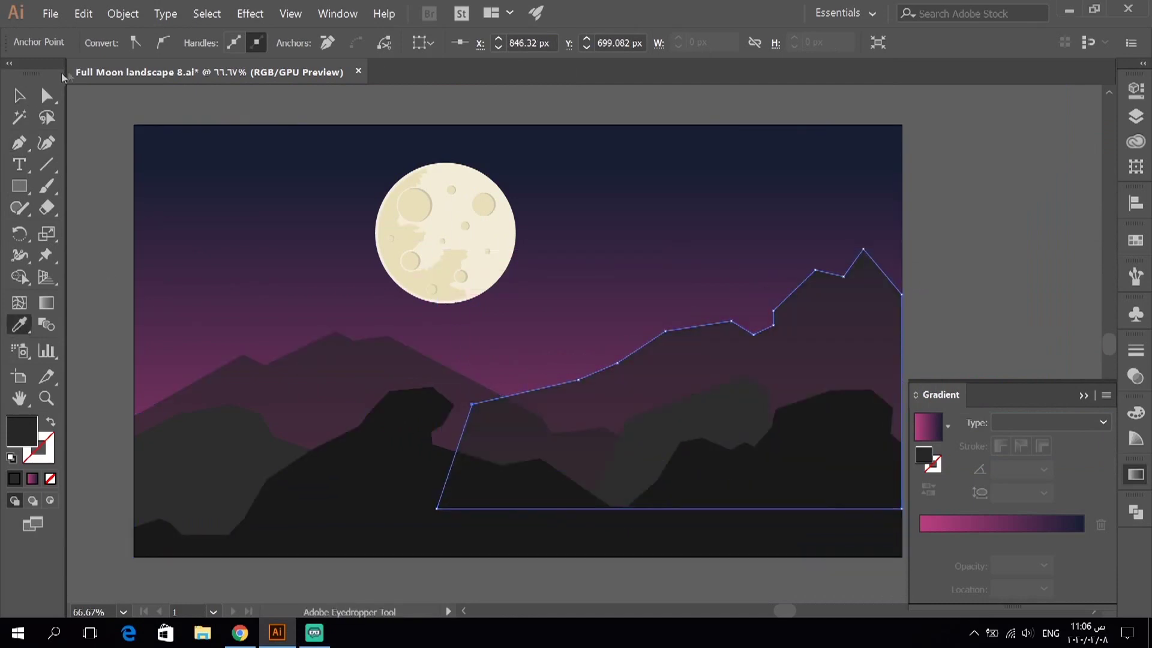
drag(577, 65, 549, 66)
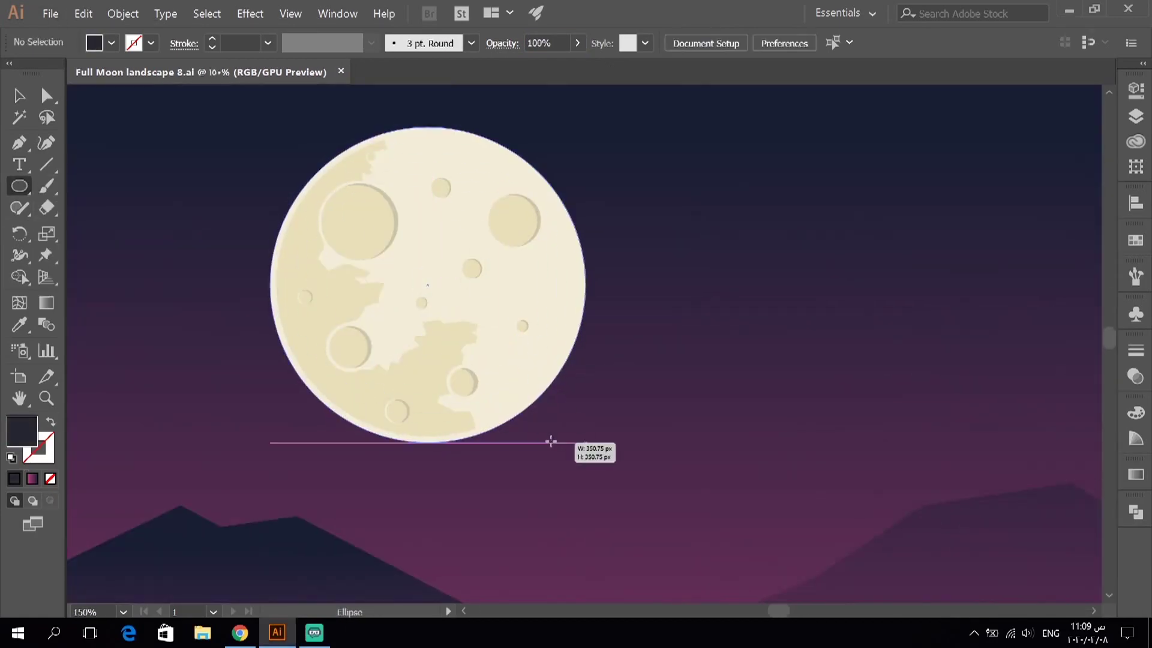
mouse_move(550, 443)
mouse_down()
mouse_move(622, 480)
mouse_move(664, 520)
mouse_up()
key(ctrl+[)
Give the circle 46% opacity and a pale-yellow radial gradient fill.
click(577, 44)
drag(576, 64, 540, 68)
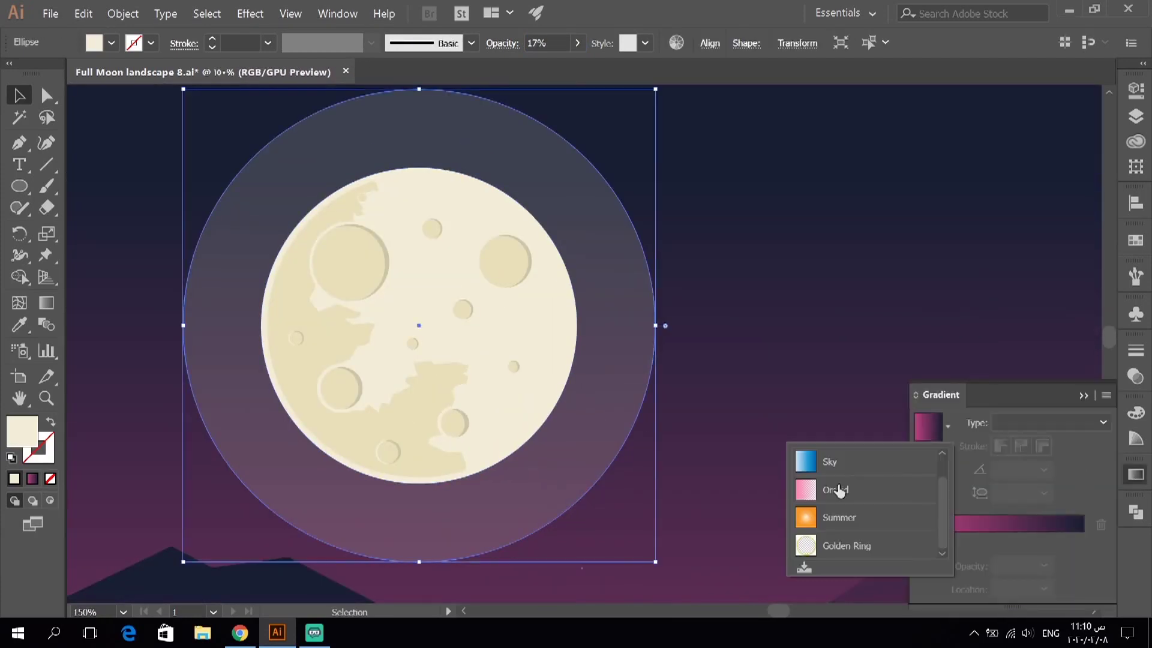
click(836, 488)
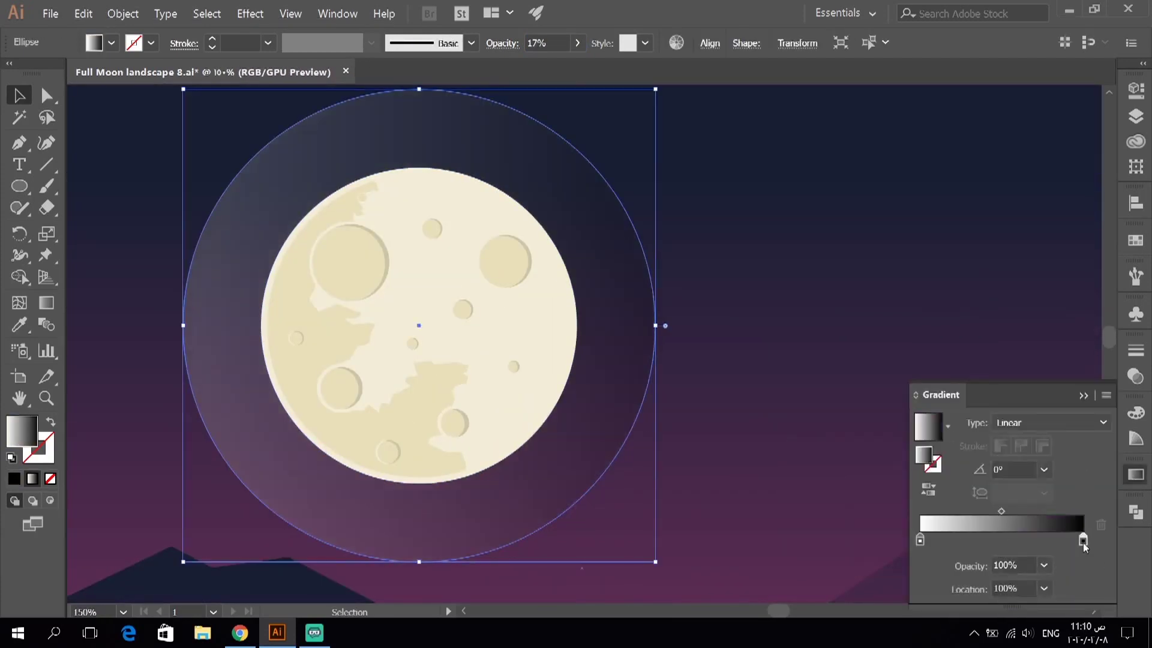
double_click(1083, 540)
click(1047, 188)
click(1050, 422)
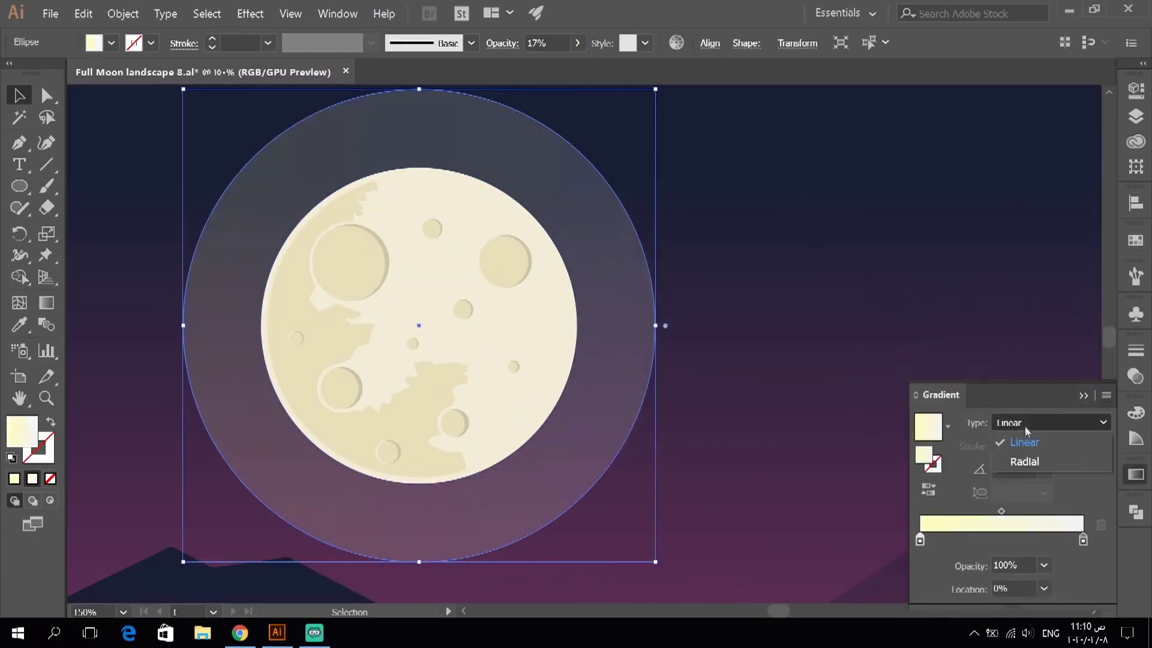
click(1014, 458)
Tighten the glow gradient's stop and midpoint inward and lower its opacity.
click(52, 302)
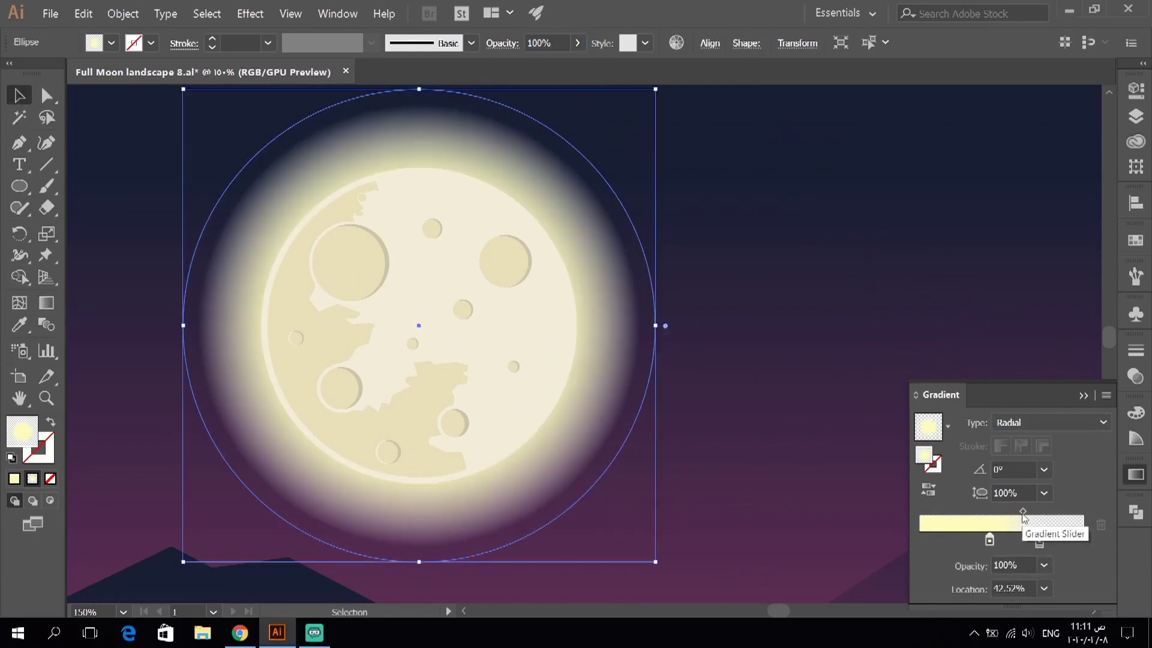
drag(989, 540, 983, 540)
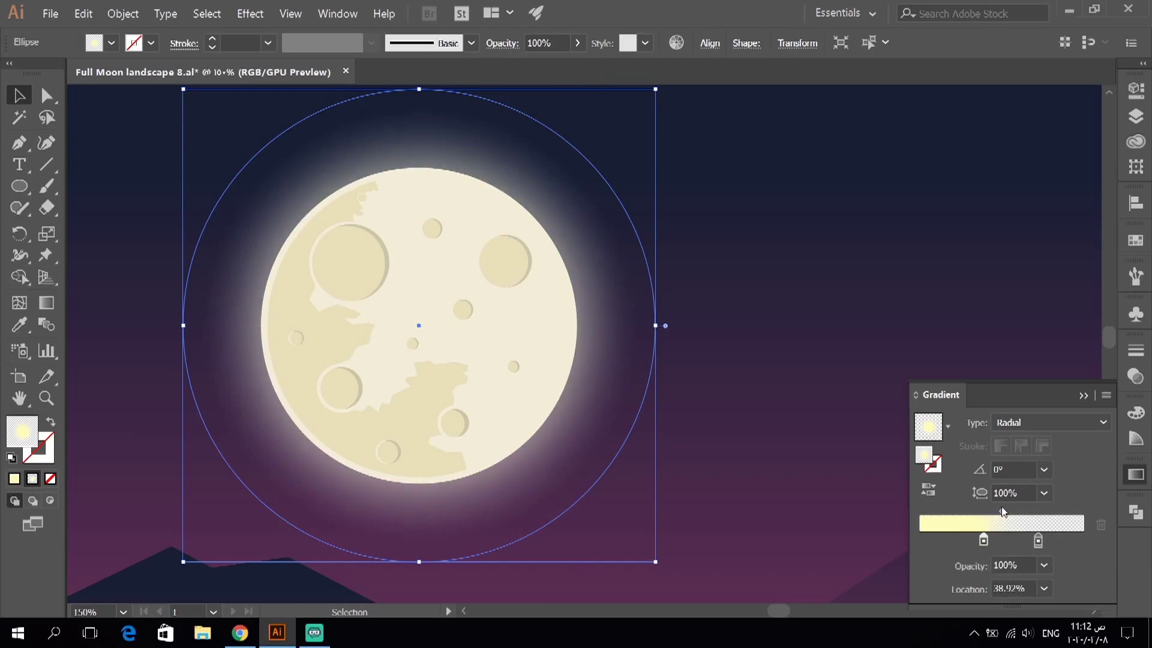
click(1000, 511)
scroll(296, 322, down, 3)
scroll(488, 385, up, 1)
scroll(488, 390, up, 1)
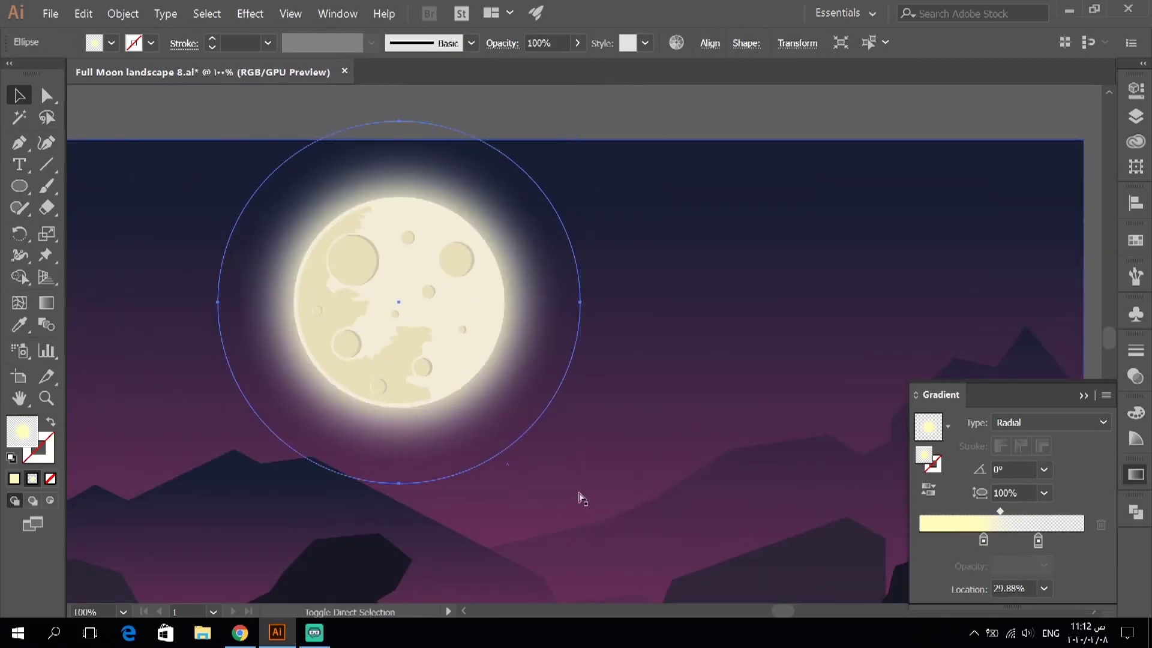
drag(563, 68, 549, 66)
click(643, 108)
Reselect the glow ellipse and set its opacity to about 51%.
scroll(643, 108, down, 2)
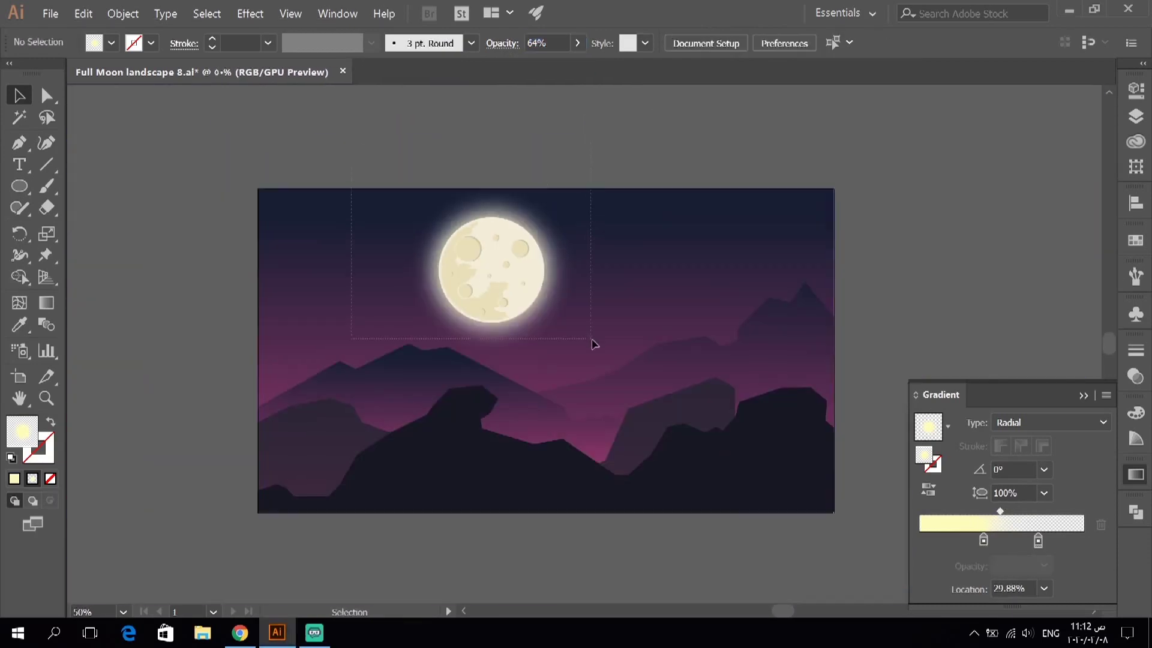
scroll(478, 190, up, 2)
click(720, 283)
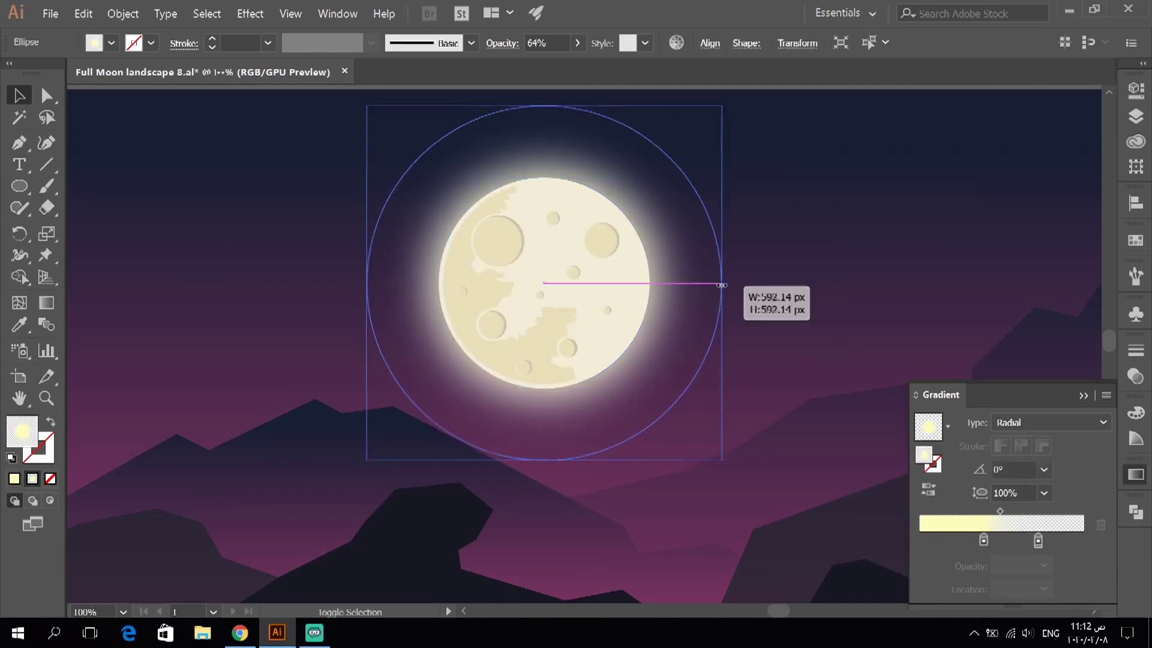
scroll(354, 109, down, 3)
scroll(354, 110, up, 3)
click(577, 43)
drag(530, 67, 540, 67)
scroll(183, 201, down, 3)
click(183, 201)
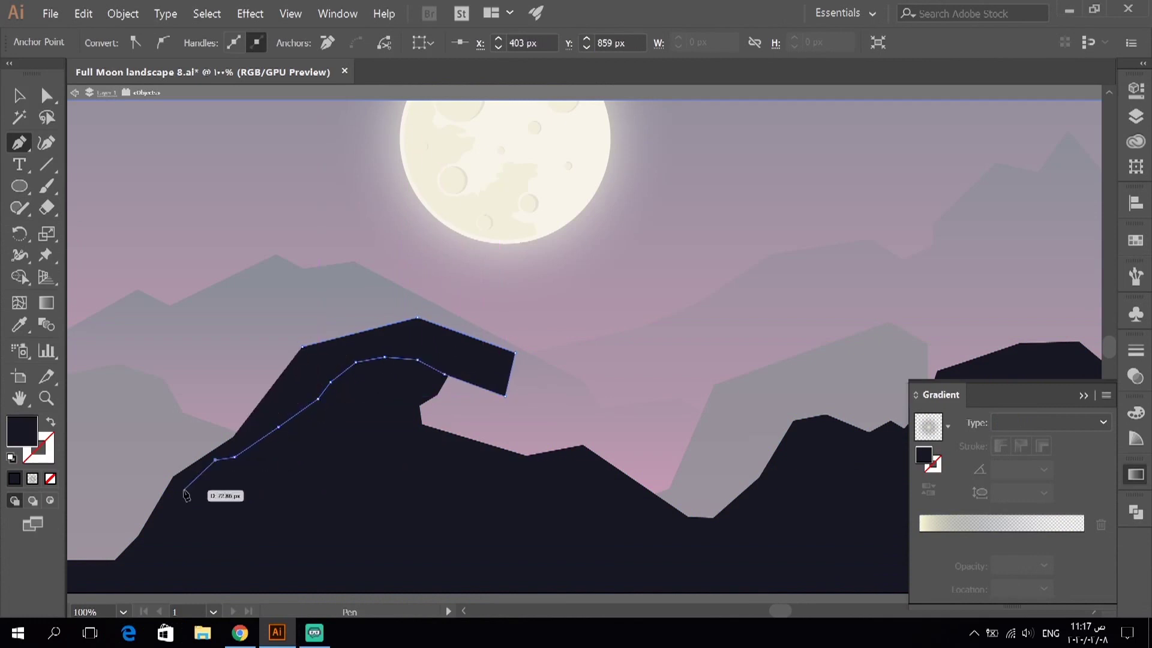
Trace the left rock's crest and intersect it with the rock using Pathfinder.
click(177, 488)
click(156, 502)
click(113, 485)
click(1135, 511)
click(993, 548)
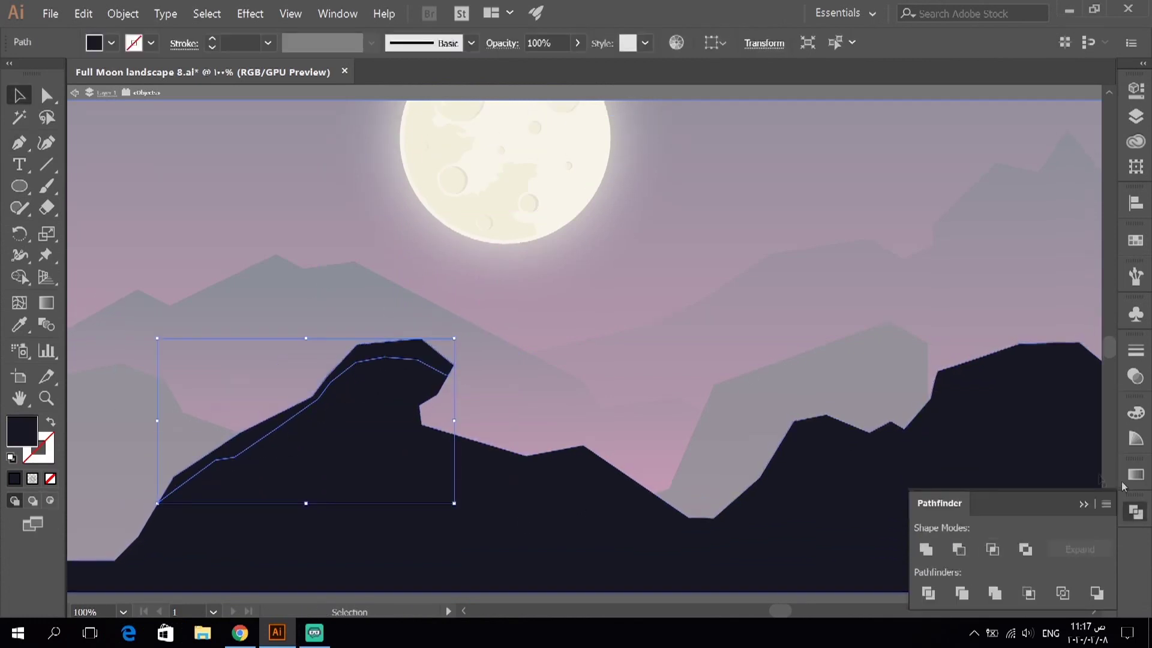
Fill the crest piece with pale cream F9F6D4, Gaussian-blur it, and set 10% opacity.
click(32, 478)
drag(355, 517, 388, 547)
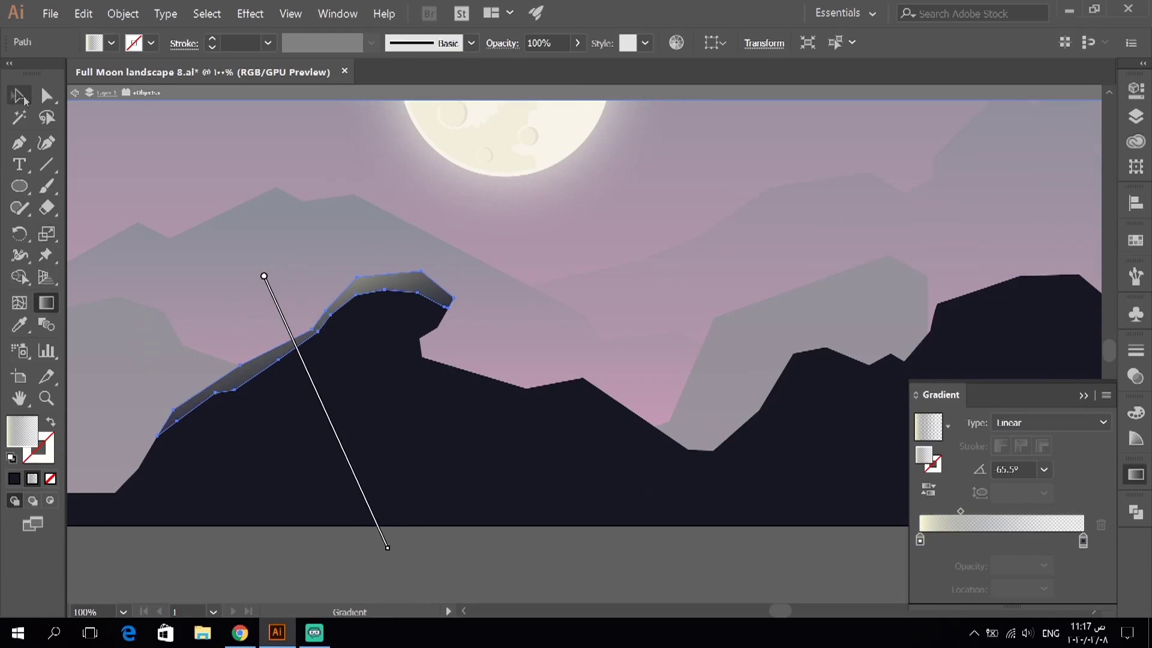
double_click(26, 436)
click(1047, 188)
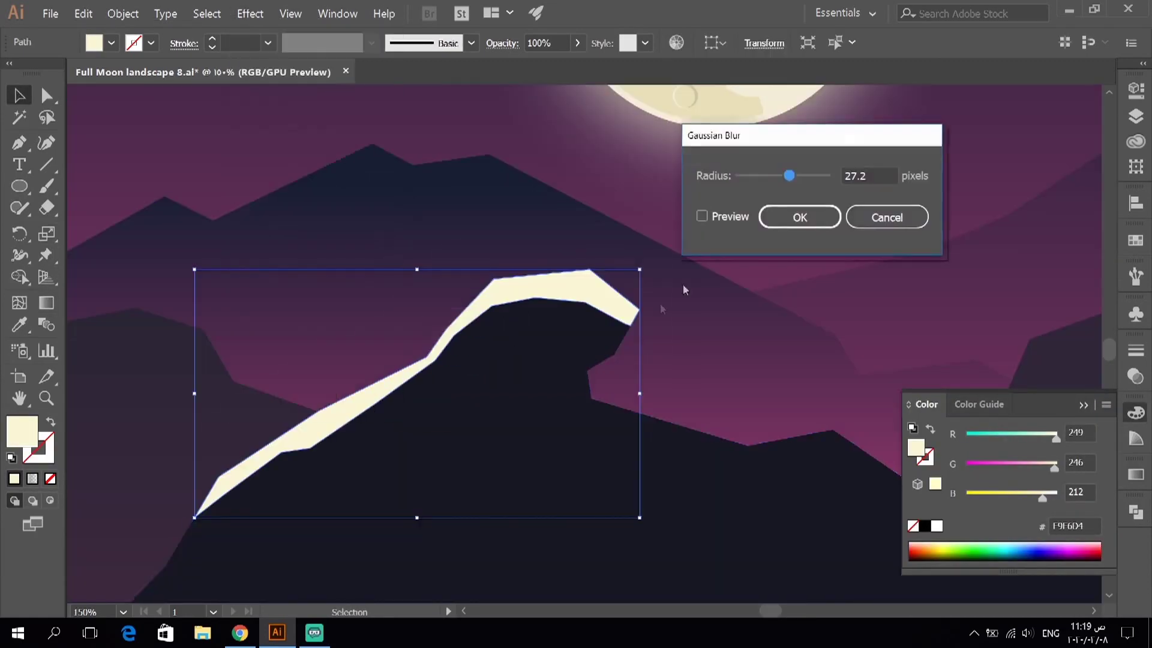
drag(750, 177, 771, 179)
key(Return)
click(577, 44)
drag(576, 65, 518, 70)
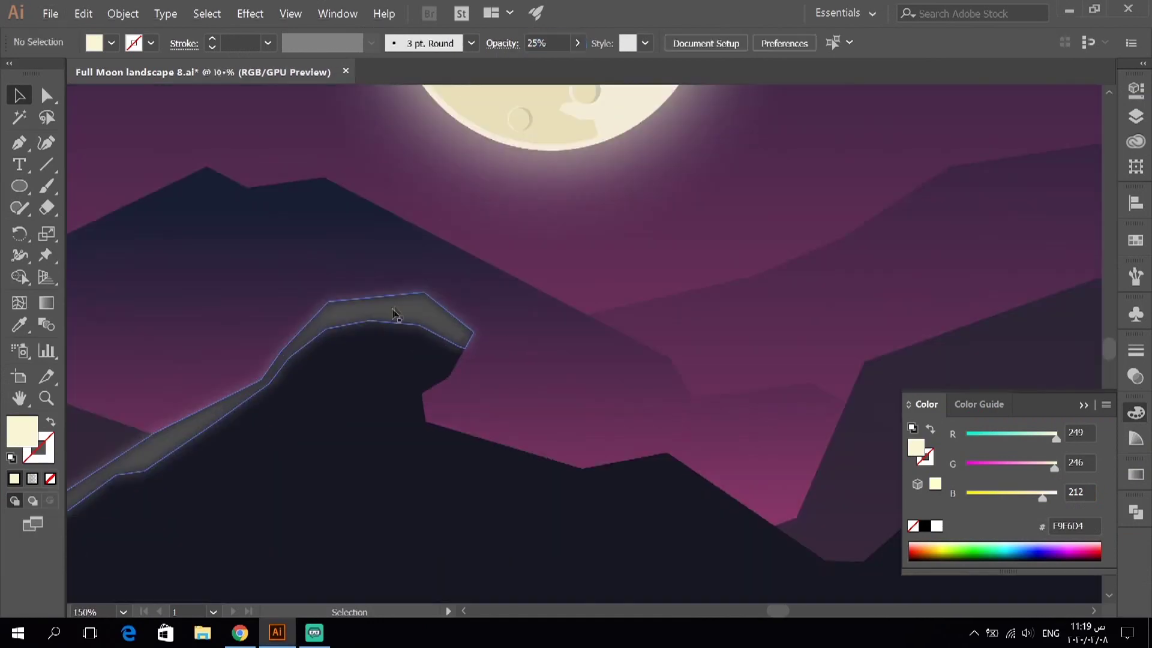
Select the dark mountain and start pen-tracing its next ridge highlight.
key(ctrl+0)
key(ctrl+1)
click(476, 393)
key(ctrl+shift+a)
click(498, 291)
click(523, 303)
click(565, 324)
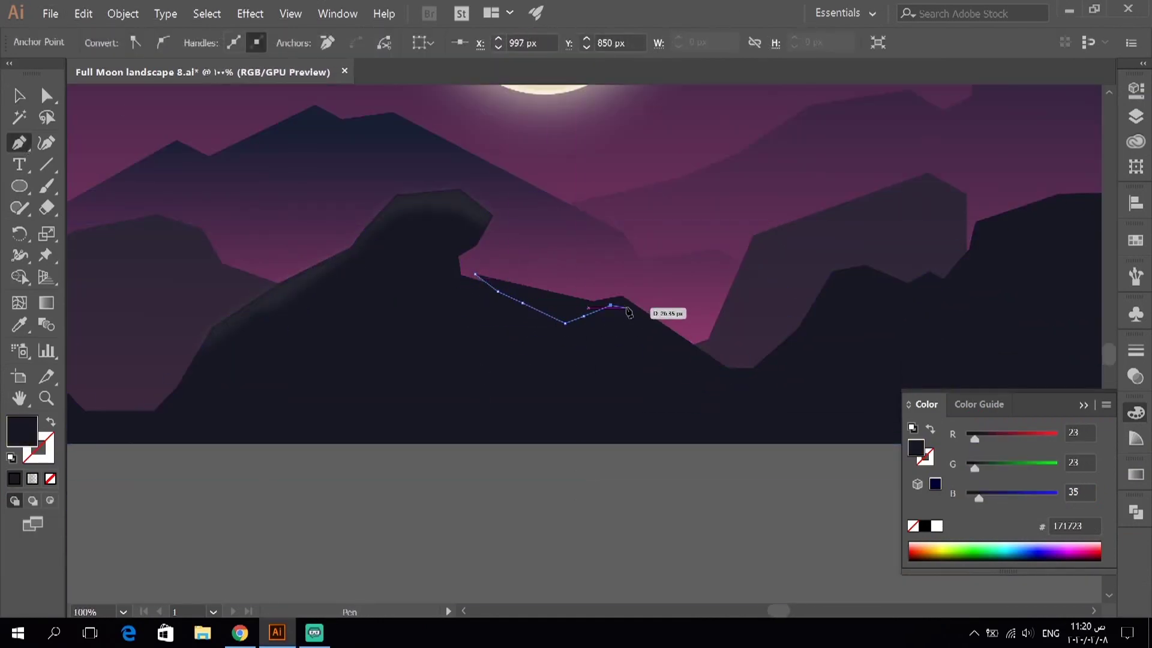
Finish the first ridge highlight outline and close the shape.
click(676, 302)
click(589, 268)
click(474, 274)
drag(829, 300, 634, 351)
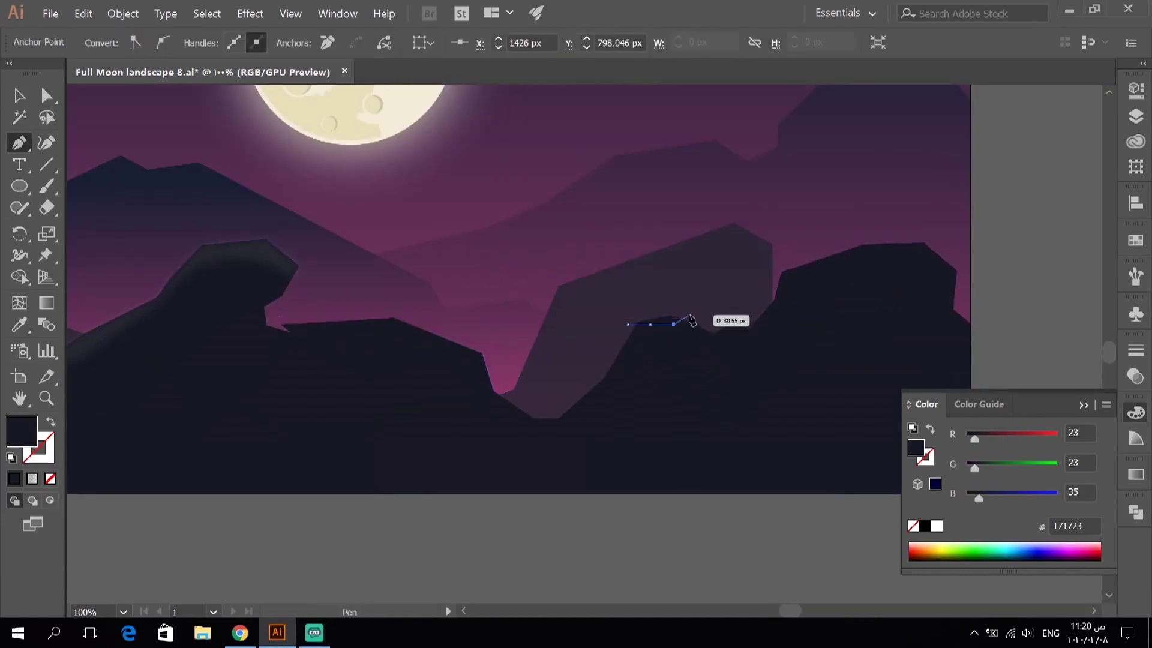
Trace a closed highlight shape along the right rock's crest.
click(537, 288)
click(526, 329)
click(524, 379)
click(557, 312)
click(586, 288)
click(648, 268)
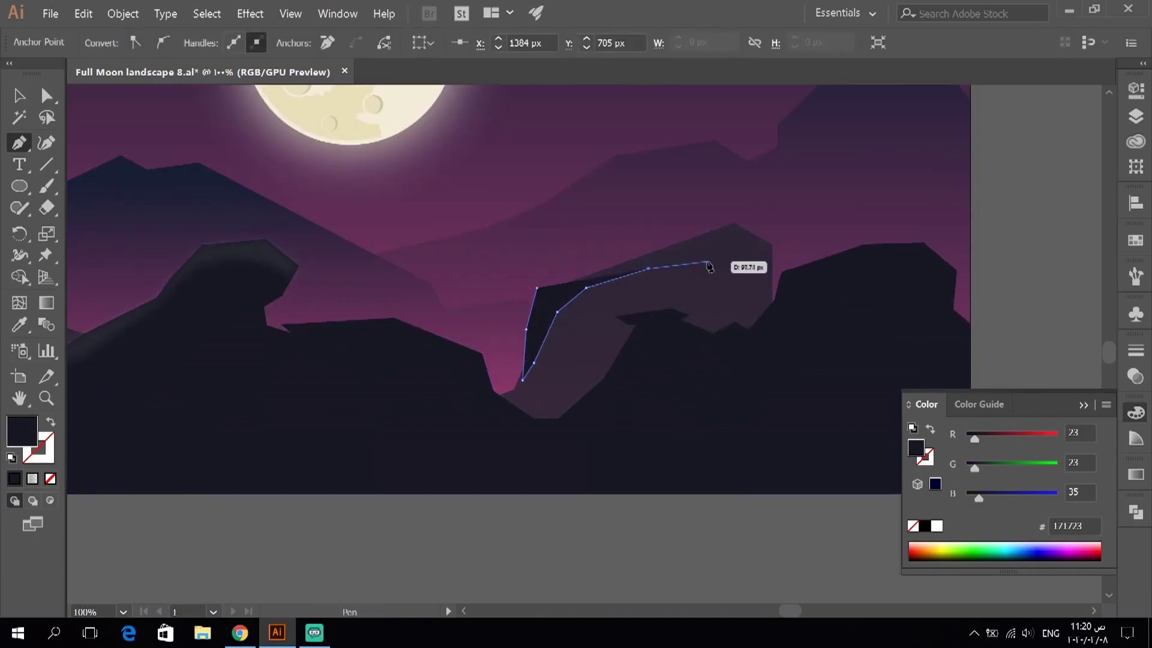
click(537, 281)
Intersect the highlights with the rocks, reshape the inner edge, and fade both to 15% opacity.
click(926, 549)
click(429, 345)
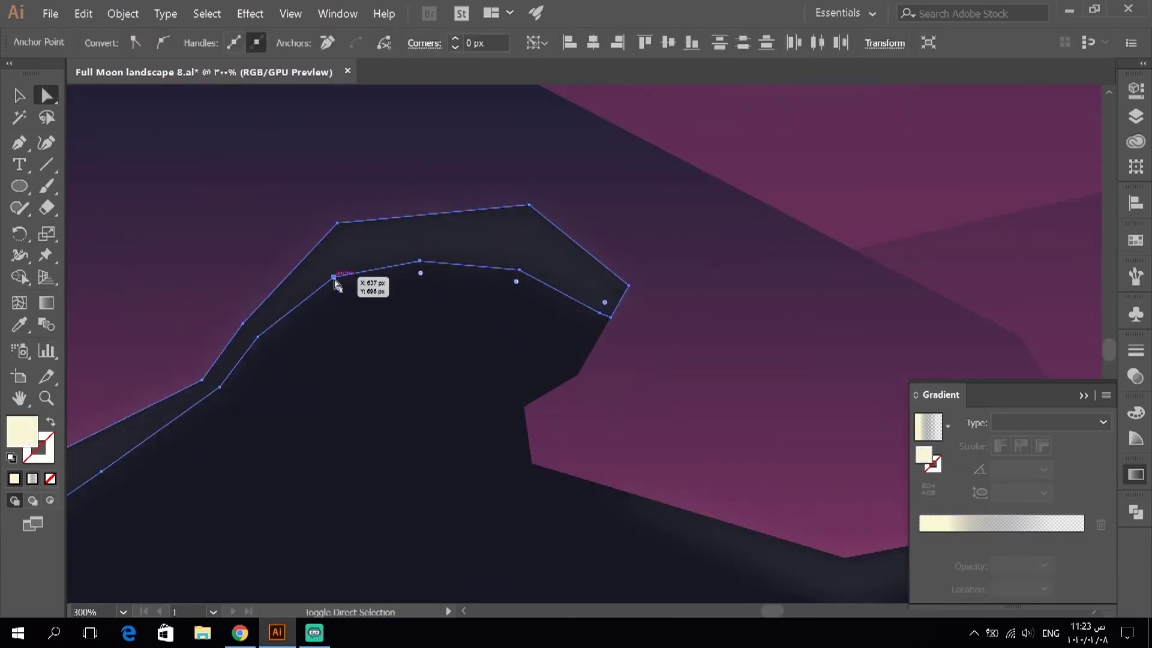
drag(600, 318, 578, 378)
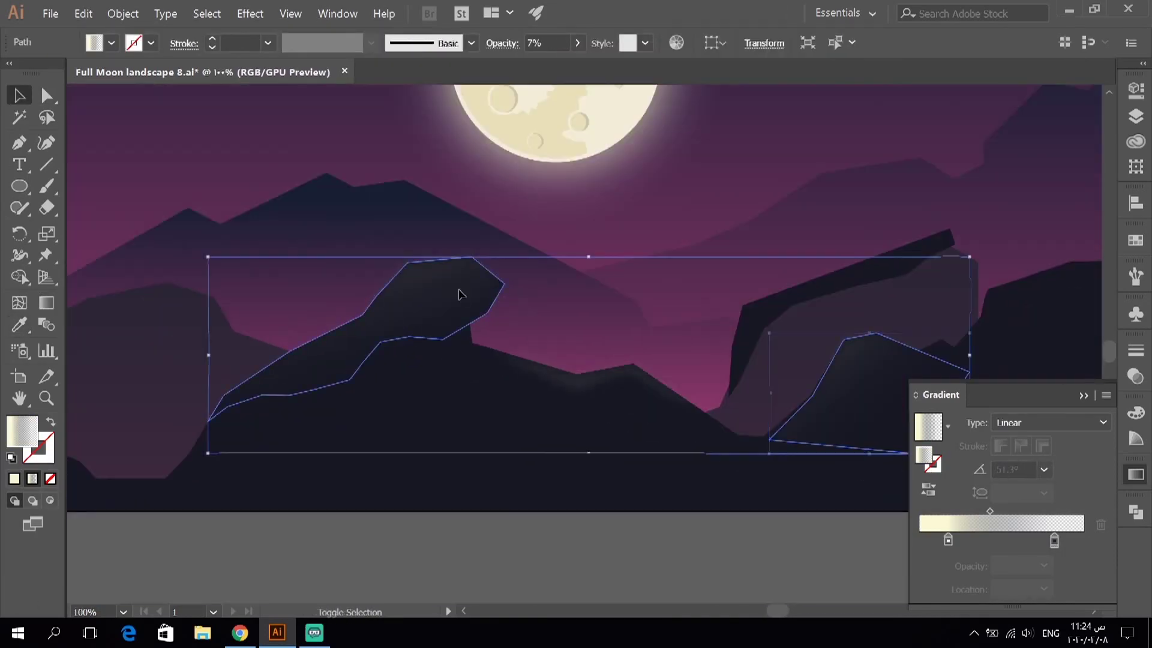
click(577, 42)
drag(577, 65, 519, 65)
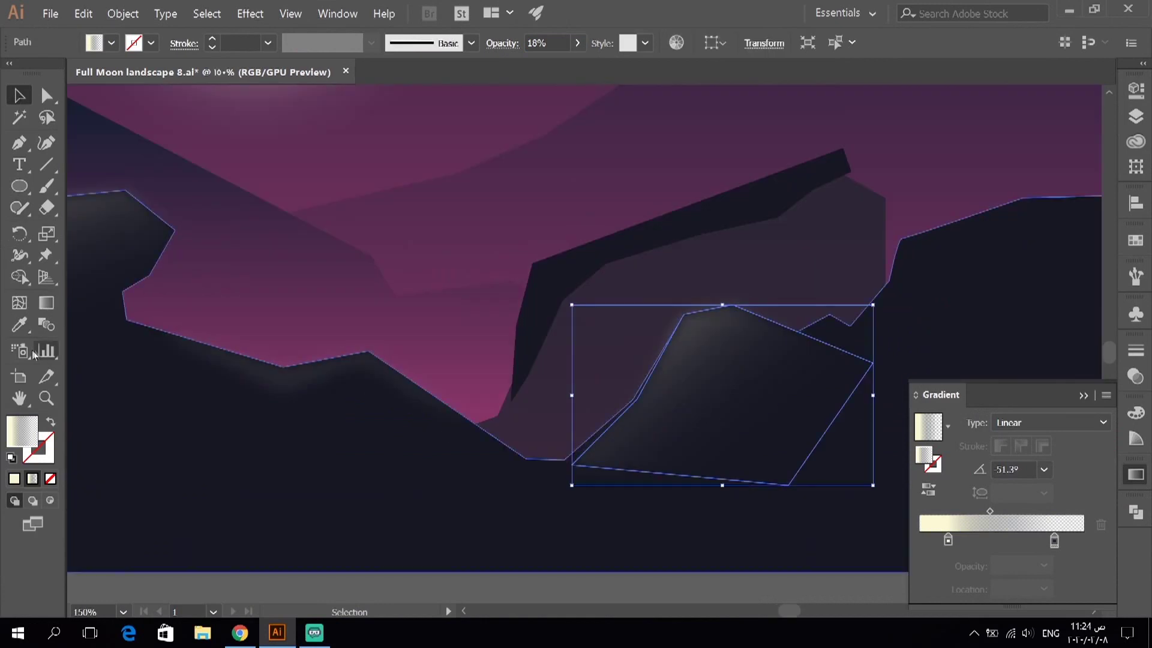
Apply angled gradients to the right-rock and valley highlights, then deselect and view the whole artboard.
drag(642, 313, 755, 455)
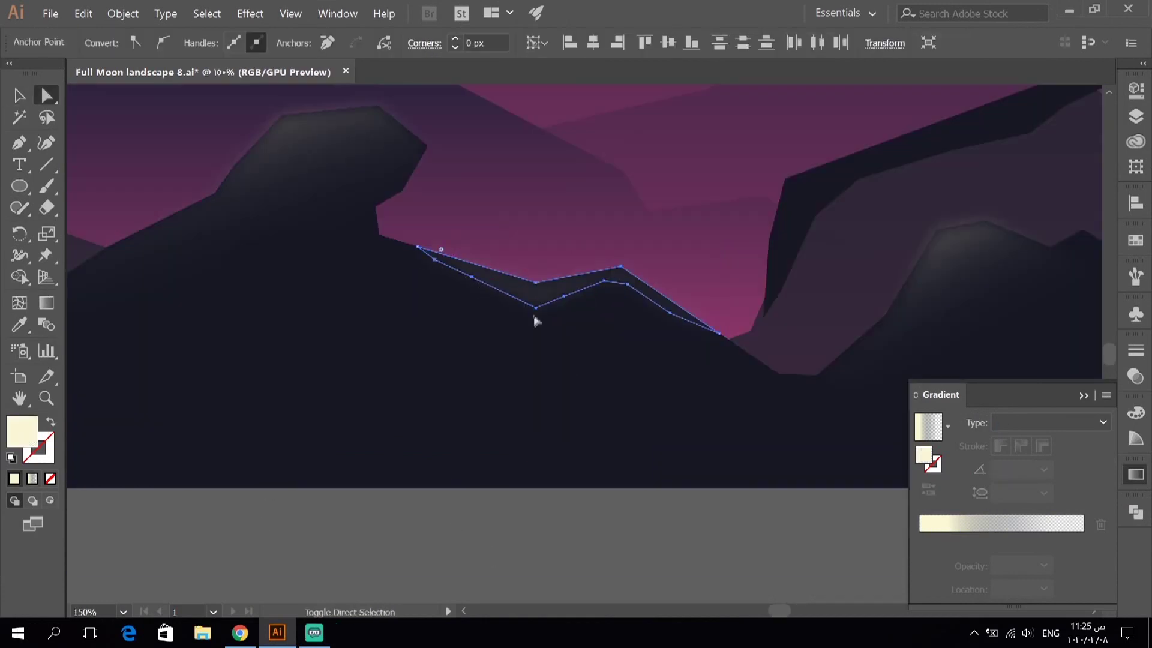
click(628, 291)
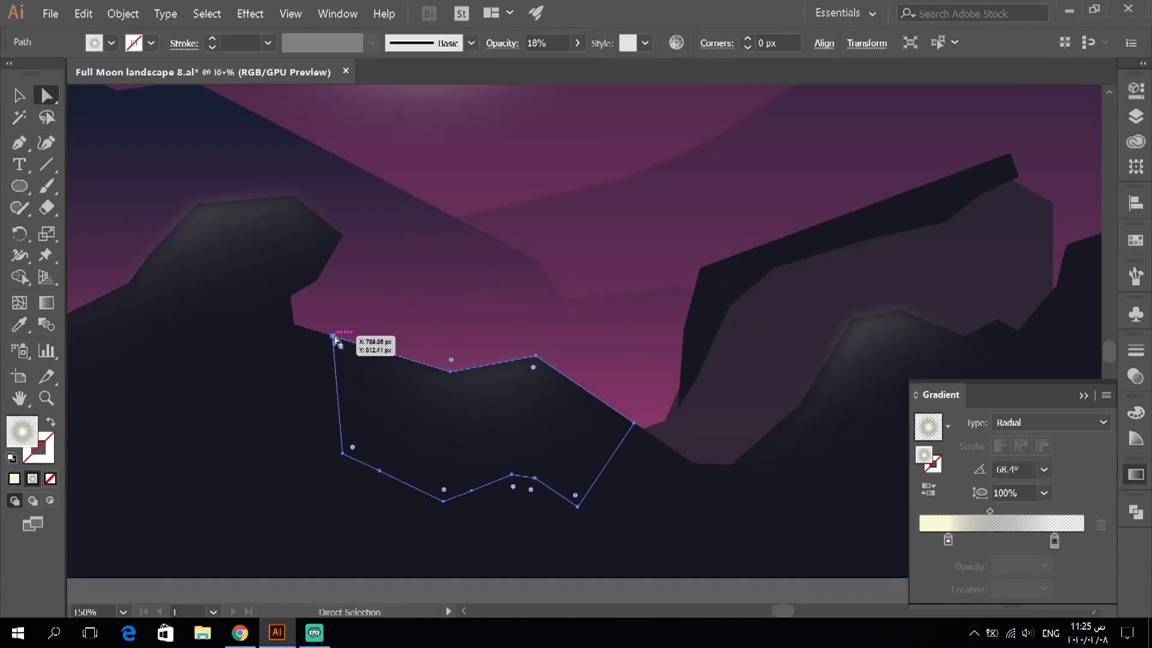
drag(335, 338, 284, 328)
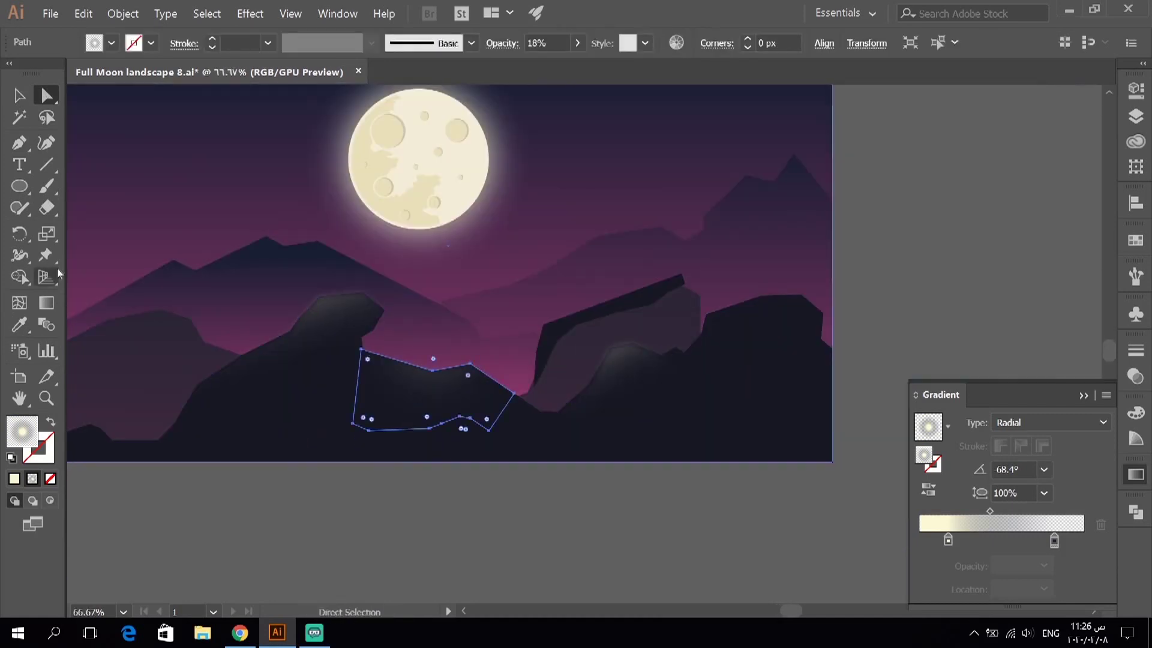
drag(432, 331, 477, 444)
key(v)
key(ctrl+shift+a)
key(ctrl+minus)
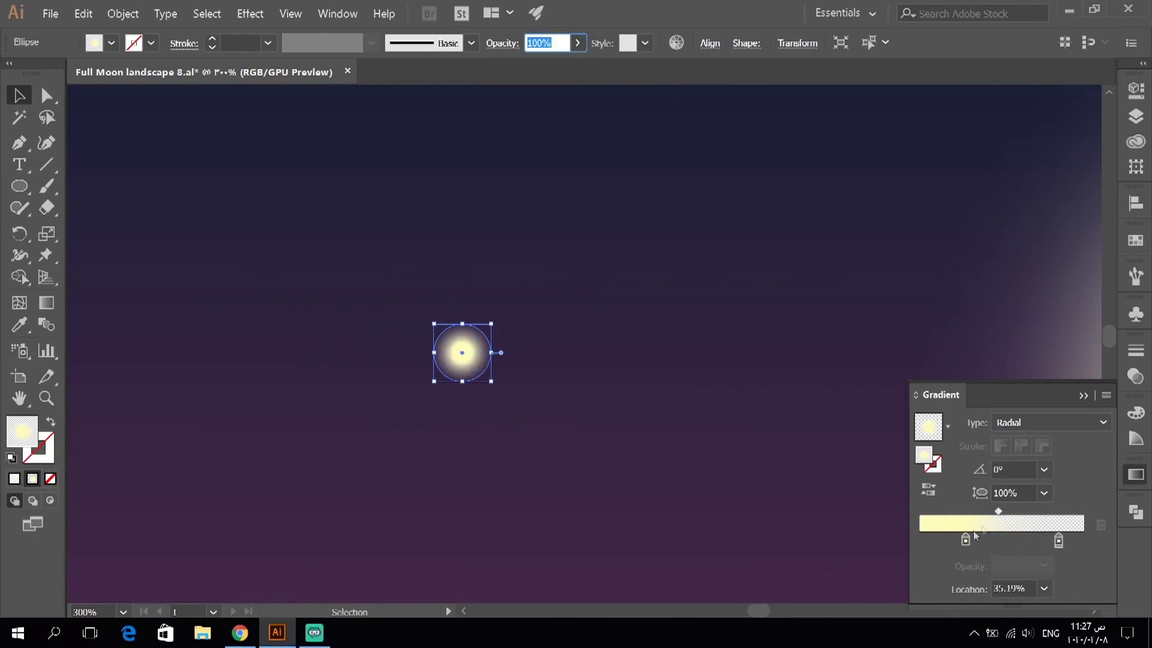
Scatter copies of the glowing star across the sky and select a star cluster.
key(ctrl+minus)
key(ctrl+minus)
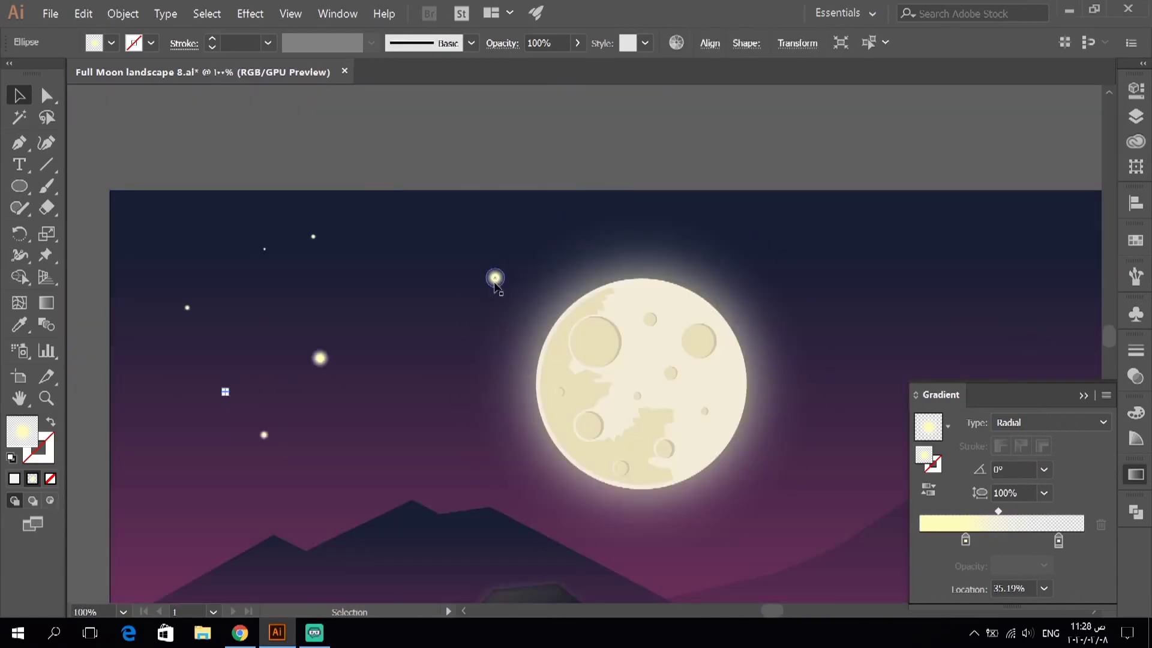
drag(461, 291, 369, 343)
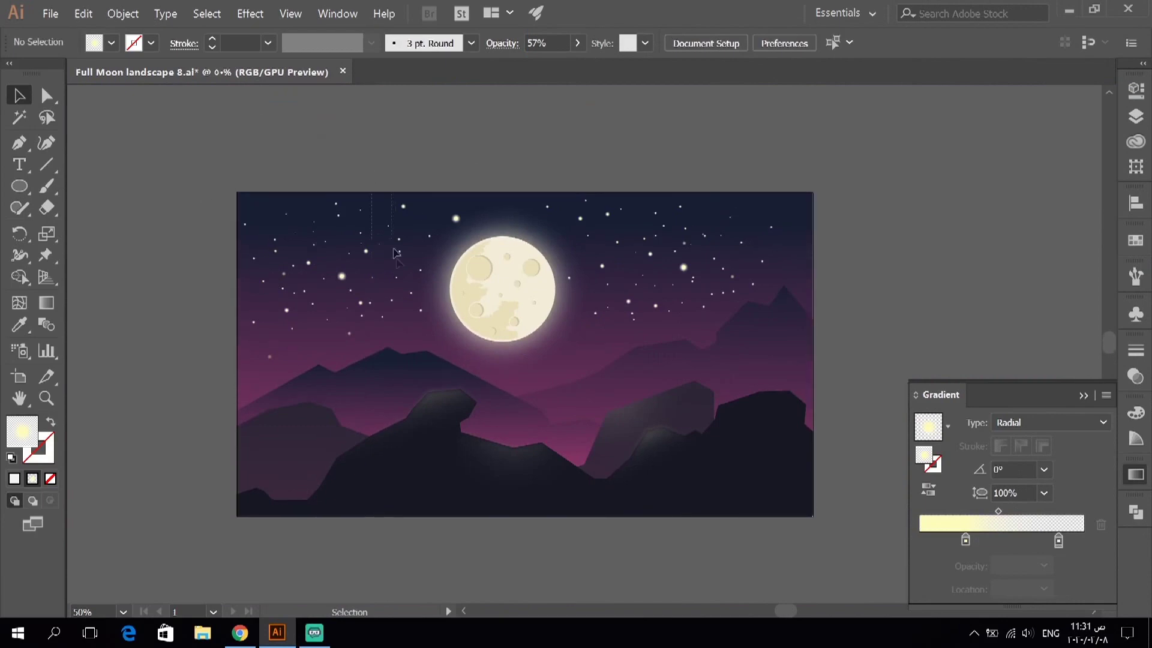
drag(372, 177, 489, 215)
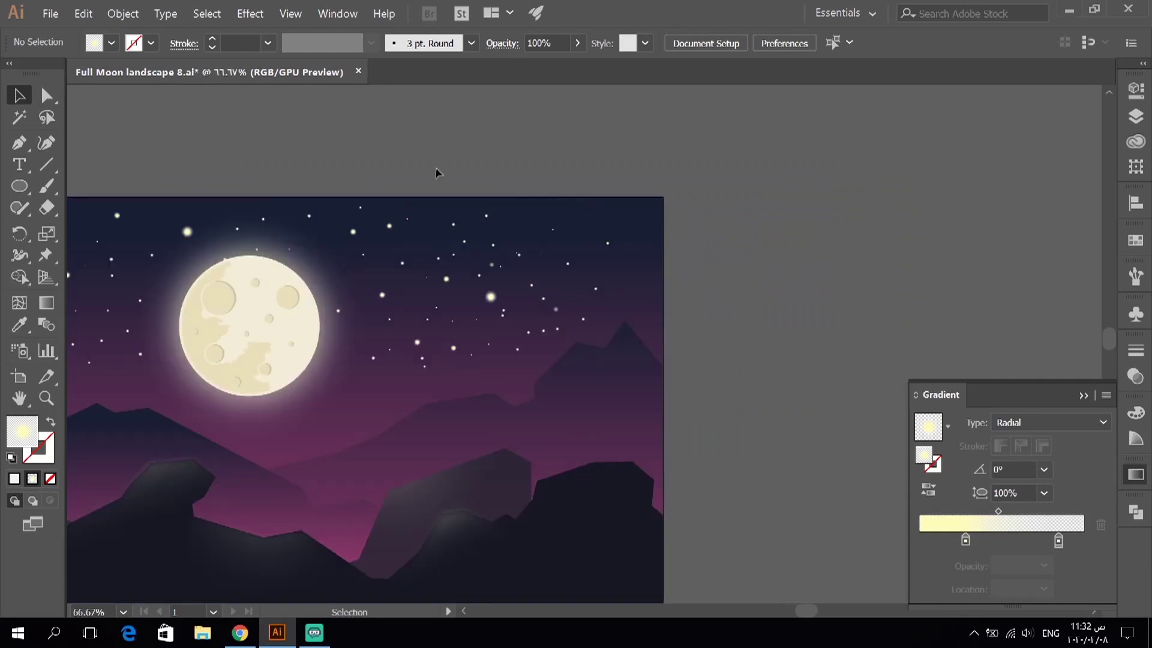
Move a star cluster to the right and lower the glow's opacity.
drag(489, 300, 634, 301)
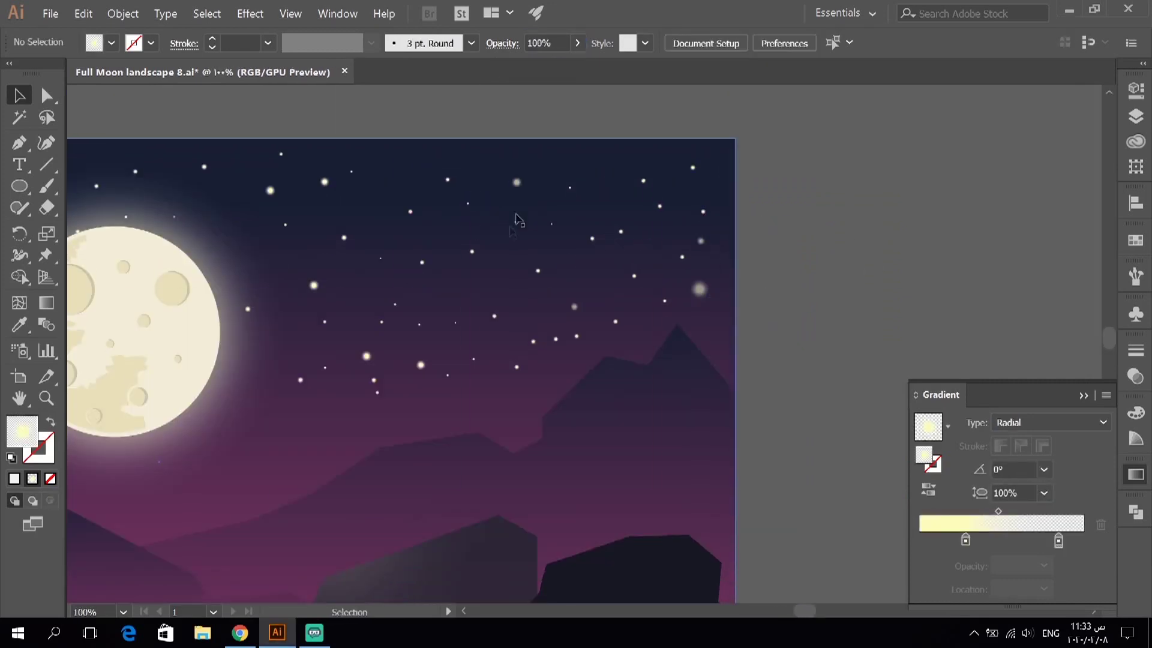
key(ctrl+minus)
key(ctrl+minus)
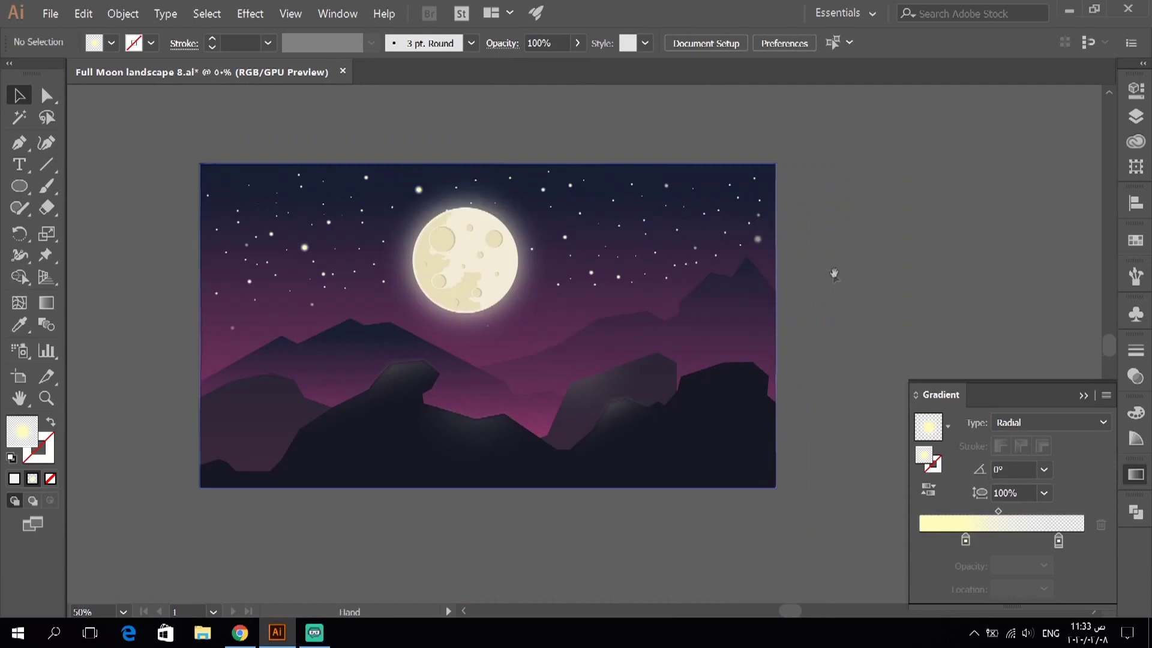
scroll(598, 244, down, 1)
scroll(741, 291, up, 1)
key(ctrl+a)
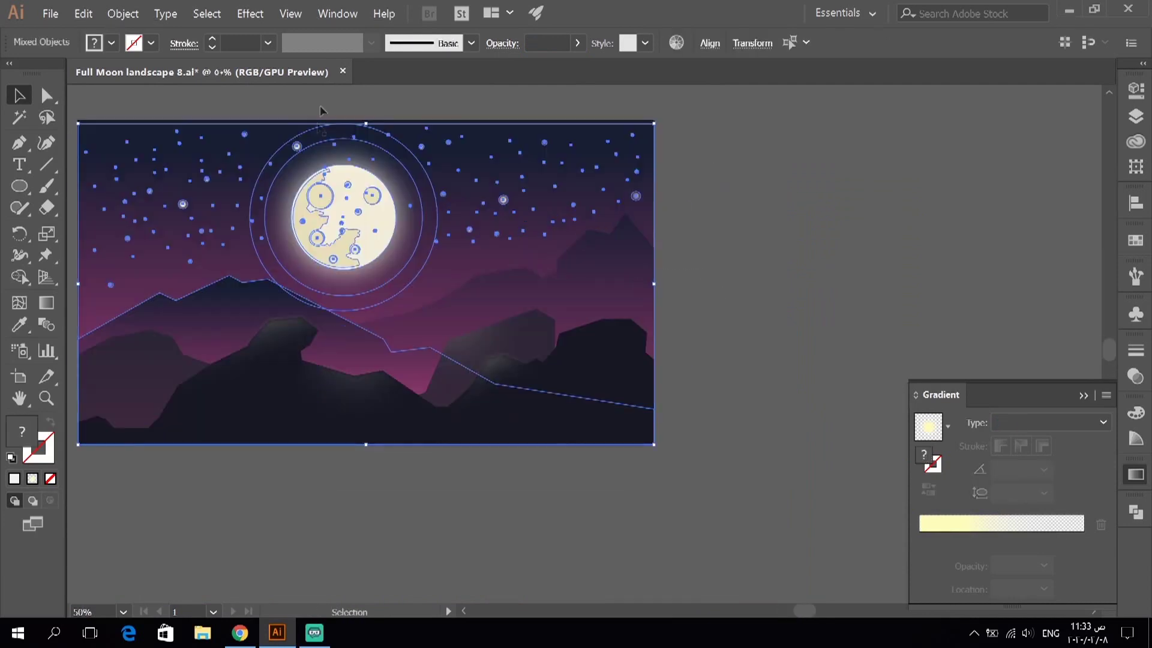
click(382, 233)
click(579, 43)
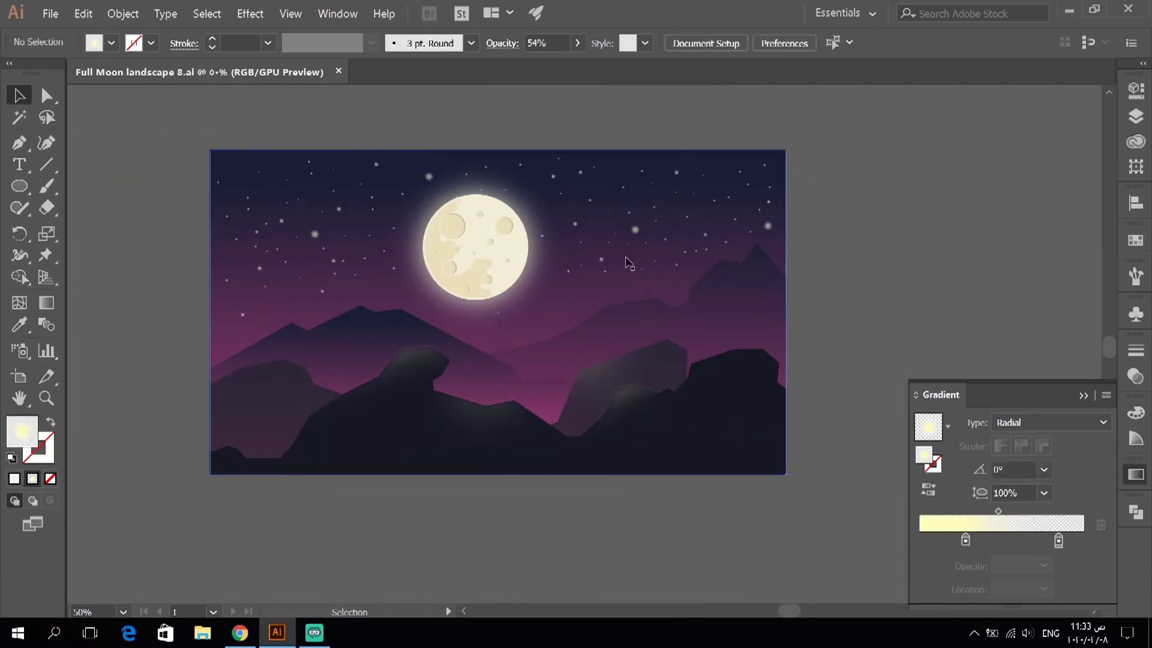
Recolour the front mountain range fill to dusky purple 2D2433.
scroll(453, 342, up, 3)
click(452, 342)
scroll(545, 230, down, 1)
key(i)
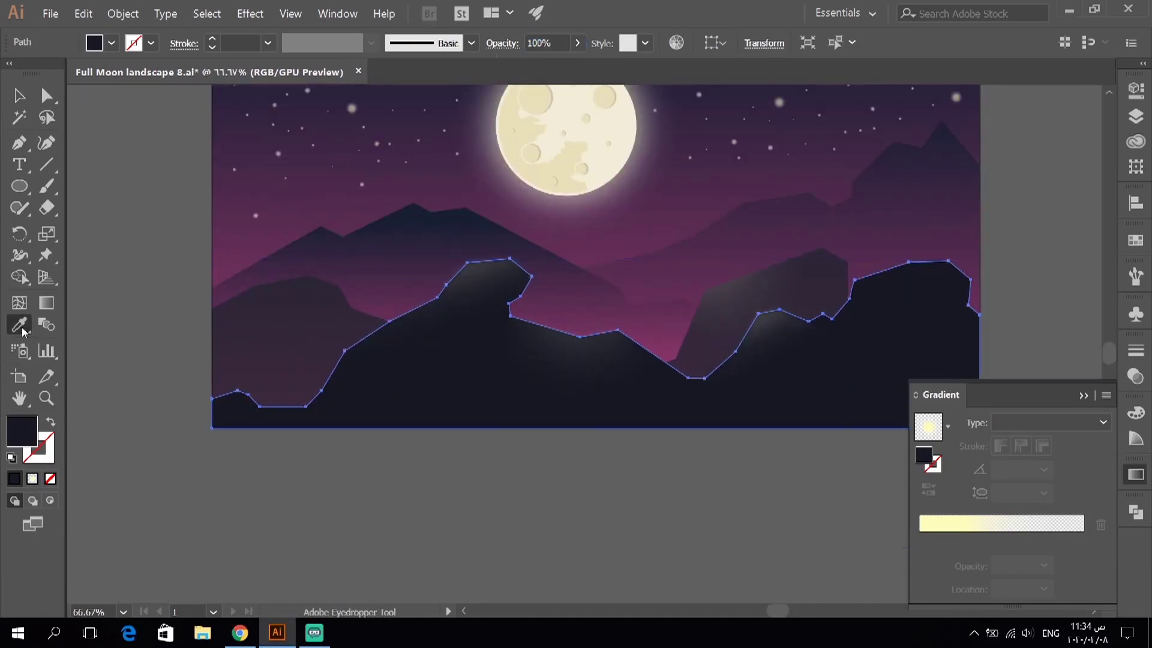
double_click(22, 430)
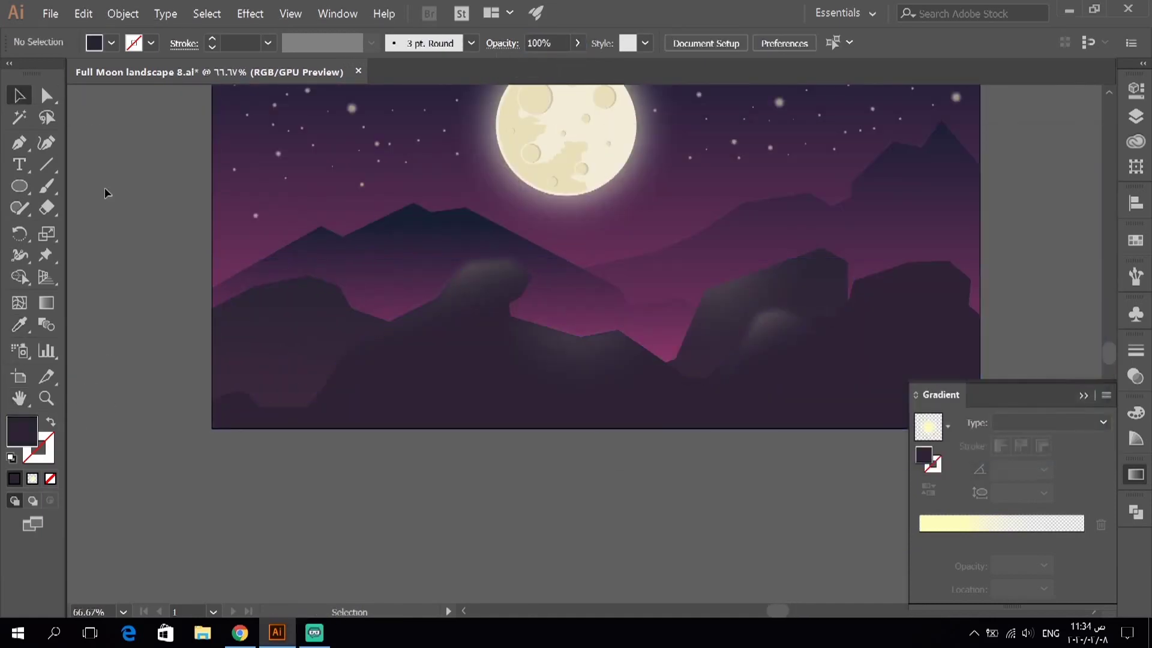